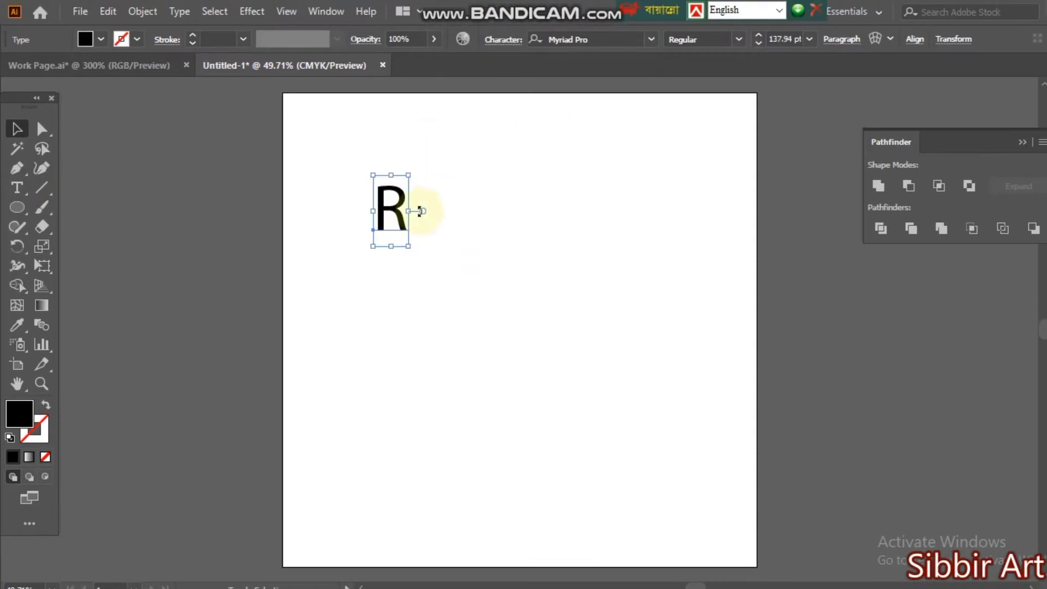
Move the letter R toward the artboard's horizontal centre and set its font to AR BERKLEY
drag(388, 196, 492, 226)
click(538, 254)
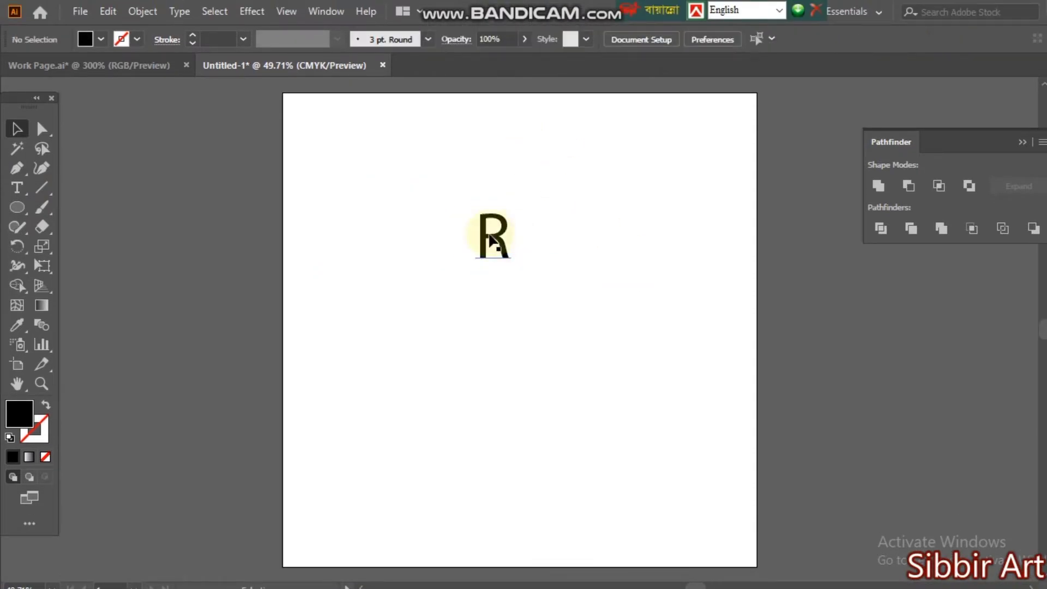
key(ctrl+a)
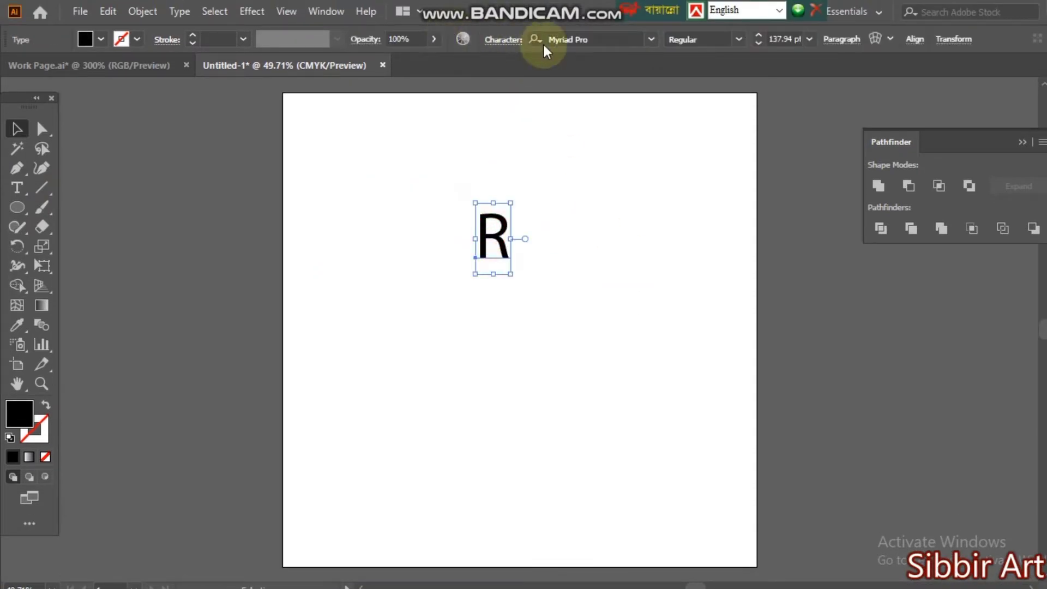
click(611, 40)
text(ar)
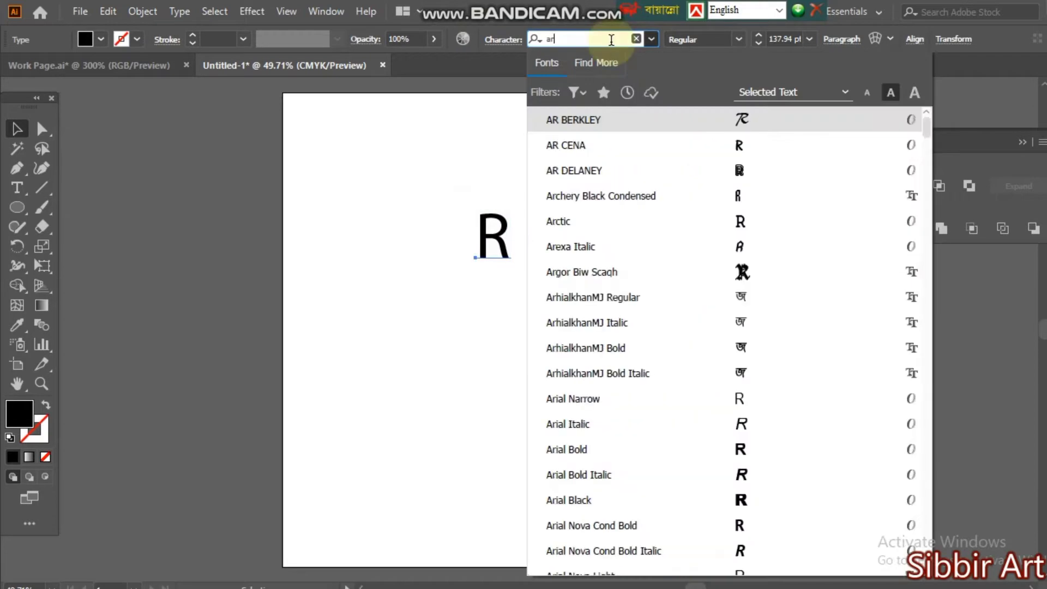
click(578, 119)
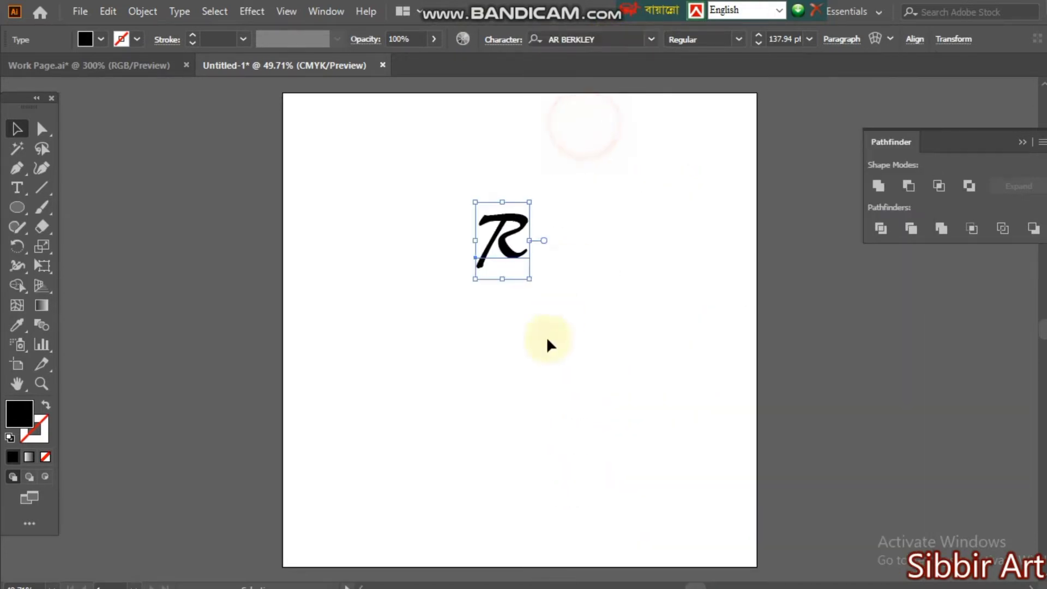
Scale the letter R up proportionally around its centre to a font size of about 299 pt
click(535, 359)
ctrl+click(502, 257)
click(511, 304)
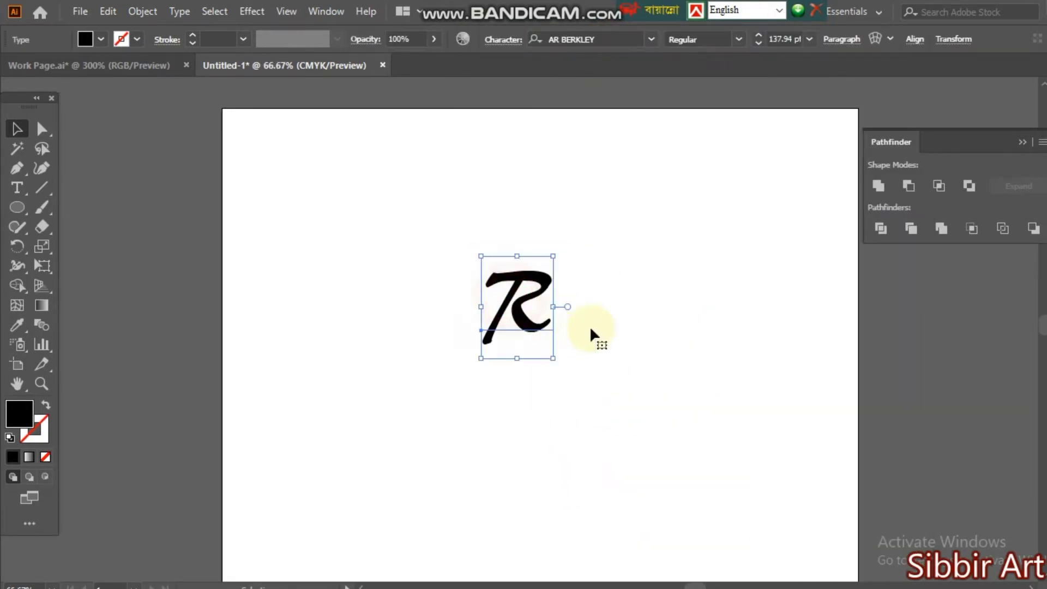
drag(553, 306, 597, 322)
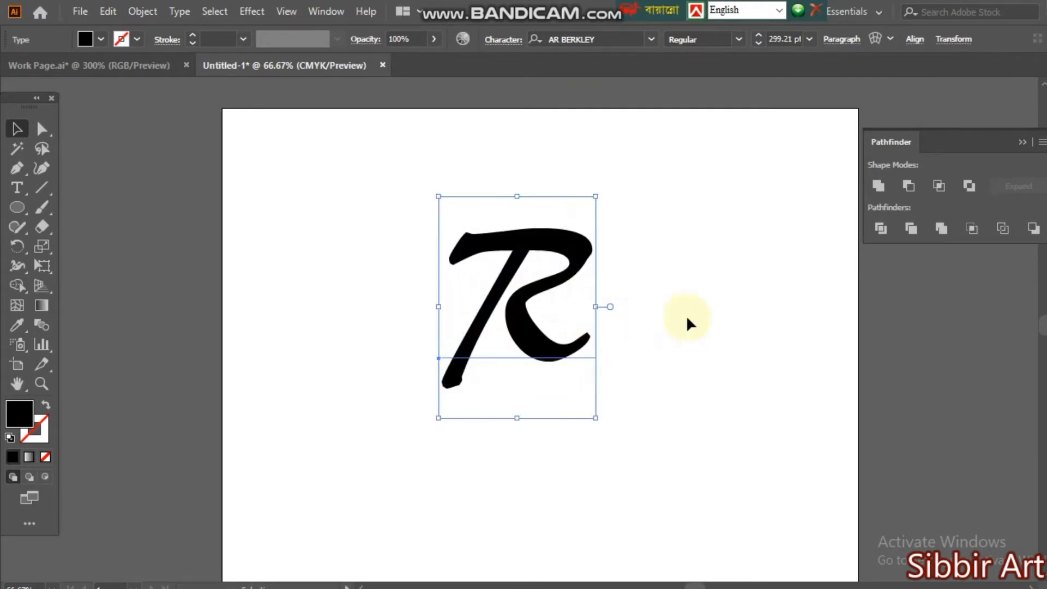
click(686, 317)
Convert the letter R to outlines and deselect it
click(559, 252)
right_click(561, 254)
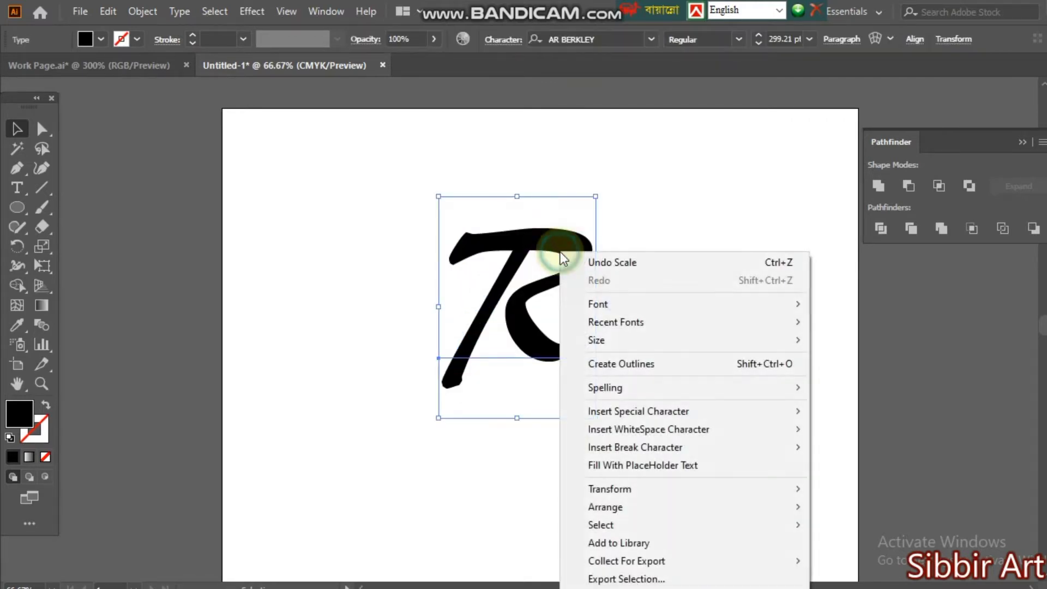
click(646, 365)
click(678, 407)
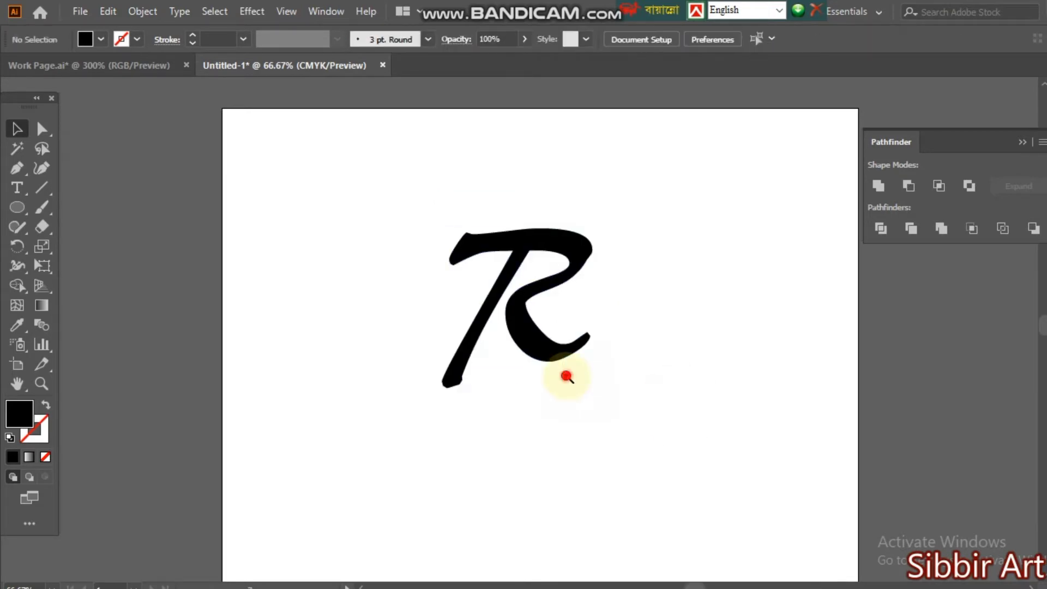
Delete the two lowest anchor points on the outer curve of the R's curved leg
key(ctrl+=)
click(483, 280)
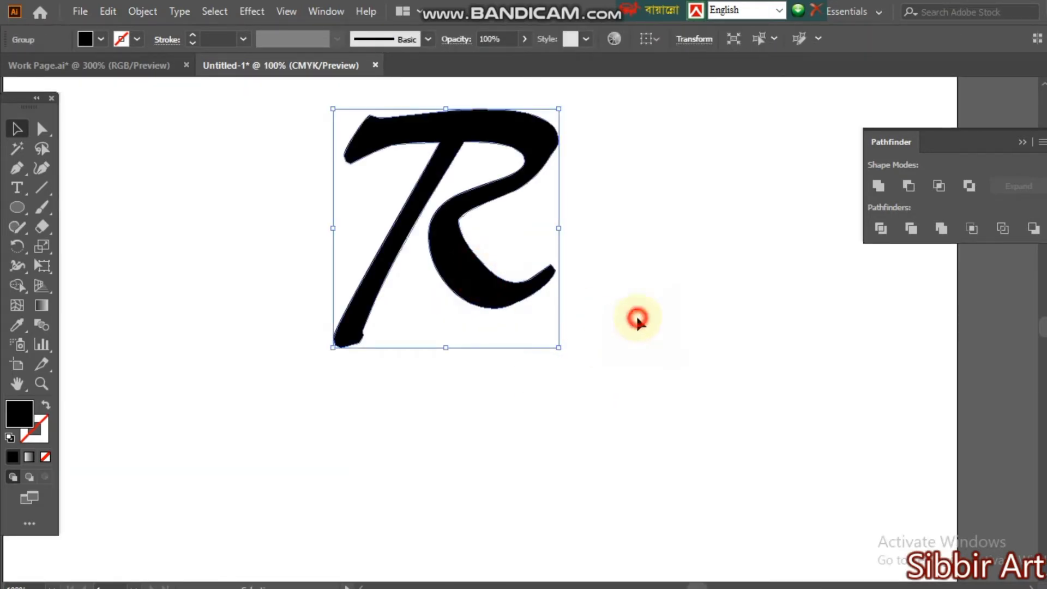
click(636, 318)
drag(568, 360, 673, 408)
click(613, 333)
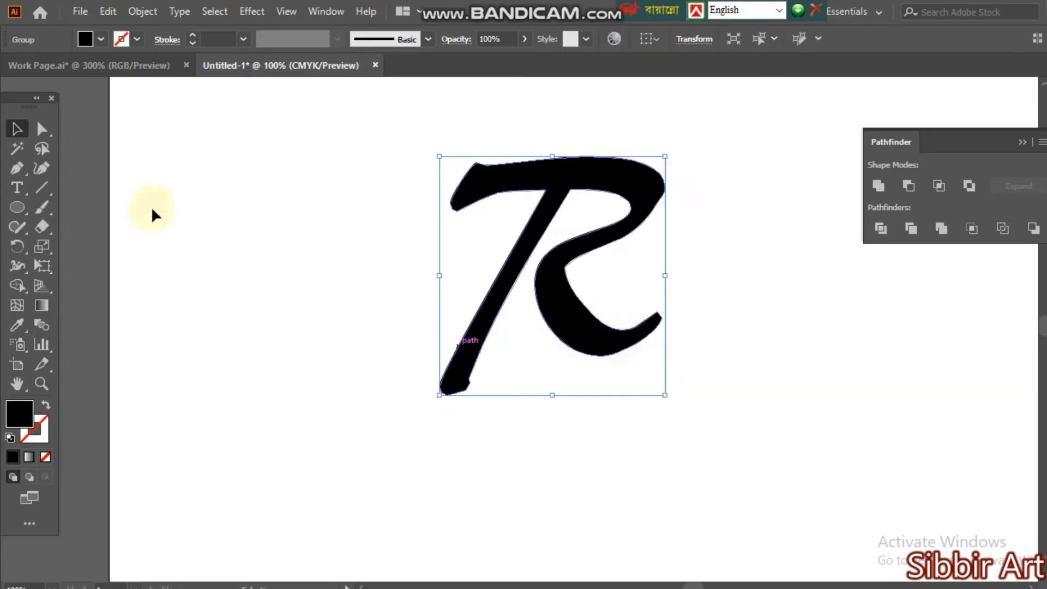
click(41, 131)
key(ctrl+=)
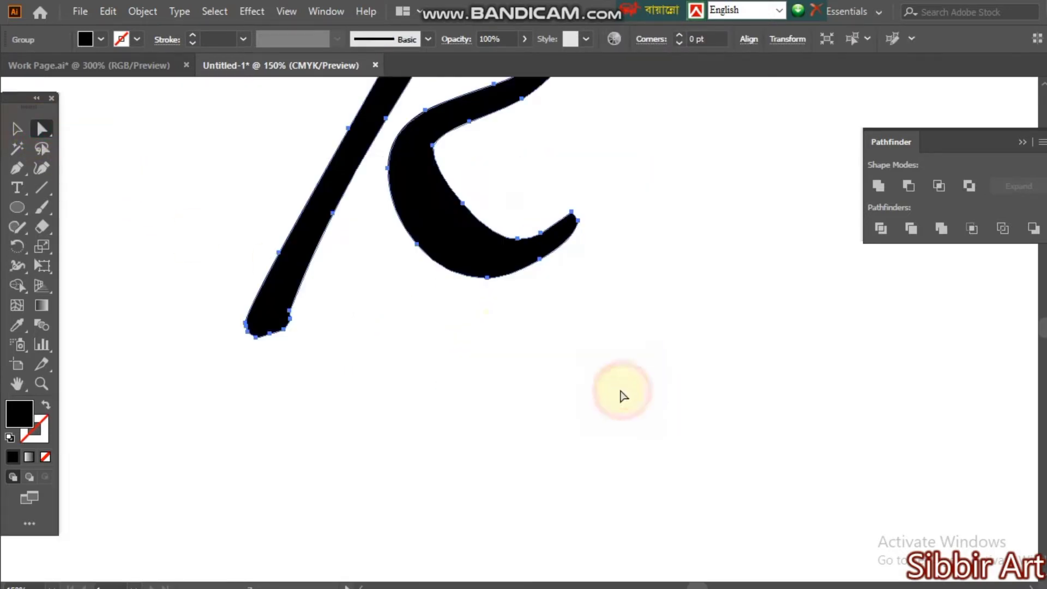
click(487, 279)
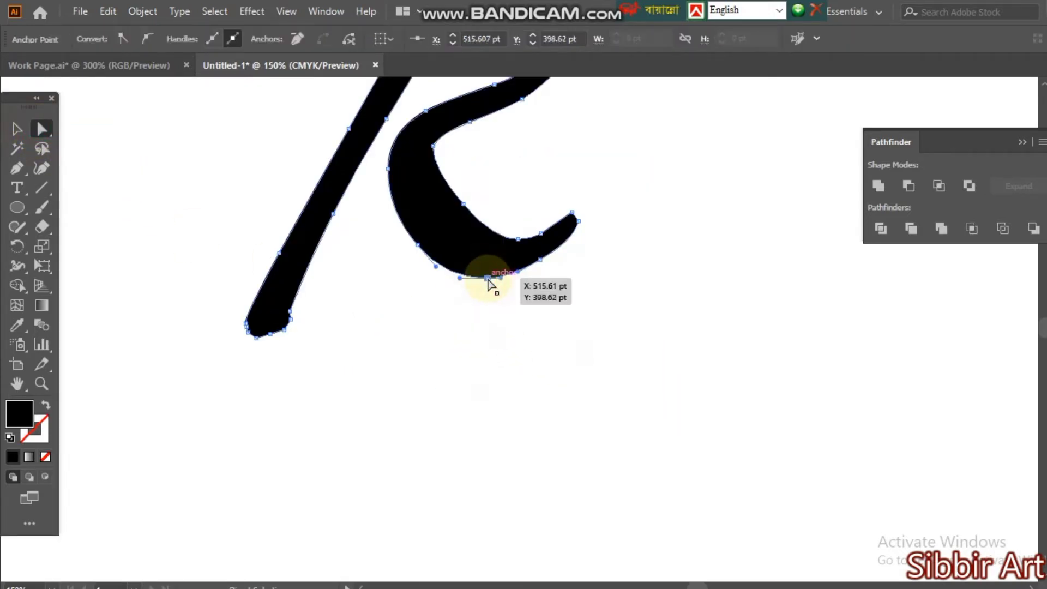
key(Delete)
click(417, 245)
key(Delete)
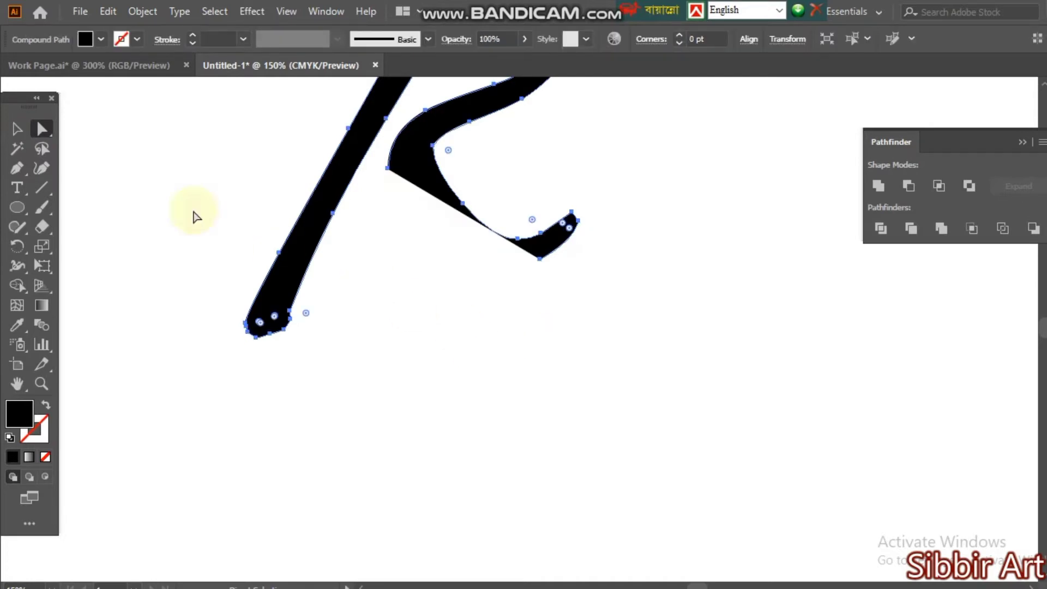
Rebuild the outer edge of the R's curved leg with the Pen tool as one smooth curve between the two open anchors
click(16, 169)
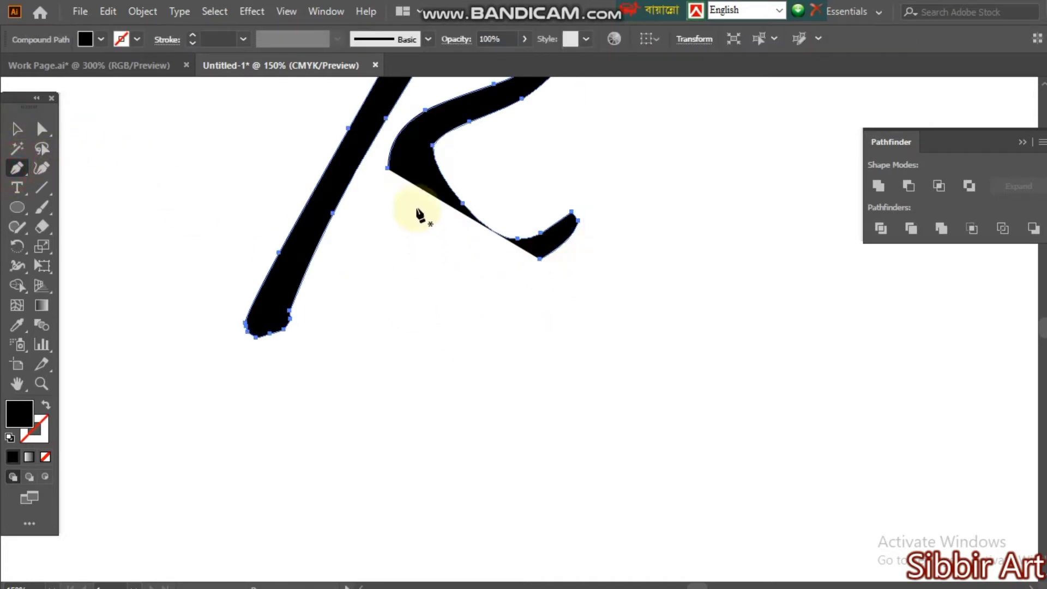
click(388, 171)
drag(540, 258, 566, 262)
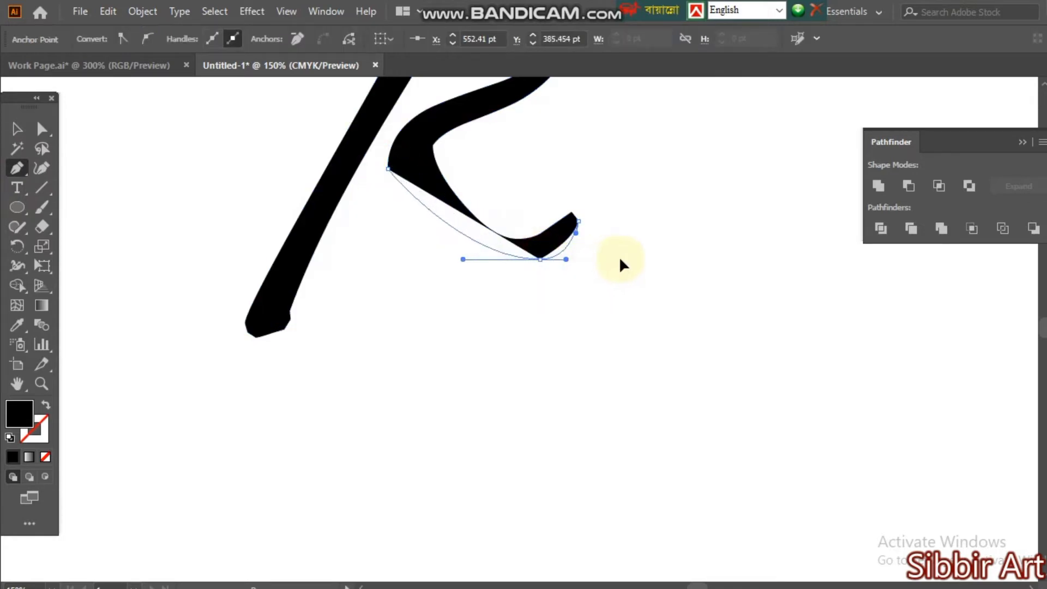
drag(645, 260, 664, 268)
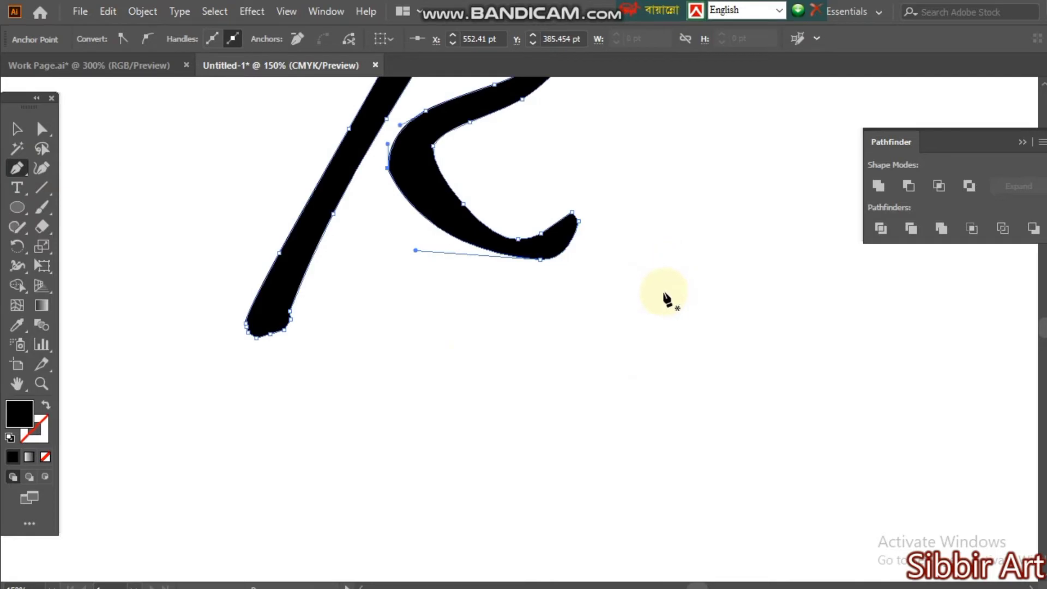
click(16, 131)
Smooth the outer and inner edges of the curved leg's bend with the Smooth tool
ctrl+click(510, 273)
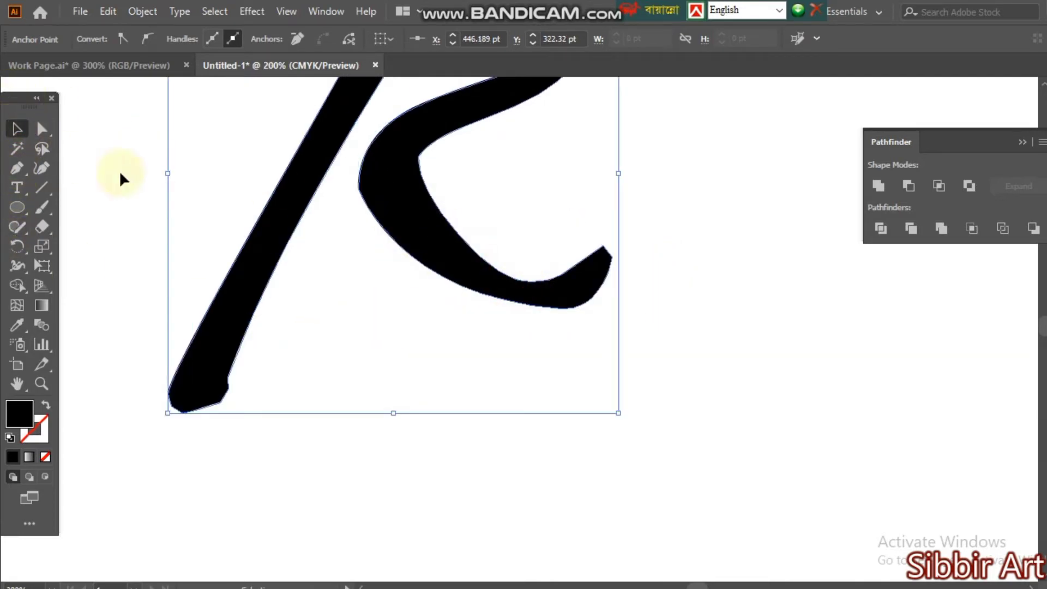
click(407, 205)
click(25, 226)
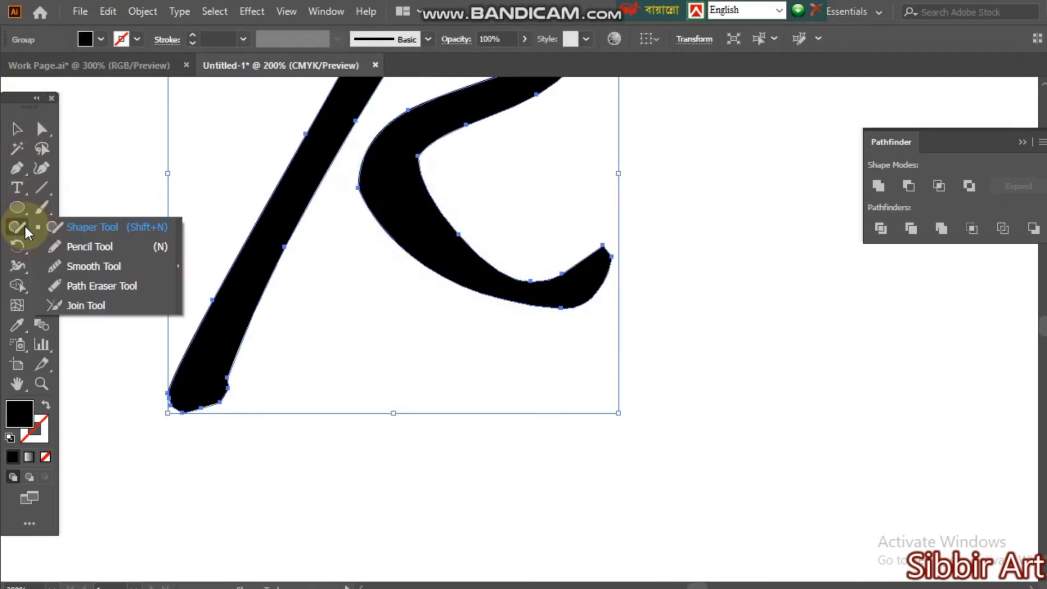
click(86, 264)
ctrl+click(404, 245)
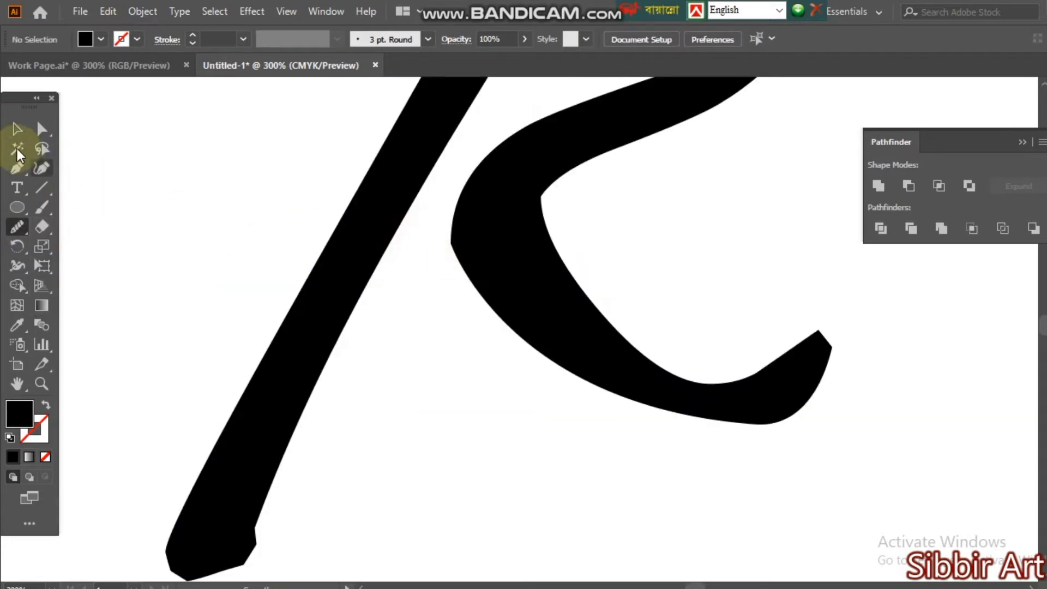
click(506, 253)
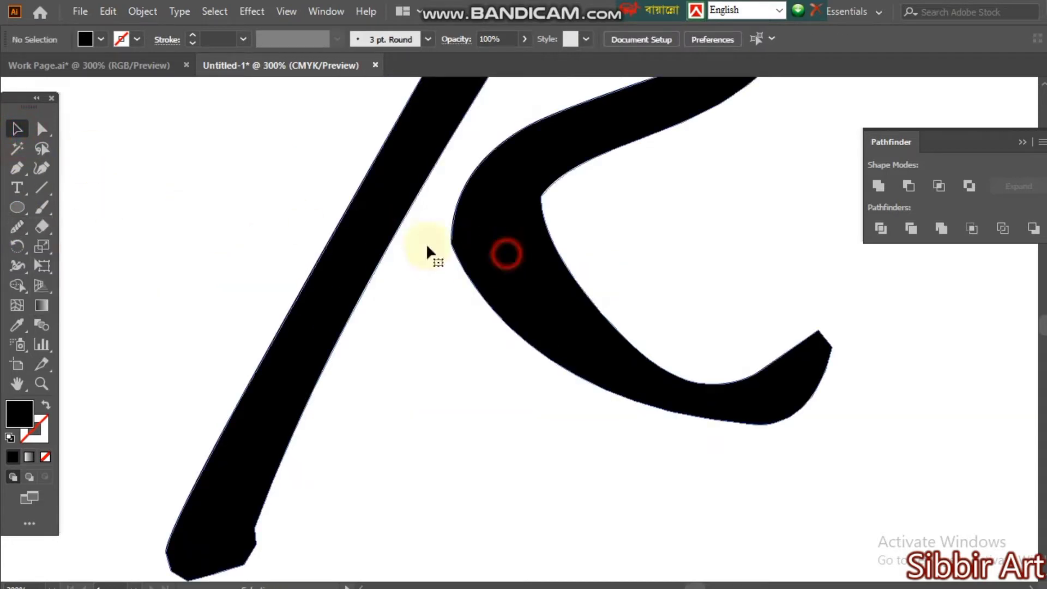
click(17, 225)
mouse_move(456, 246)
mouse_down()
mouse_move(463, 219)
mouse_move(452, 236)
mouse_move(489, 294)
mouse_move(450, 243)
mouse_move(484, 297)
mouse_up()
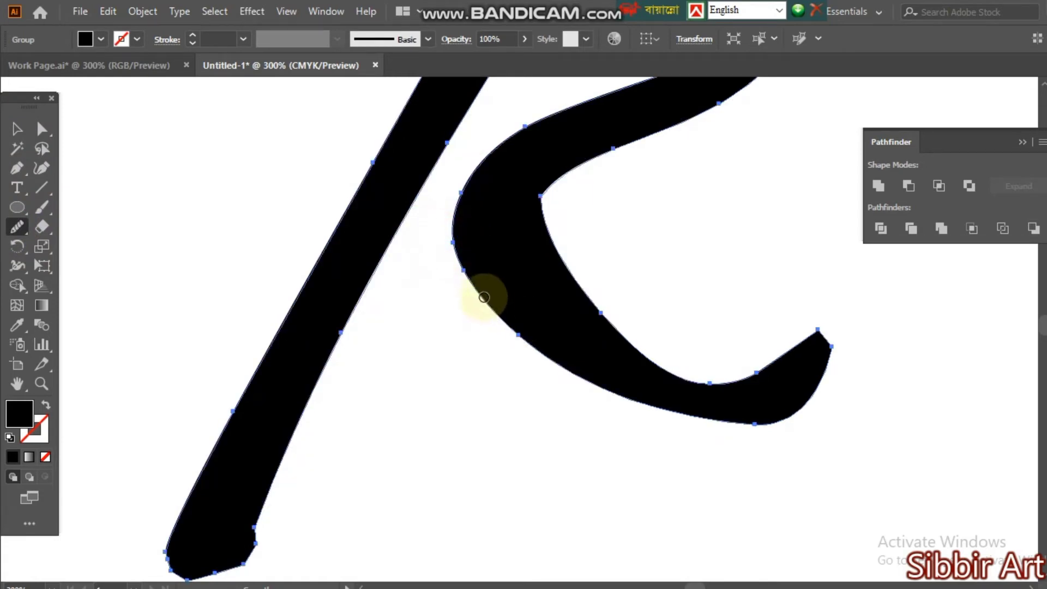
mouse_move(460, 264)
mouse_down()
mouse_move(535, 348)
mouse_move(528, 341)
mouse_up()
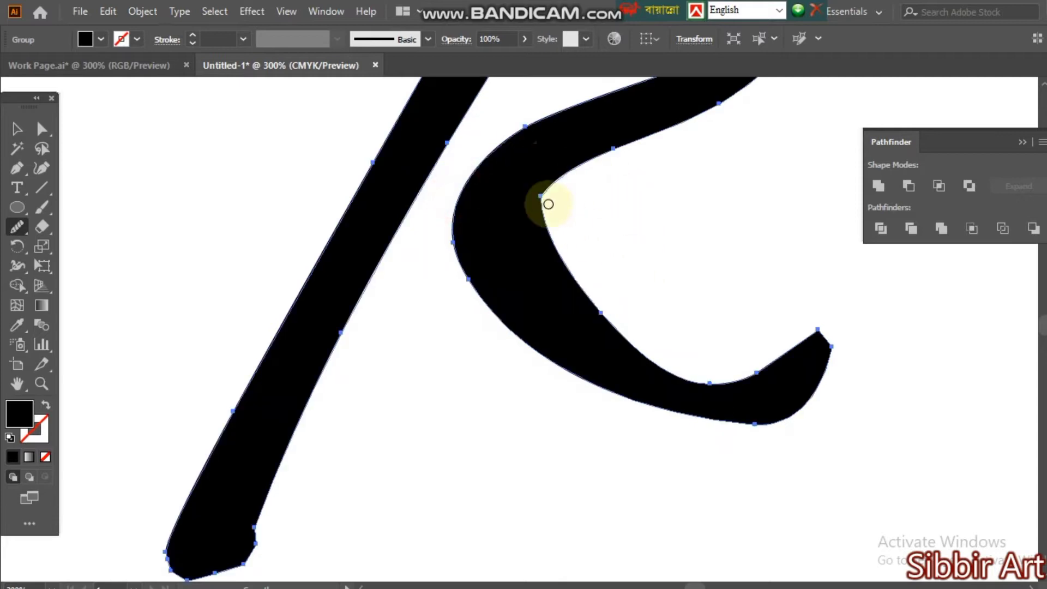
drag(543, 196, 558, 253)
scroll(610, 255, up, 2)
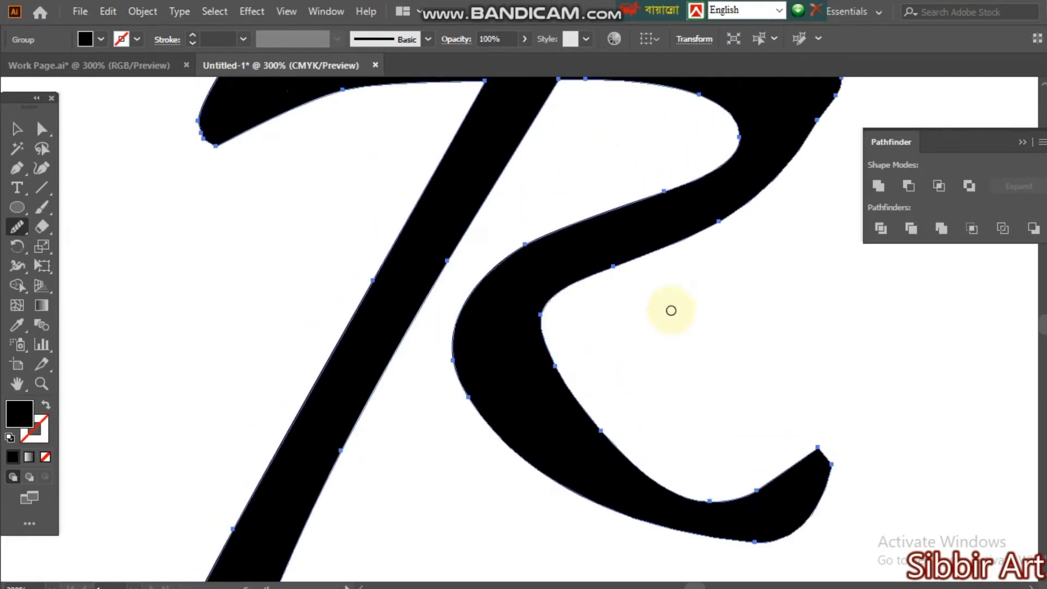
scroll(674, 316, down, 1)
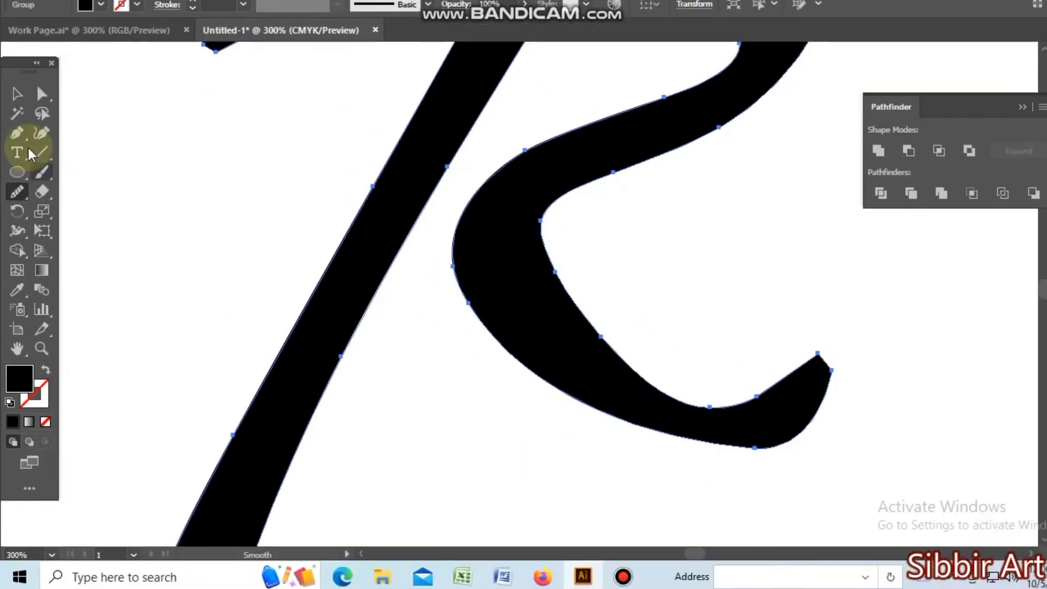
Move the leg's bottom outer anchor to about X 555, Y 385 pt and tilt its handles to round the lower curve
click(16, 129)
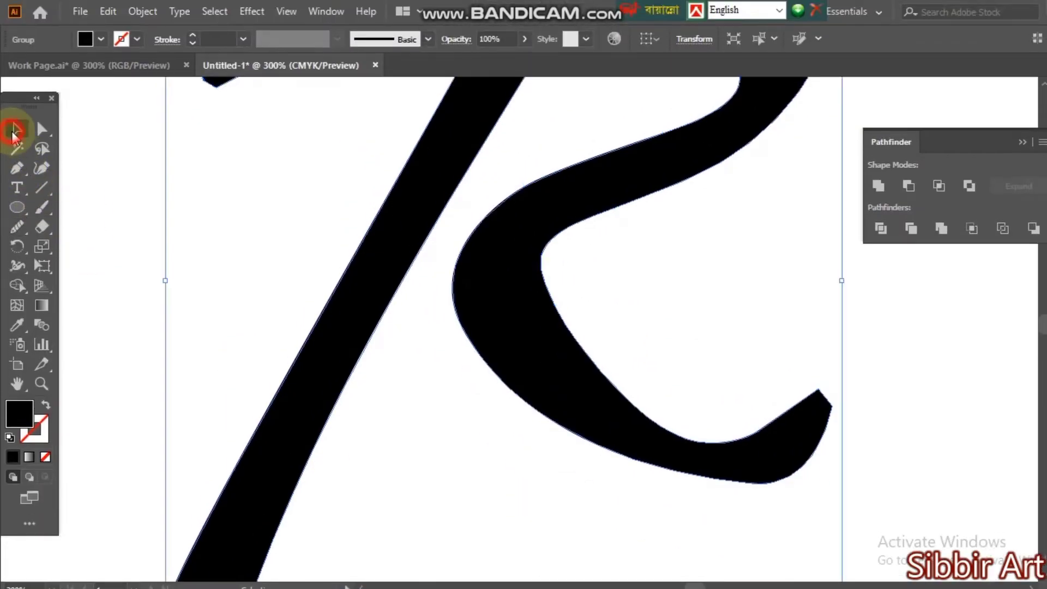
click(43, 129)
ctrl+click(750, 442)
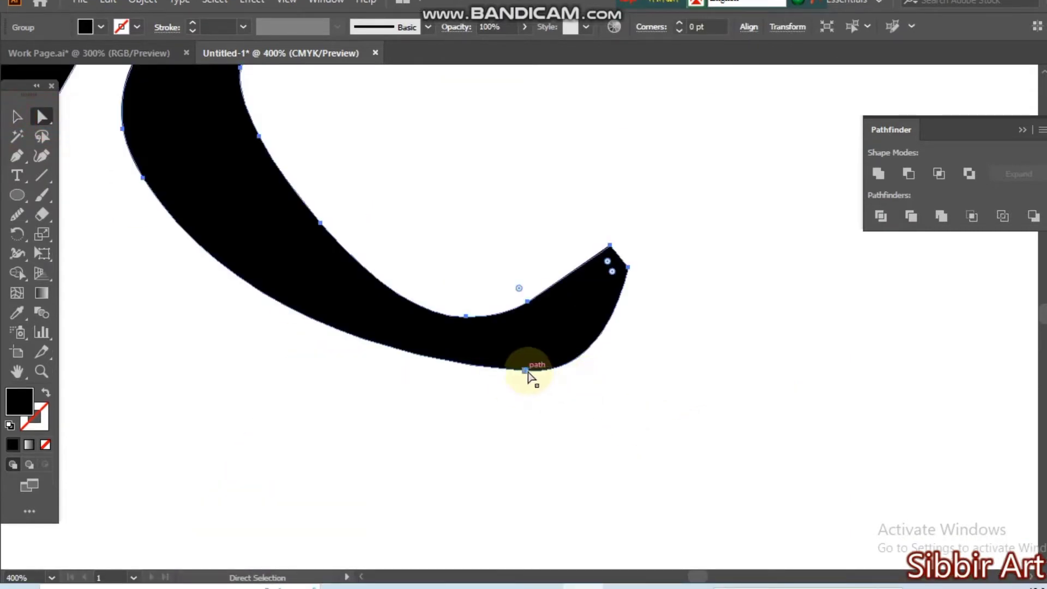
click(524, 382)
drag(596, 376, 607, 362)
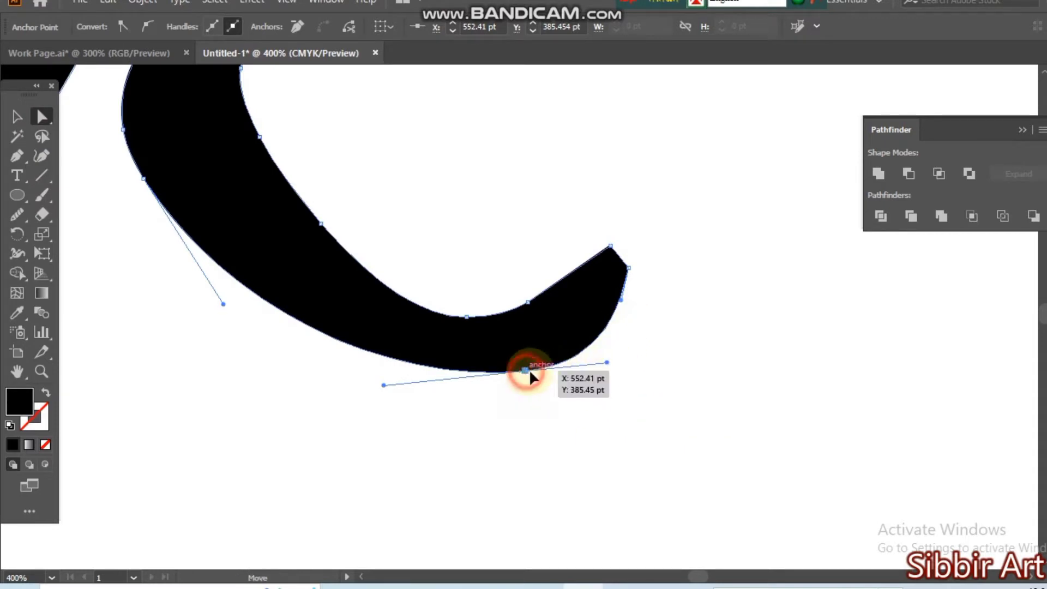
drag(530, 371, 537, 373)
drag(617, 362, 612, 355)
Shift the inner-edge anchor near the leg's tip to about X 556, Y 368 pt
click(529, 303)
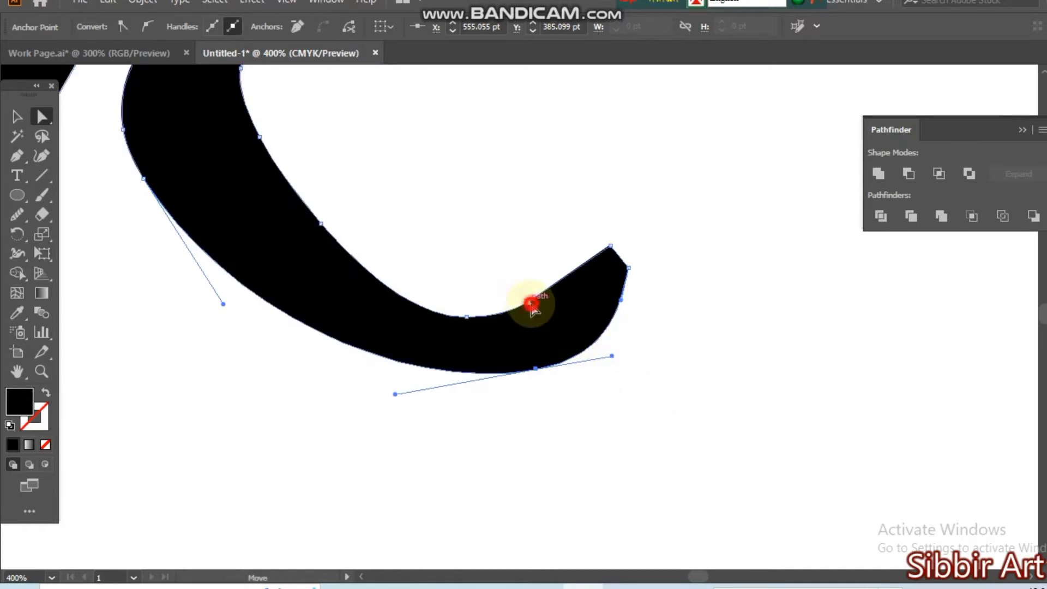
drag(529, 305, 539, 305)
scroll(643, 369, up, 1)
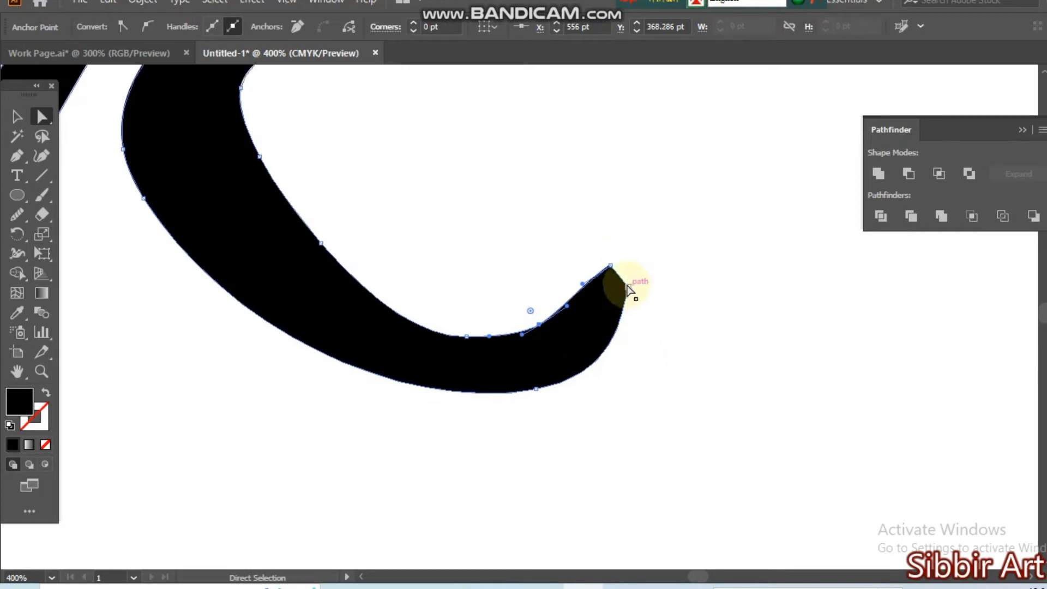
Widen the leg's tip by moving its outer corner to about X 584, Y 363 pt, and curve the adjoining inner edge inward
click(628, 287)
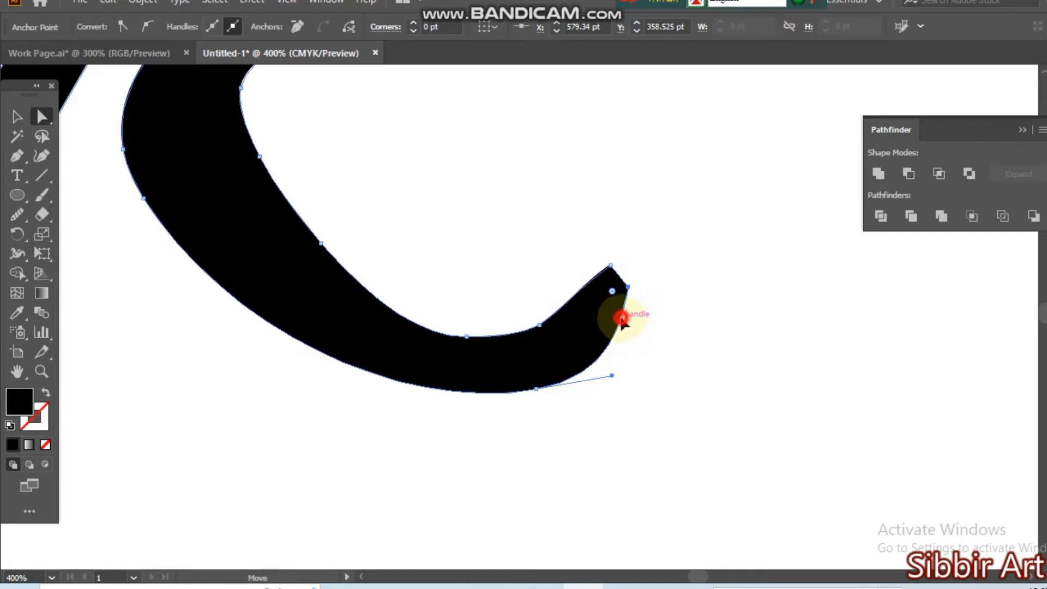
drag(629, 292, 657, 316)
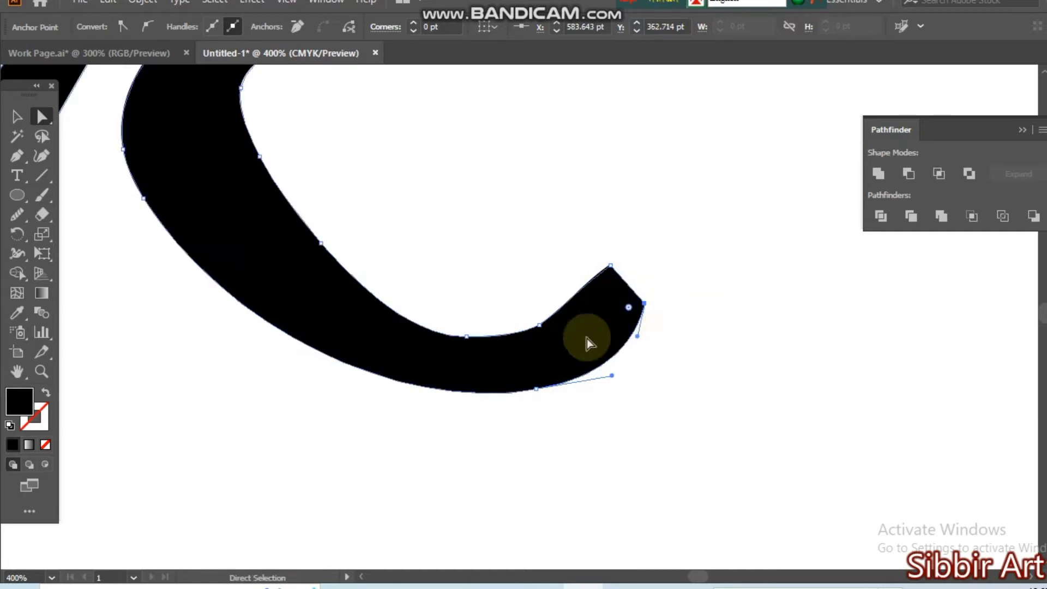
click(610, 266)
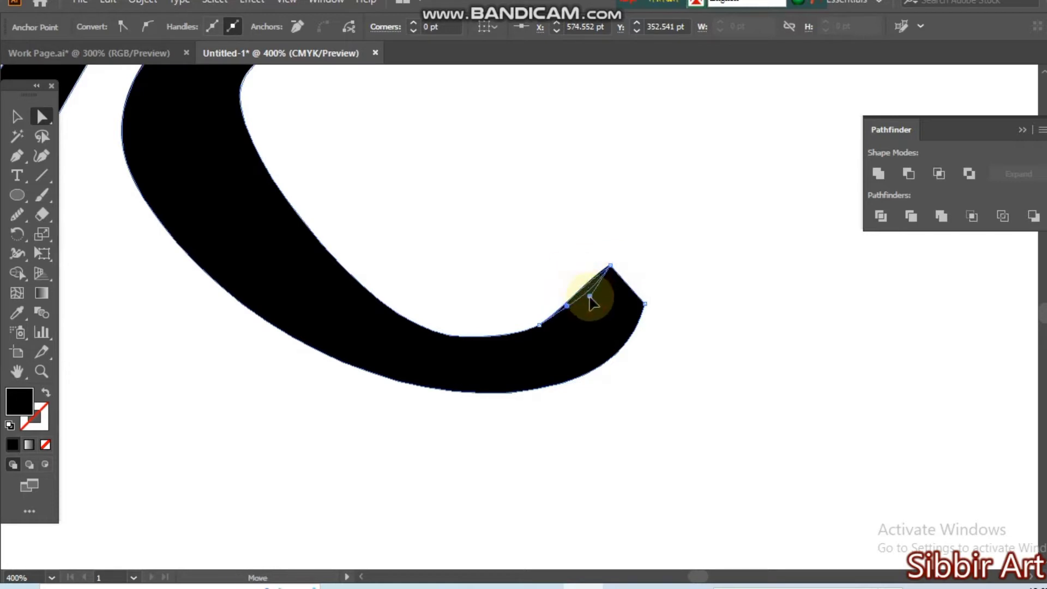
drag(590, 296, 591, 298)
click(20, 116)
click(753, 484)
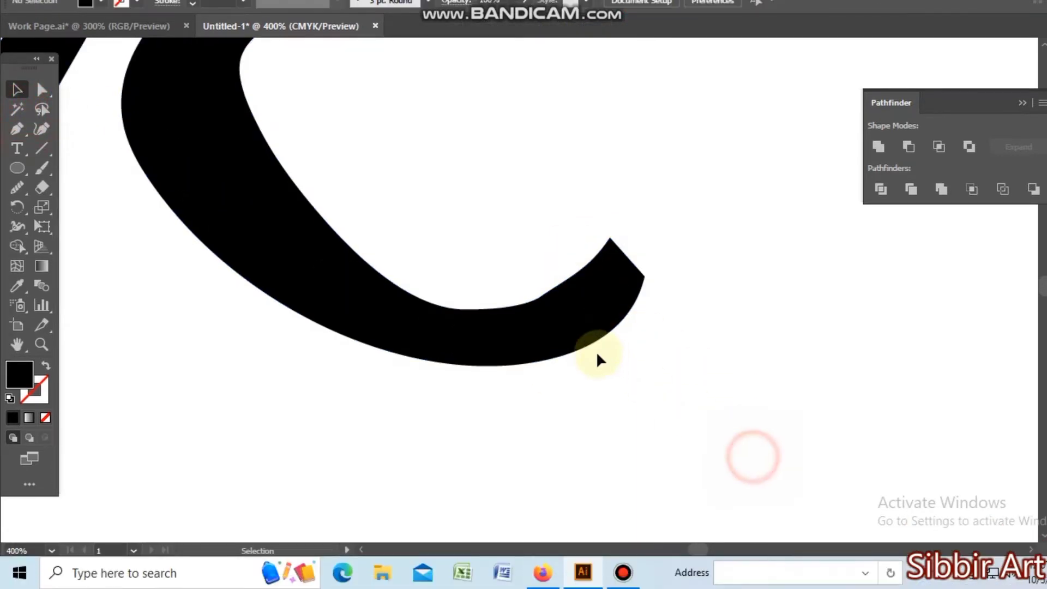
Smooth the inner edge near the leg's tip and the leg's lower outer curve with the Smooth tool
click(564, 313)
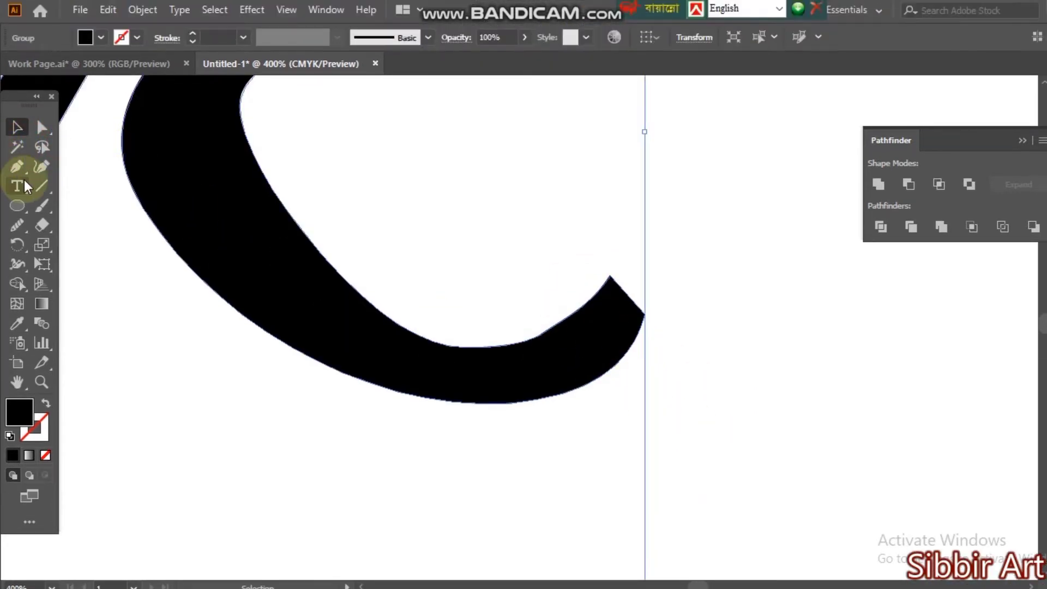
click(17, 225)
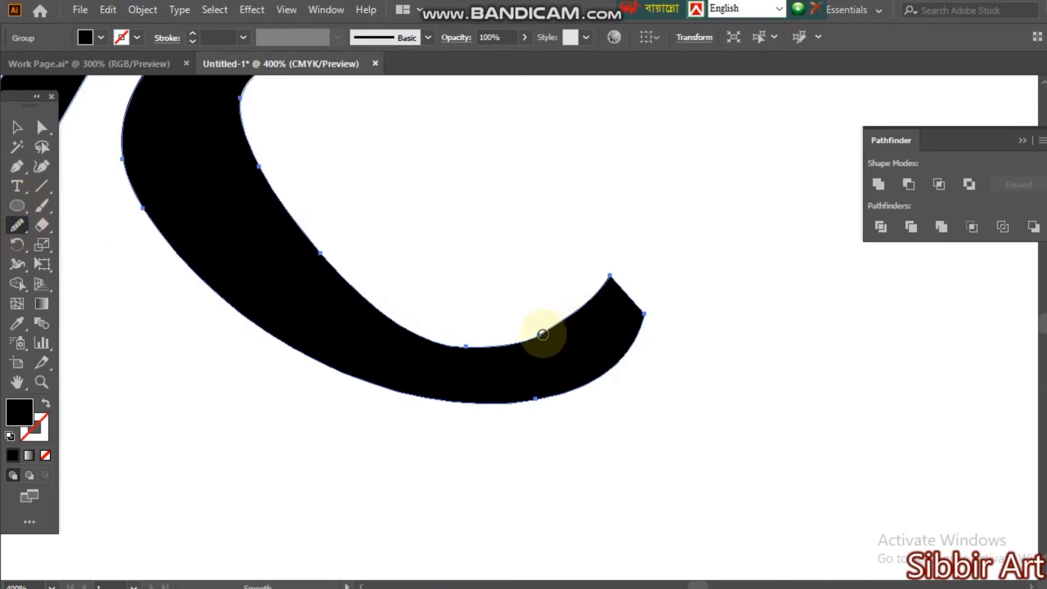
mouse_move(543, 334)
mouse_down()
mouse_move(619, 310)
mouse_move(584, 316)
mouse_move(642, 320)
mouse_up()
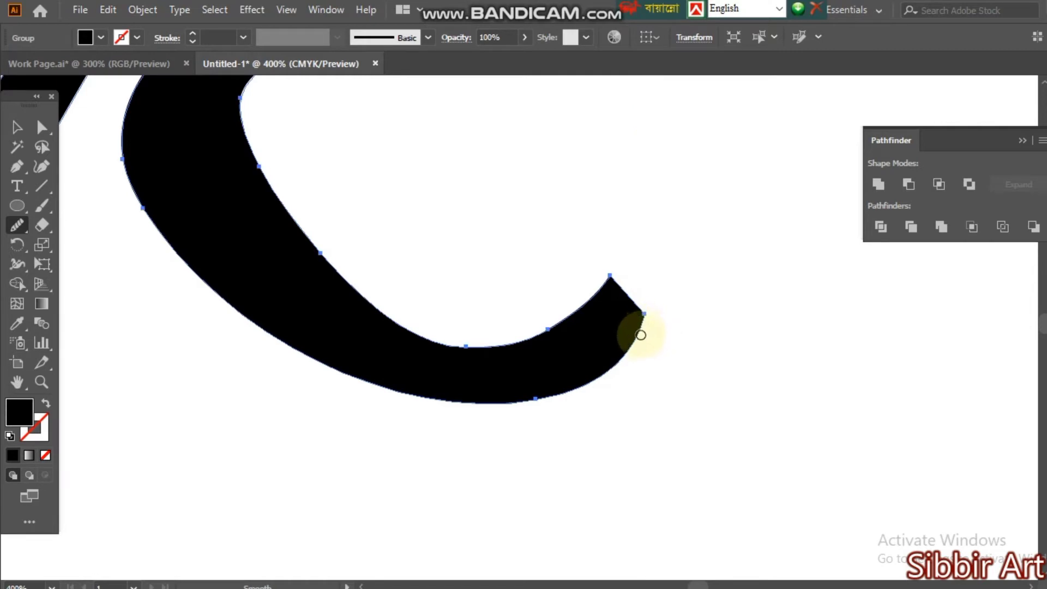
mouse_move(532, 398)
mouse_down()
mouse_move(630, 378)
mouse_move(498, 423)
mouse_move(505, 405)
mouse_move(529, 405)
mouse_up()
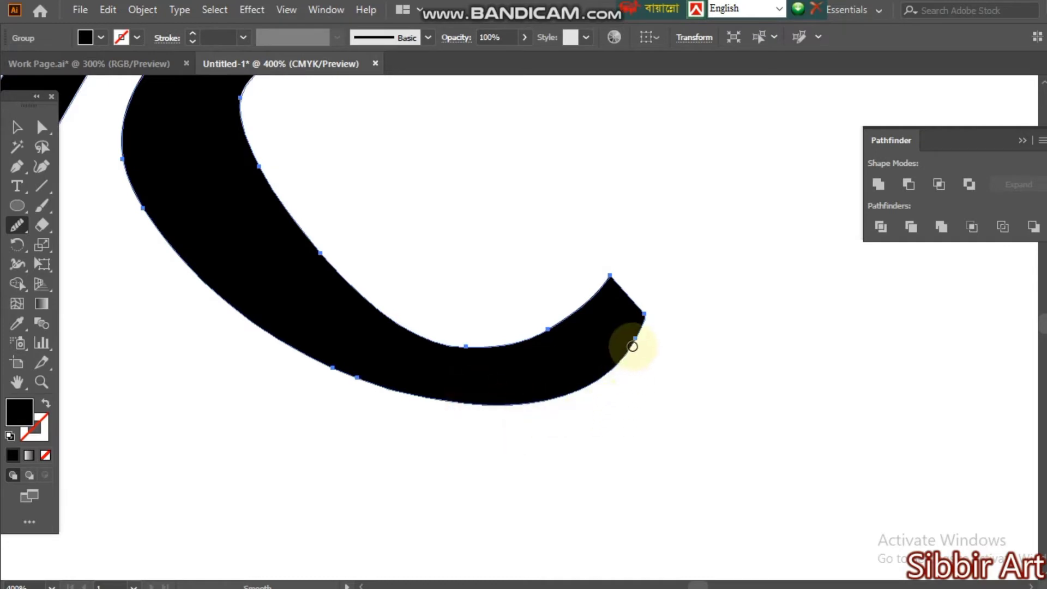
mouse_move(636, 342)
mouse_down()
mouse_move(618, 416)
mouse_move(510, 402)
mouse_up()
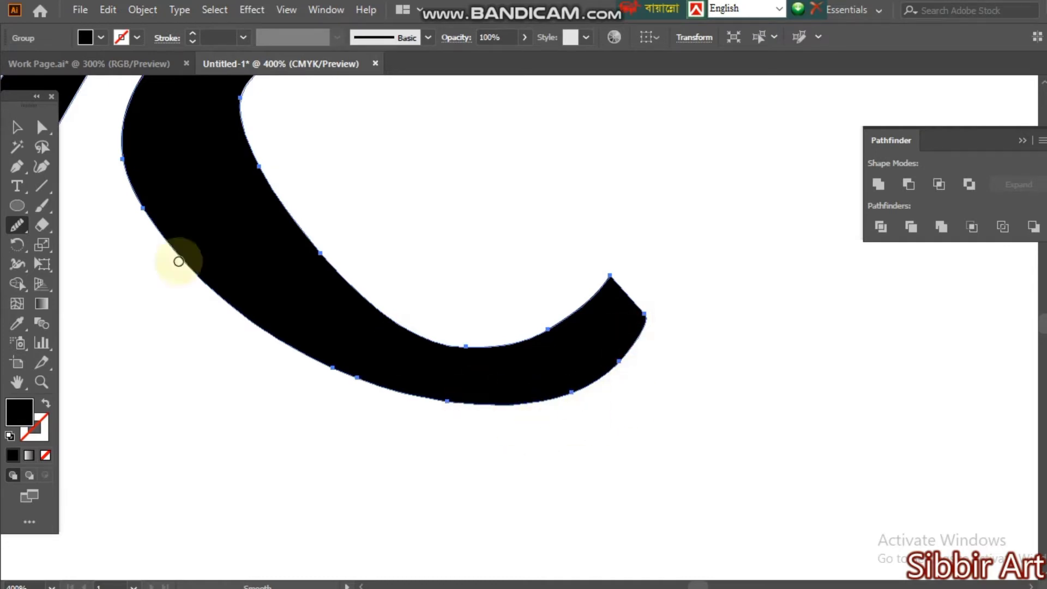
click(22, 130)
click(486, 431)
Examine the whole letter and the smoothed leg at lower magnification
key(ctrl+minus)
key(ctrl+minus)
key(ctrl+minus)
key(ctrl+minus)
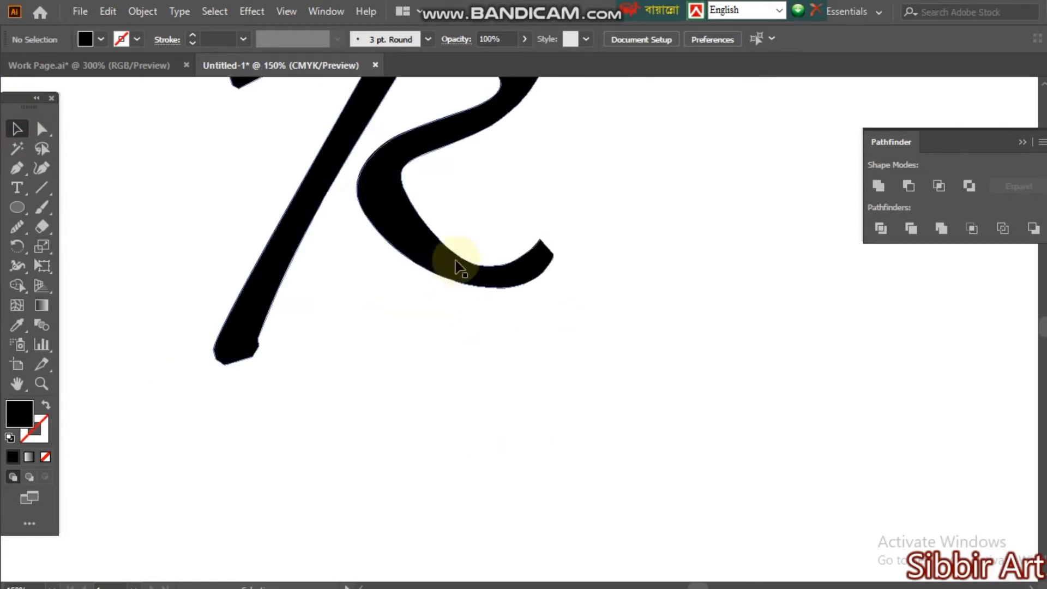
ctrl+click(520, 266)
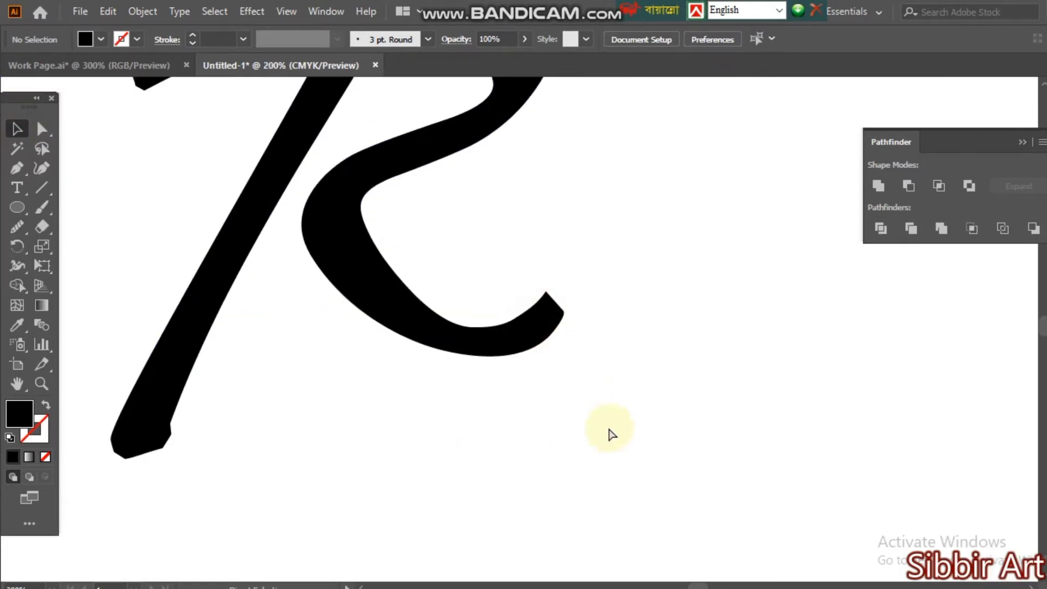
key(ctrl+minus)
drag(395, 349, 413, 462)
ctrl+click(416, 333)
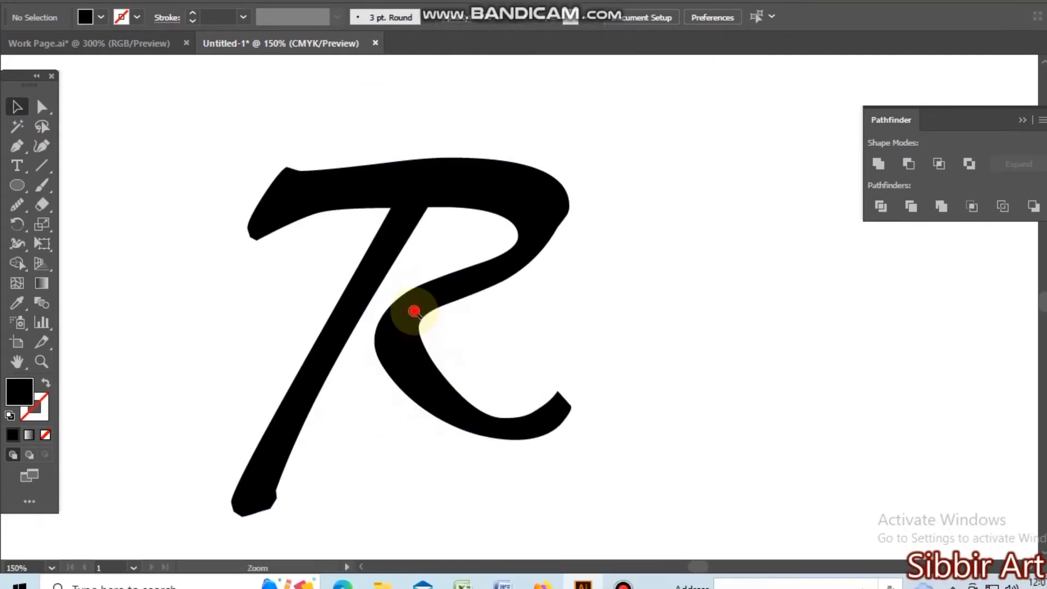
Move the upper-left corner anchor of the slanted stem onto its upper-right corner anchor at about X 484, Y 224 pt
click(577, 174)
click(41, 108)
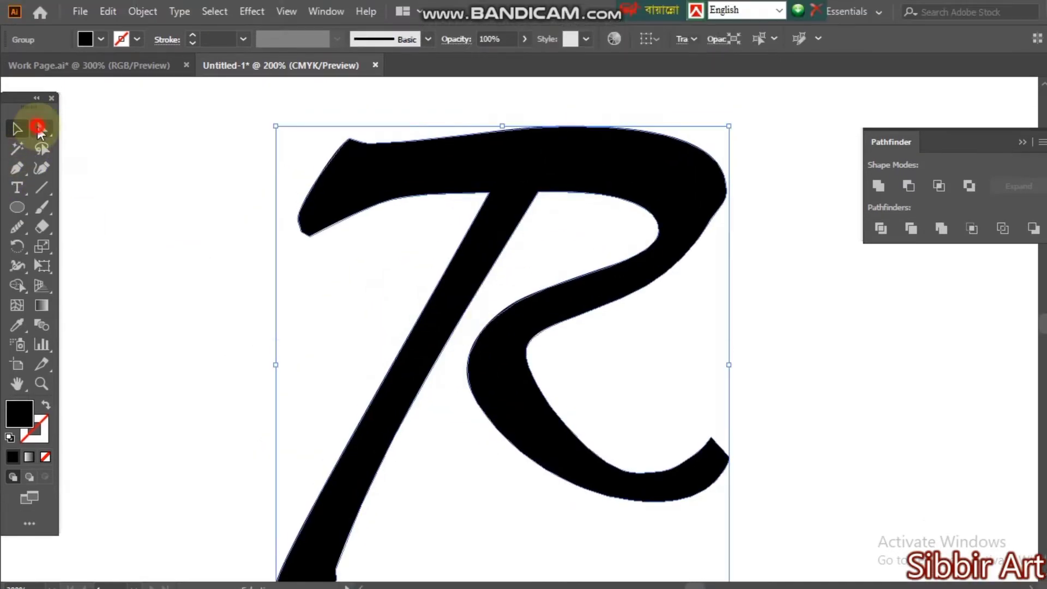
ctrl+click(600, 235)
ctrl+click(409, 314)
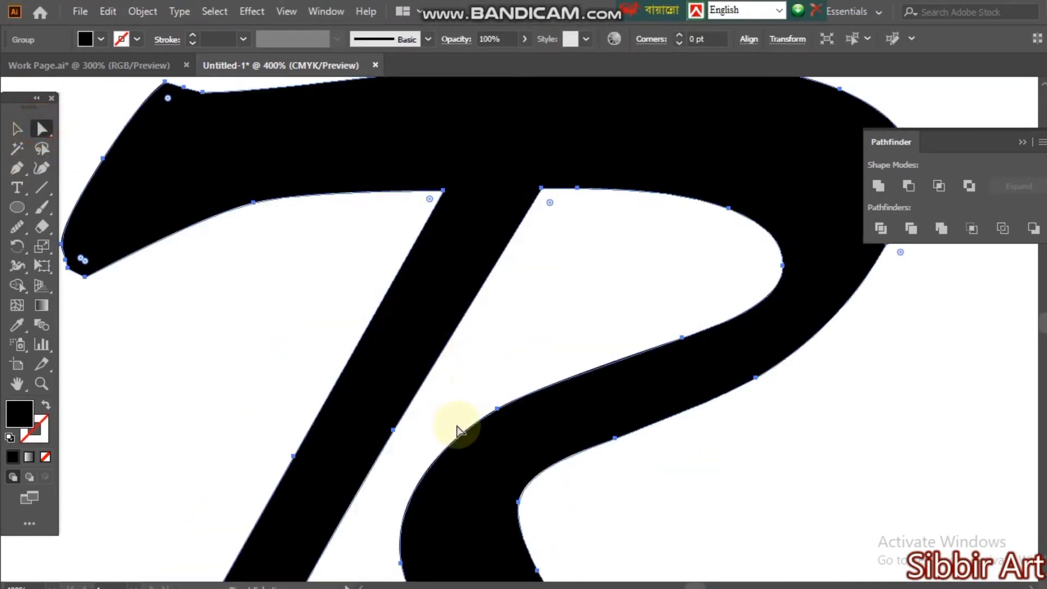
key(ctrl+minus)
key(ctrl+minus)
key(ctrl+minus)
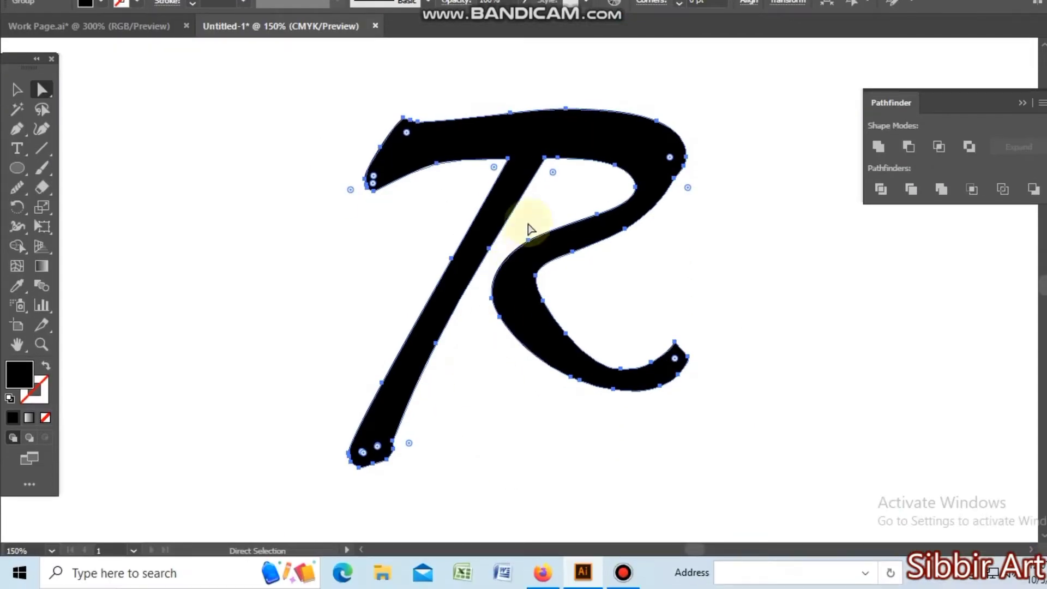
ctrl+click(543, 269)
ctrl+click(541, 269)
ctrl+click(541, 267)
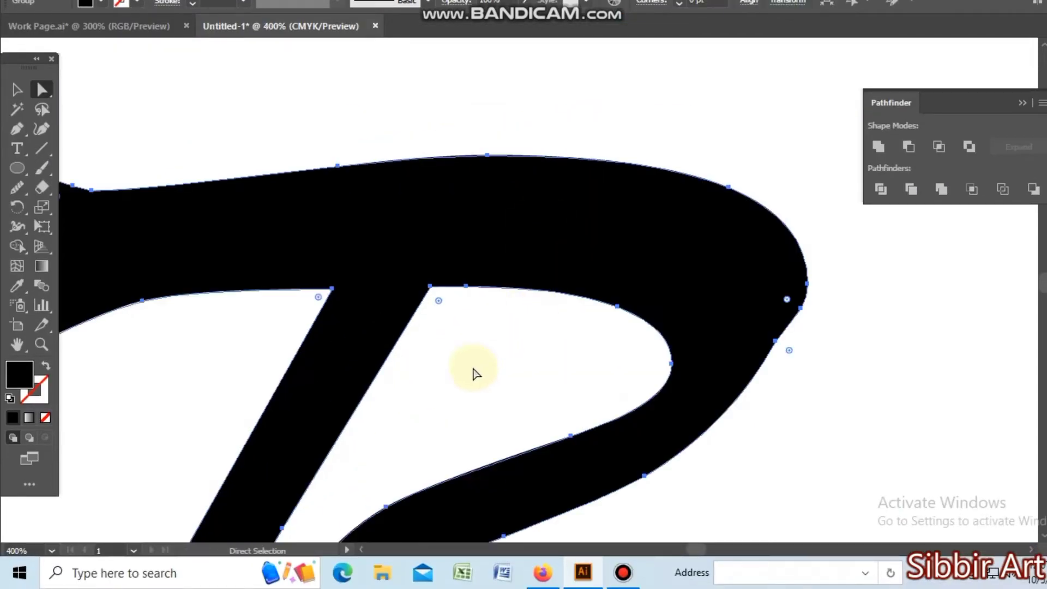
click(428, 286)
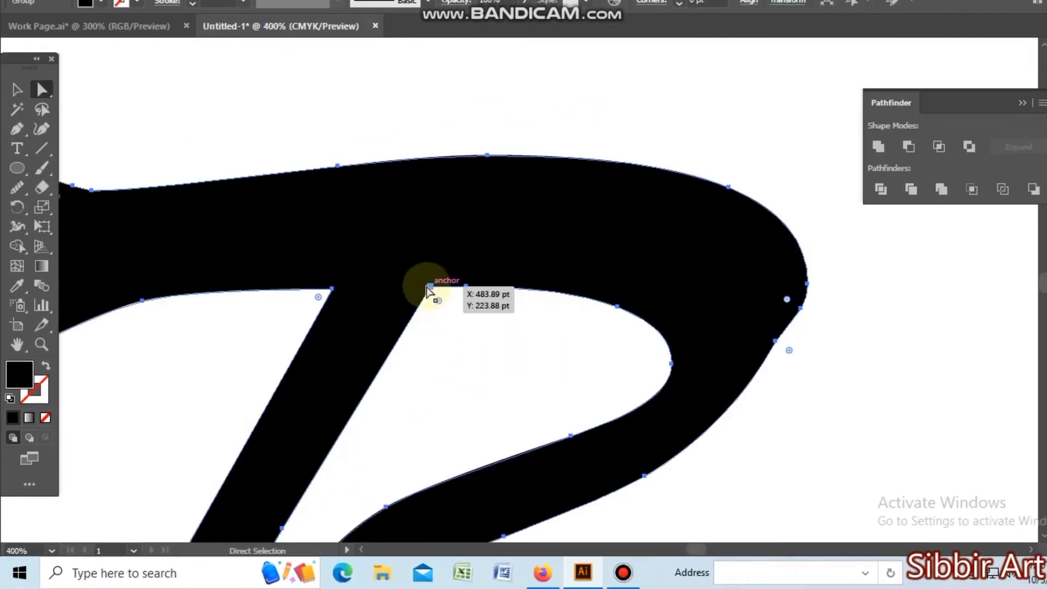
click(332, 287)
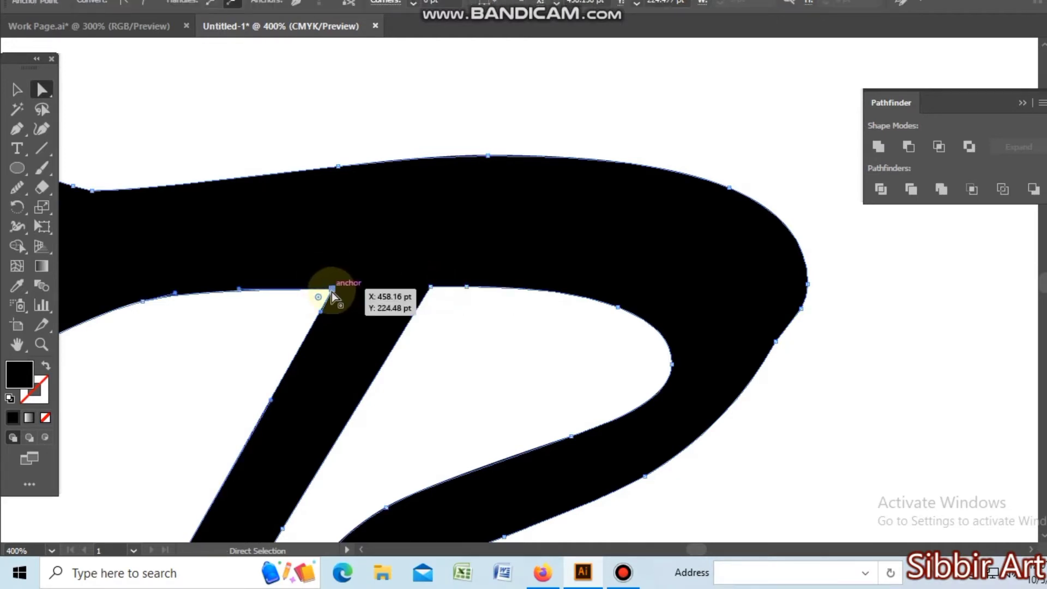
drag(333, 289, 429, 293)
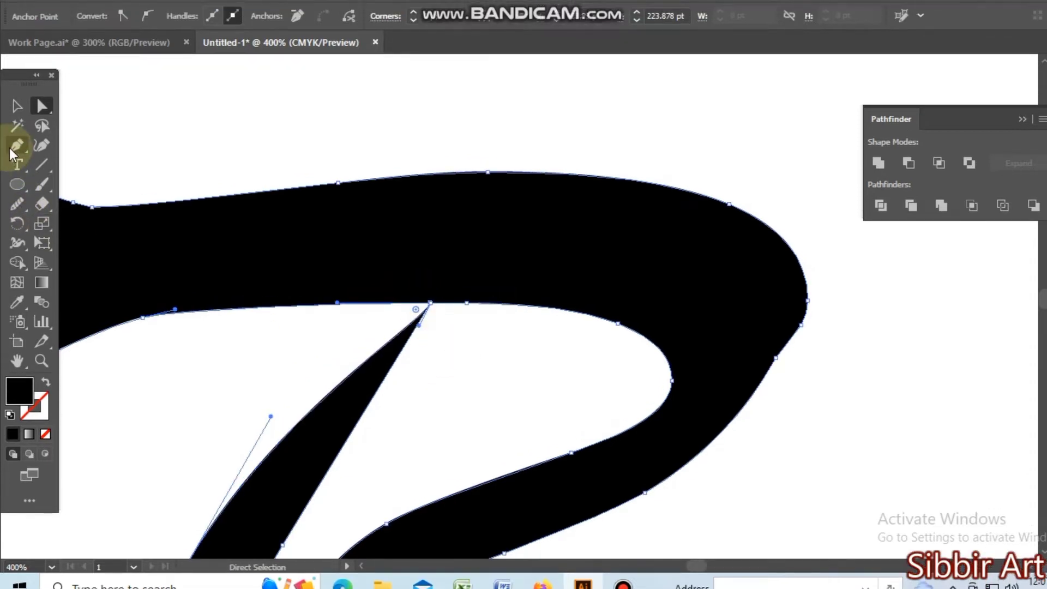
Remove the slanted stem from the letter with the Shape Builder tool
click(17, 90)
key(ctrl+minus)
key(ctrl+minus)
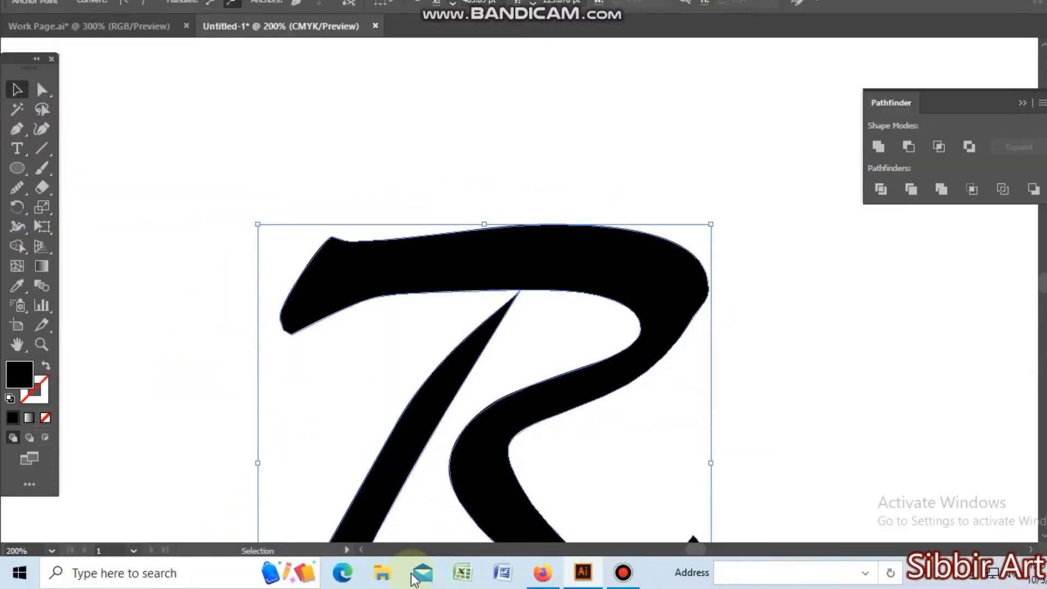
click(17, 246)
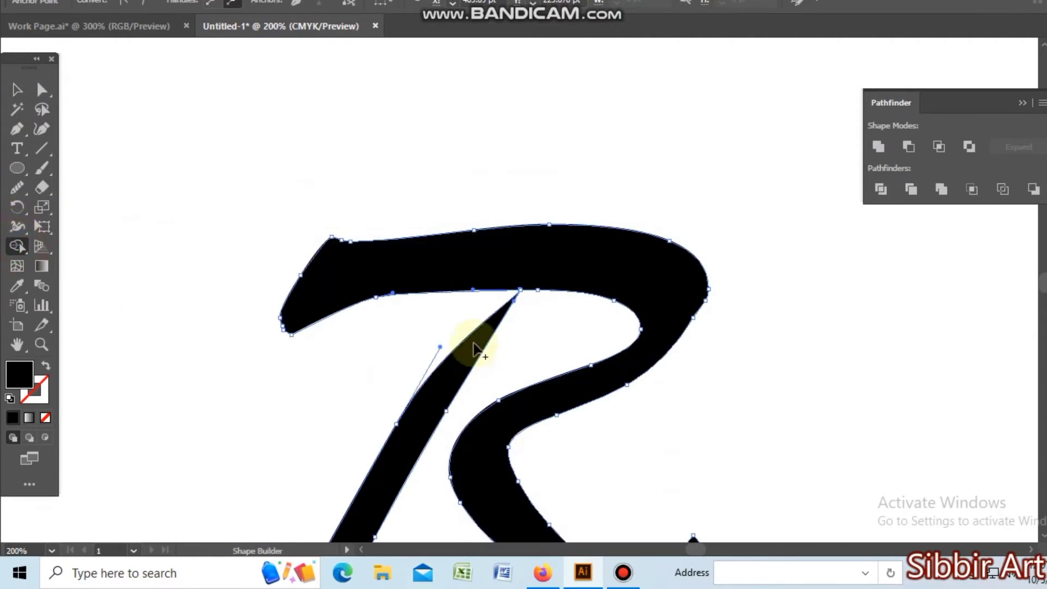
alt+click(473, 354)
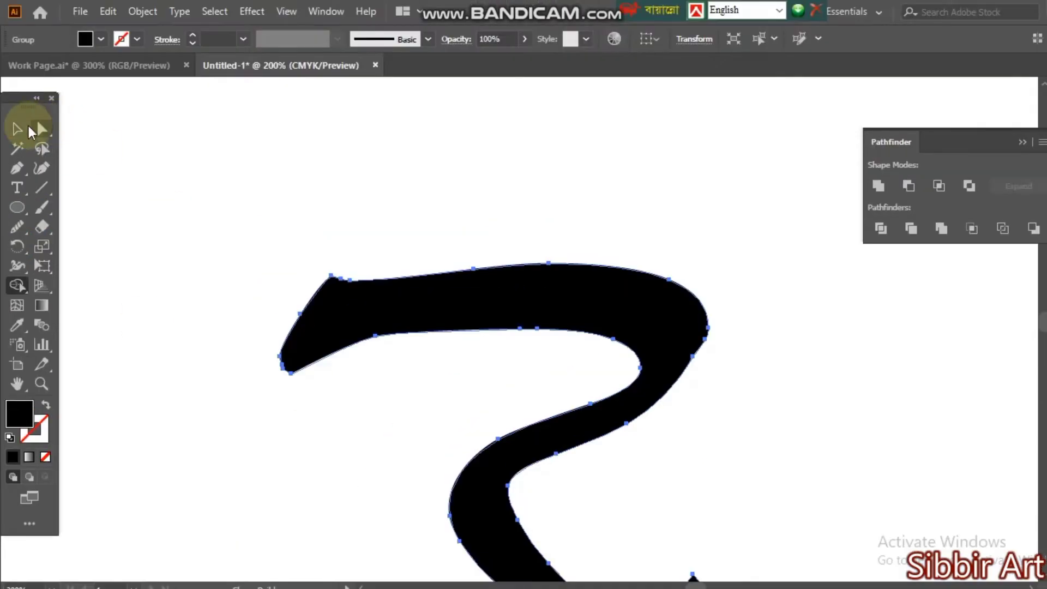
click(17, 90)
click(145, 119)
key(ctrl+minus)
key(ctrl+minus)
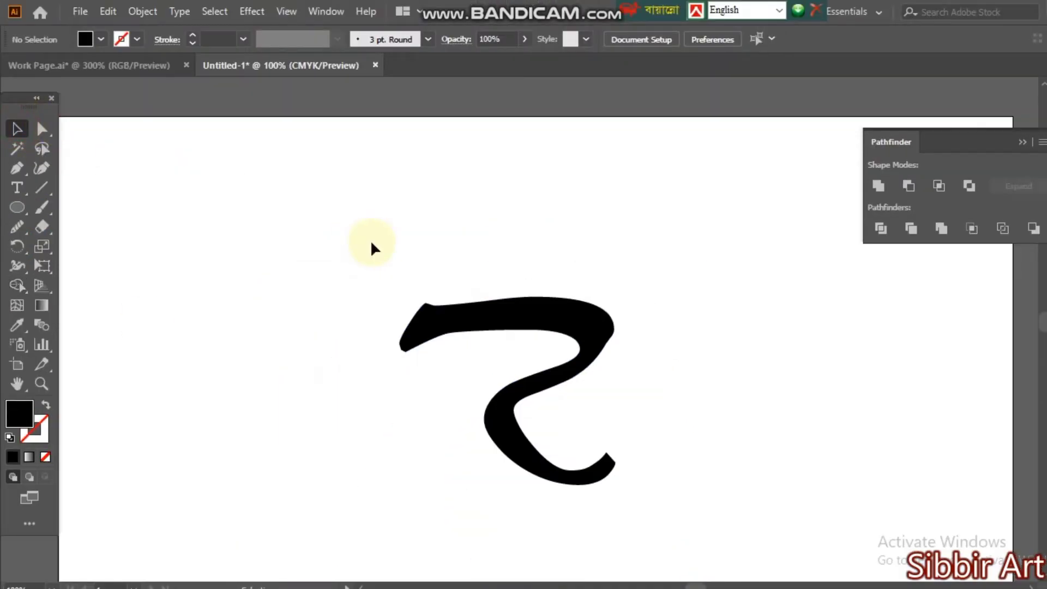
Lengthen the top bar by shifting all anchors of its left end about 30 pt to the left
click(685, 412)
ctrl+click(517, 370)
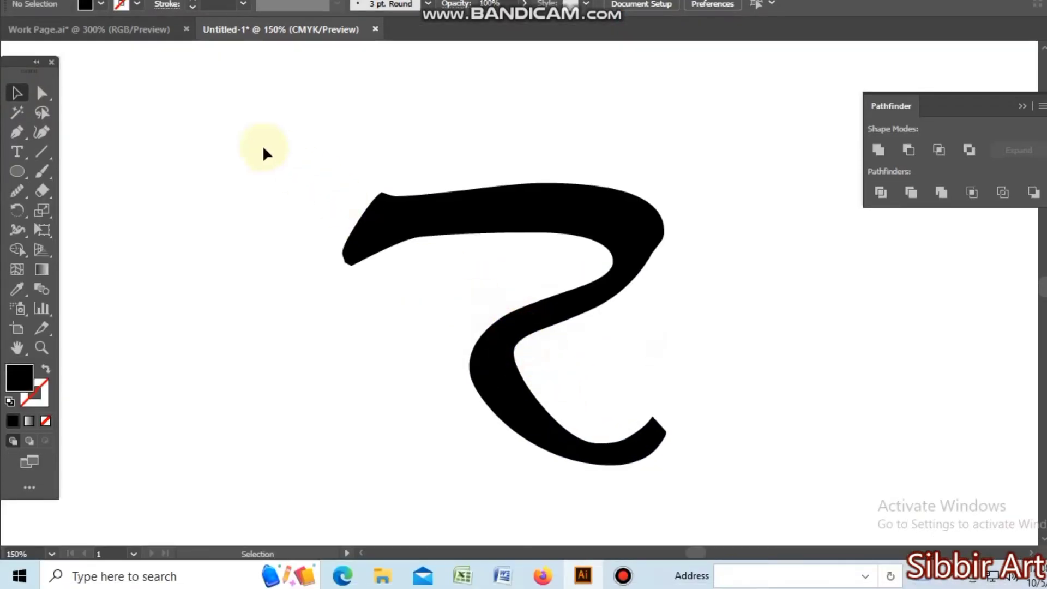
drag(261, 142, 382, 363)
click(382, 371)
click(38, 134)
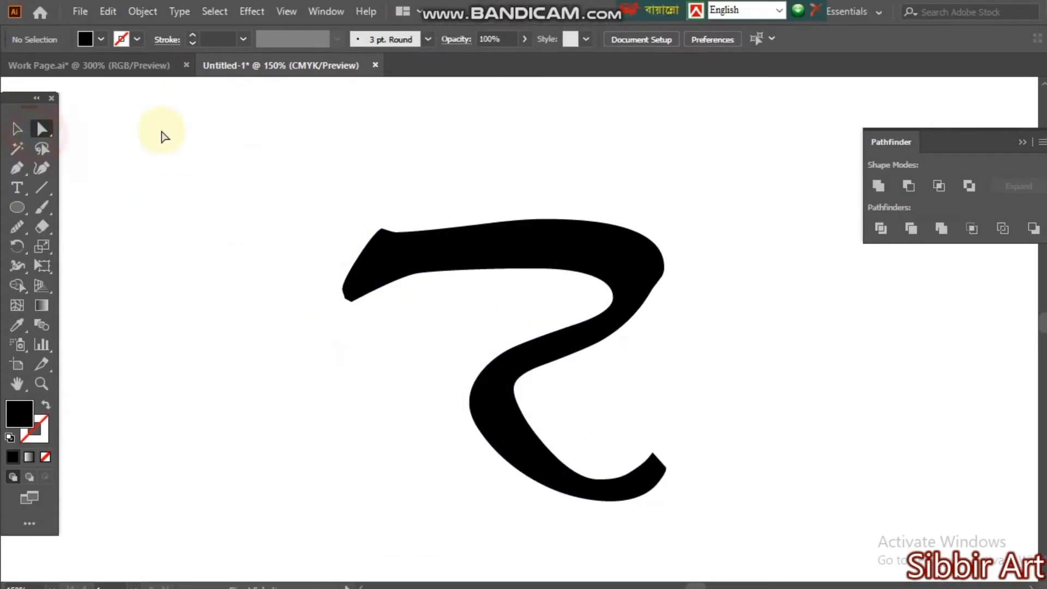
drag(164, 124, 409, 333)
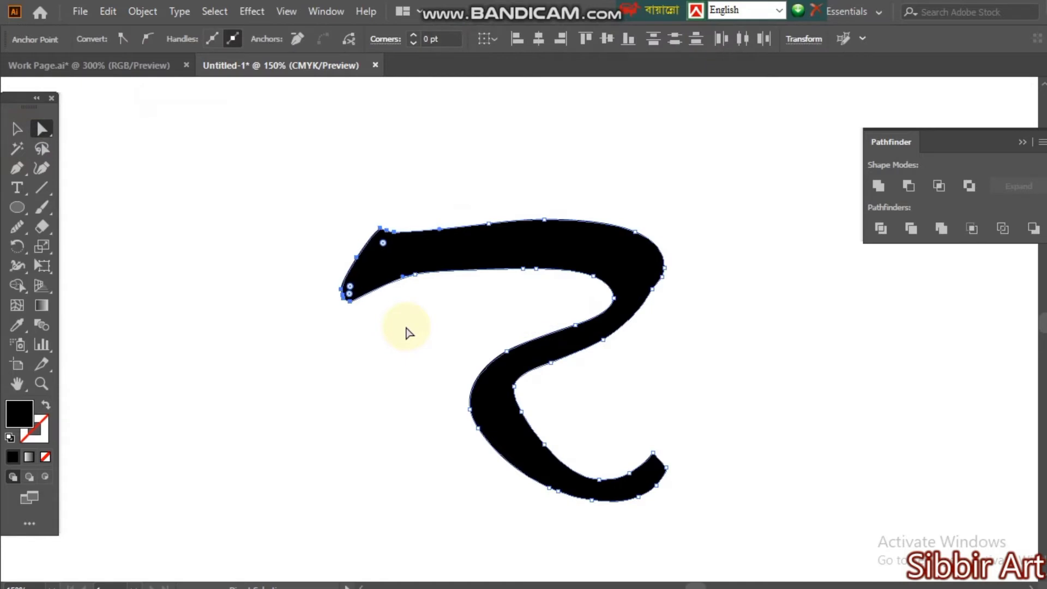
key(shift+Left)
key(shift+Left)
key(shift+Left)
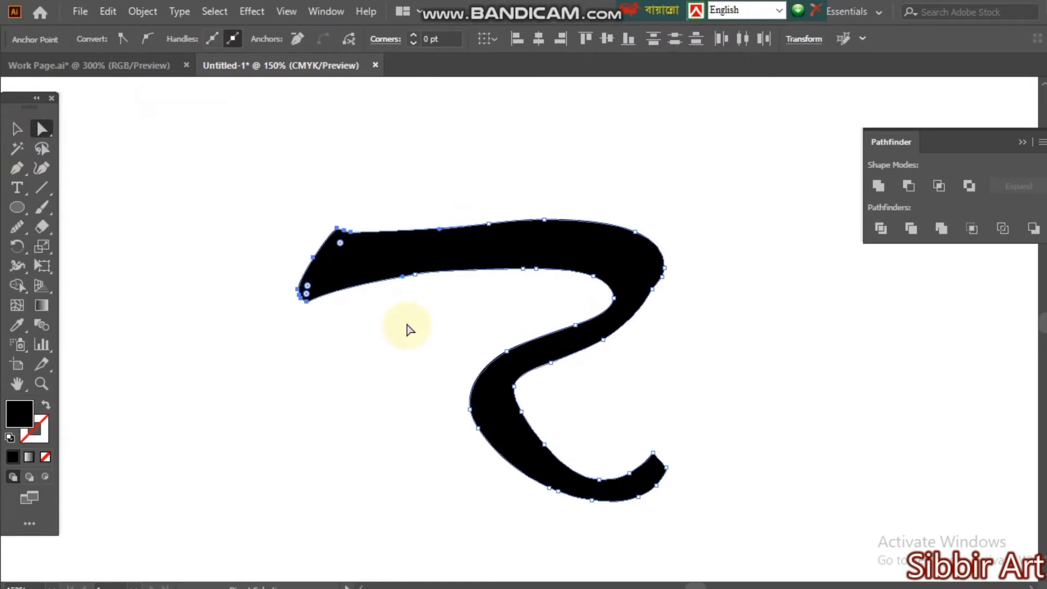
click(14, 129)
click(219, 378)
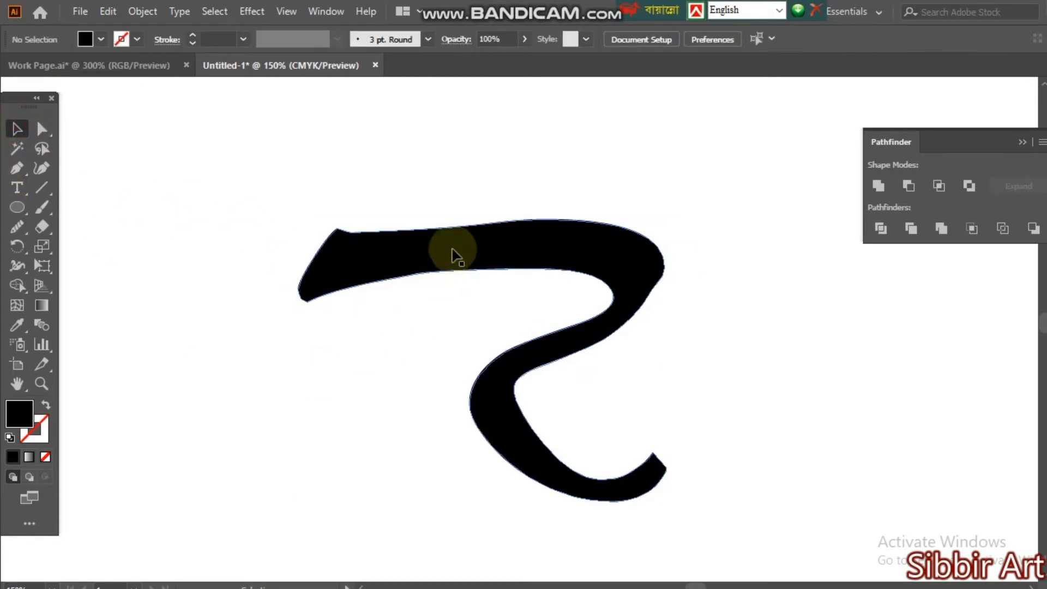
Move the anchor in the middle of the bar's top edge to about X 433, Y 189 pt
click(452, 250)
click(43, 132)
click(441, 235)
key(ctrl+plus)
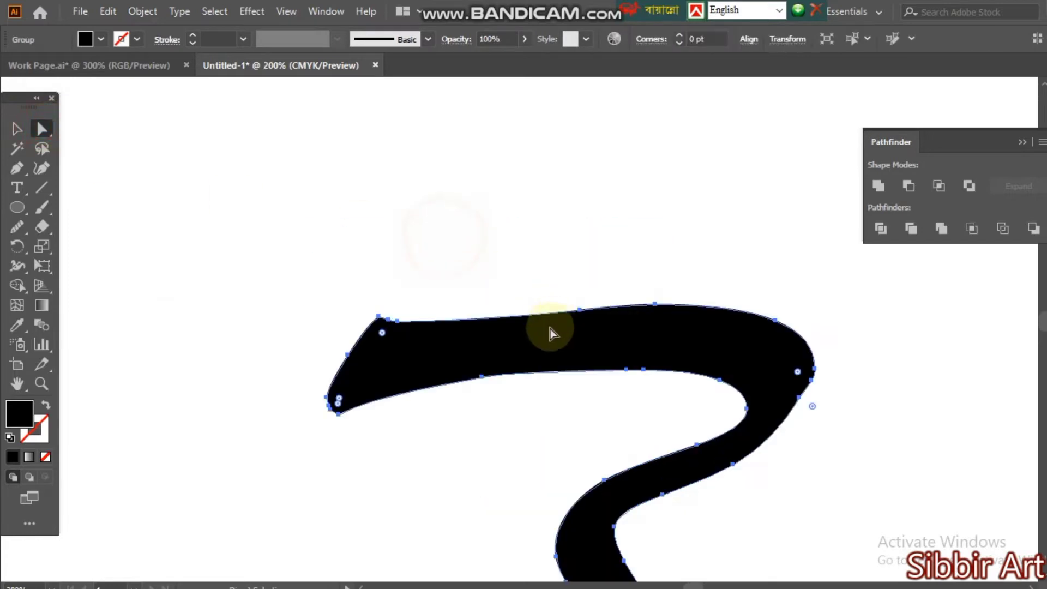
click(581, 312)
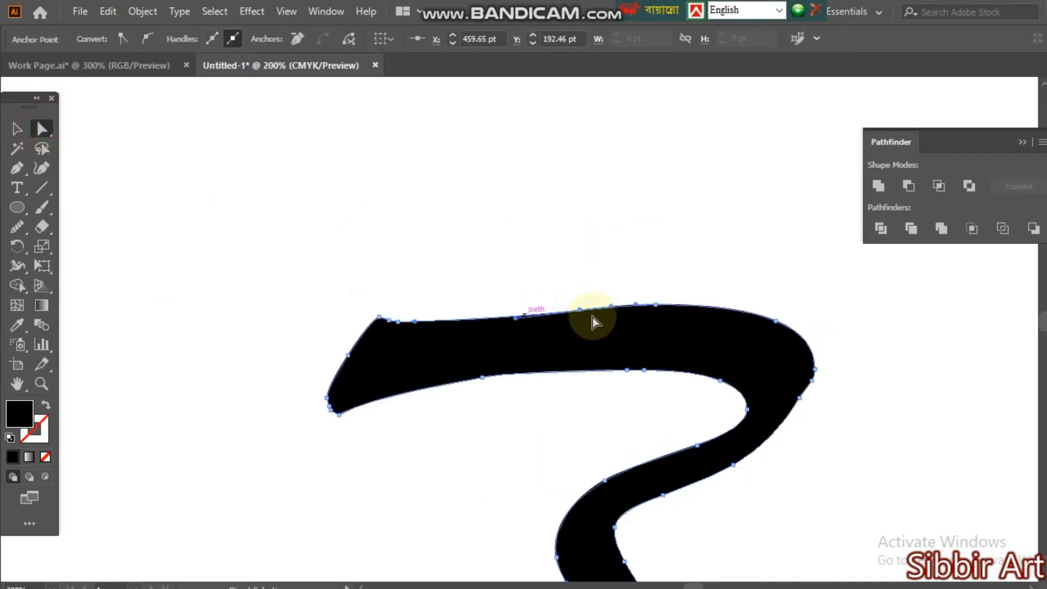
drag(578, 310, 530, 309)
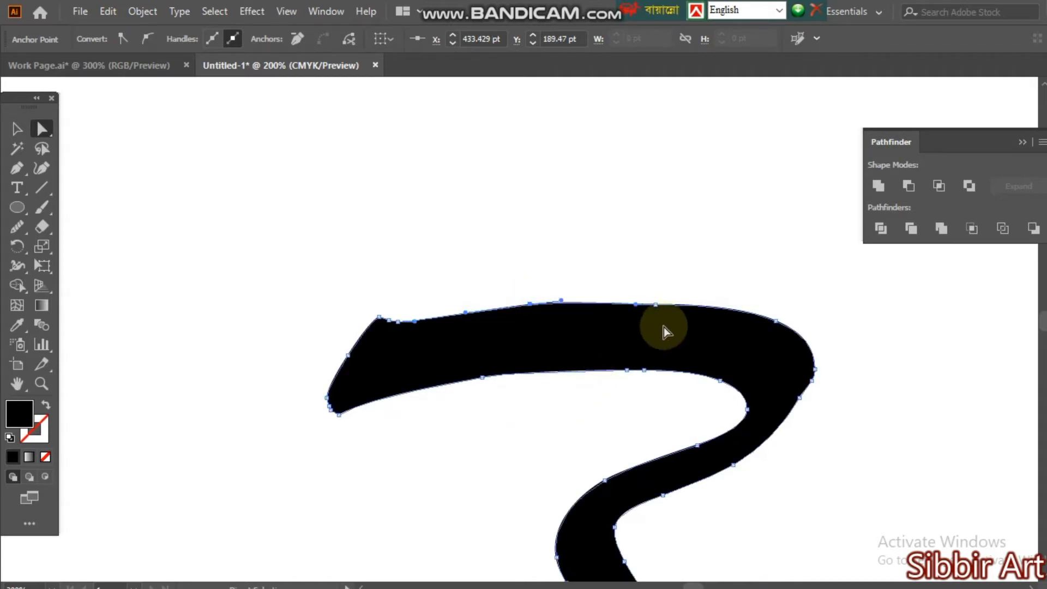
Smooth the bar's top edge and the outer edge of the right bend down into the diagonal with the Smooth tool
click(17, 227)
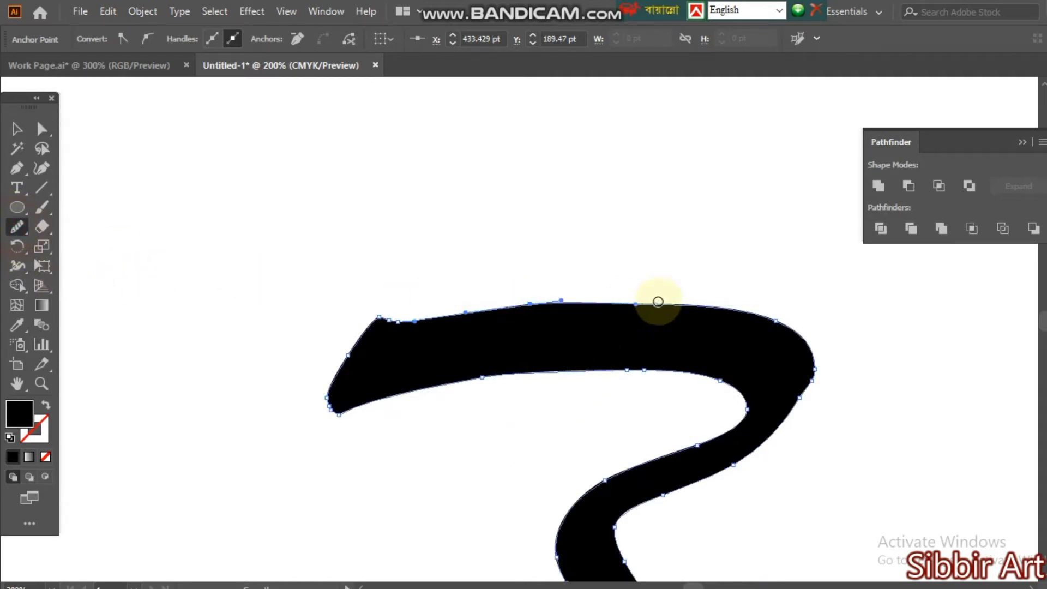
click(627, 306)
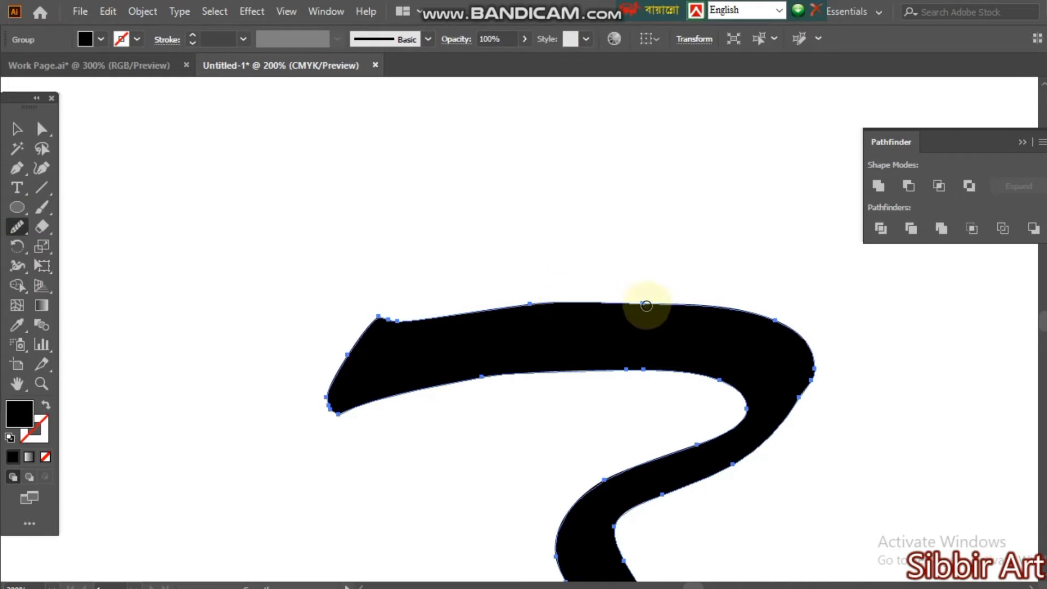
click(642, 303)
mouse_move(662, 302)
mouse_down()
mouse_move(806, 357)
mouse_move(747, 437)
mouse_move(729, 427)
mouse_move(678, 472)
mouse_move(680, 463)
mouse_up()
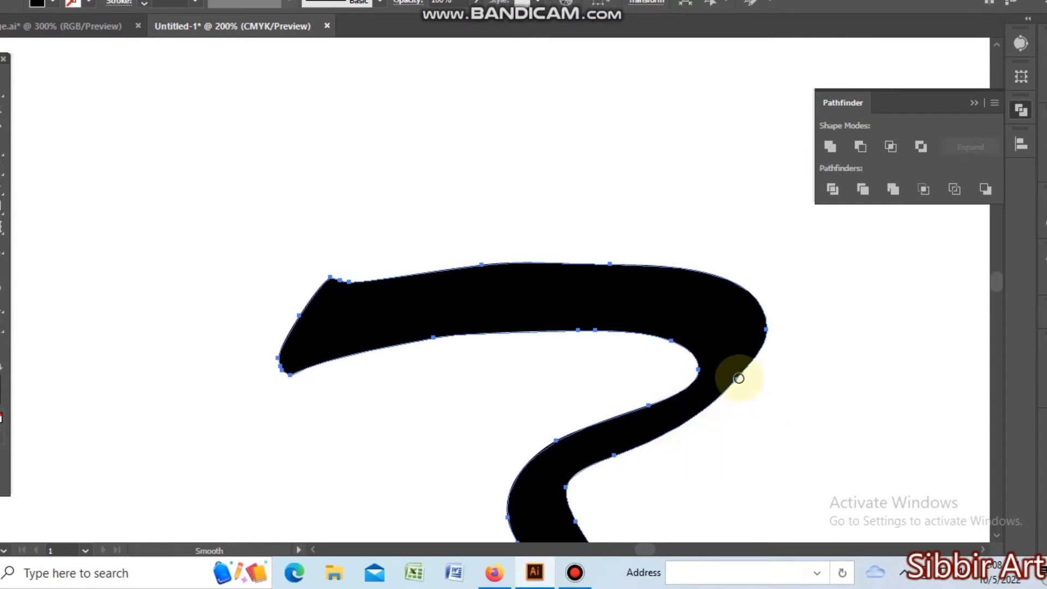
drag(738, 380, 728, 445)
mouse_move(704, 410)
mouse_down()
mouse_move(708, 449)
mouse_move(719, 405)
mouse_move(708, 400)
mouse_move(758, 465)
mouse_up()
drag(612, 459, 773, 420)
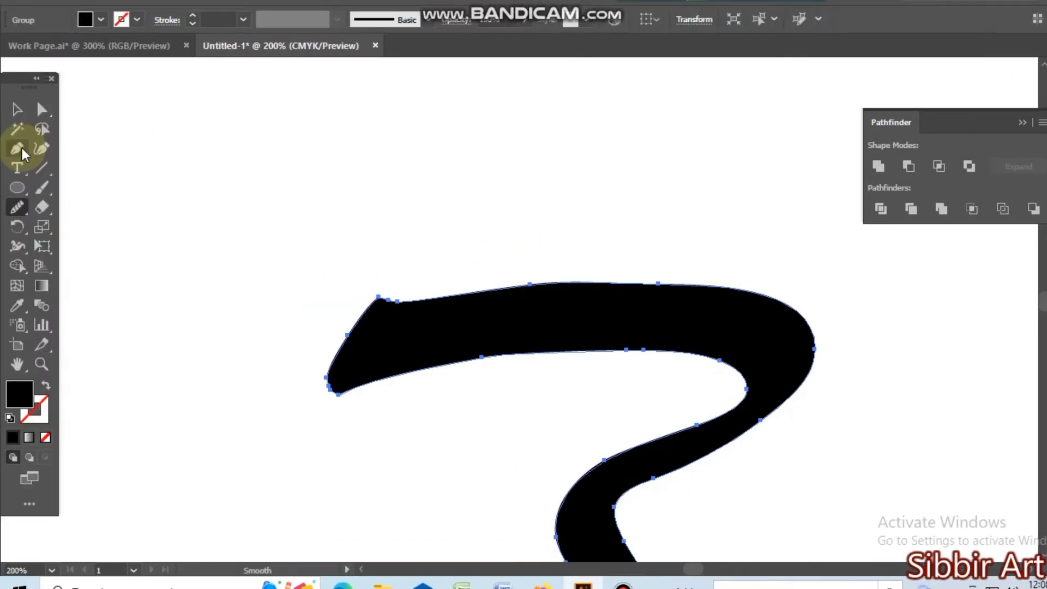
Lower the left anchor of the bar's top edge slightly to about X 434, Y 191 pt
click(42, 109)
drag(531, 305, 533, 309)
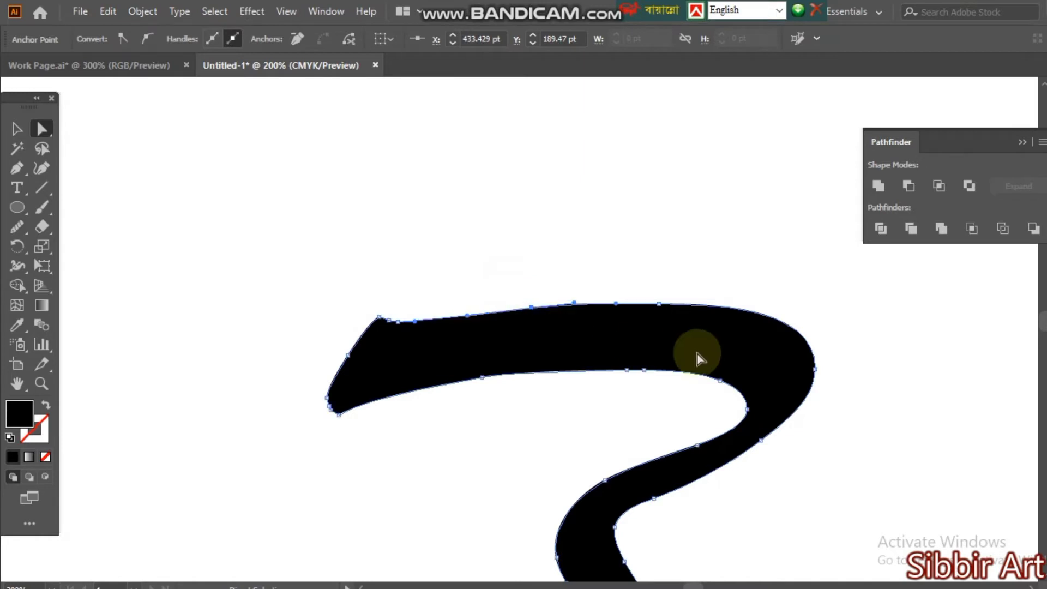
click(17, 98)
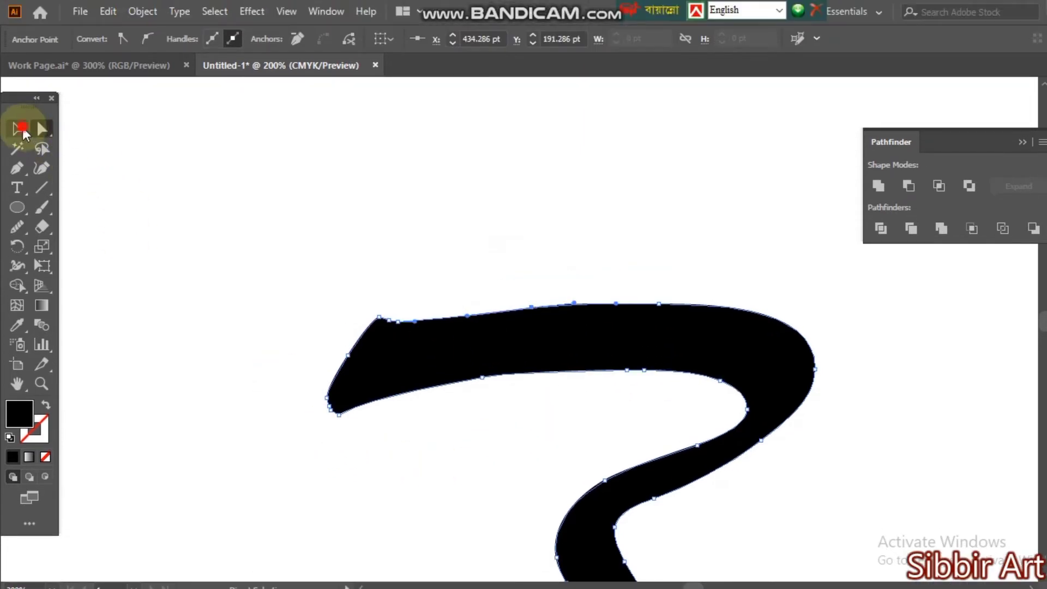
click(306, 197)
key(ctrl+1)
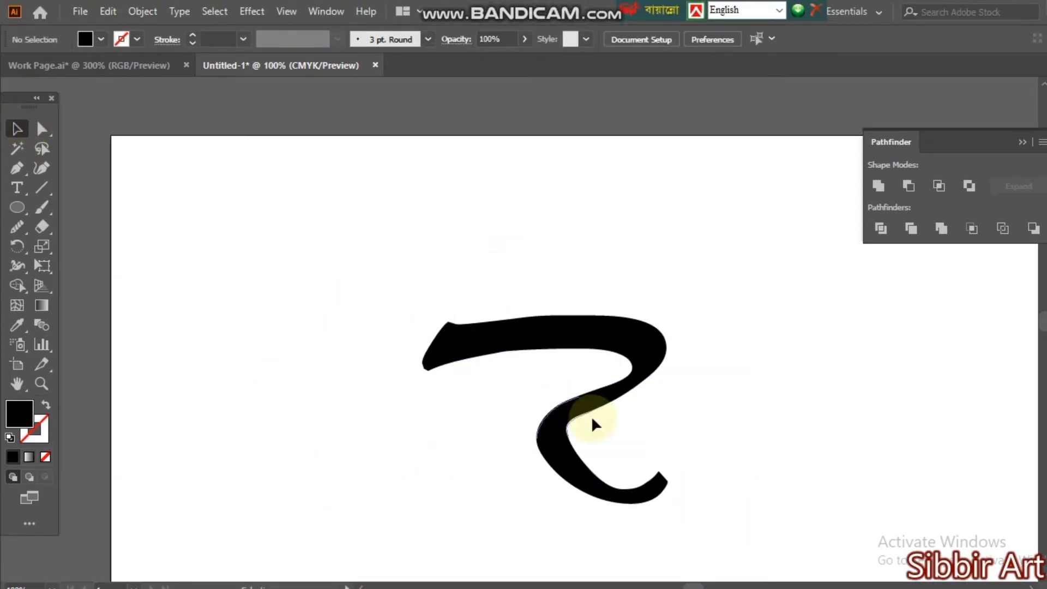
Smooth the underside of the letter's top bar with the Smooth tool
ctrl+click(536, 369)
ctrl+click(501, 378)
click(536, 196)
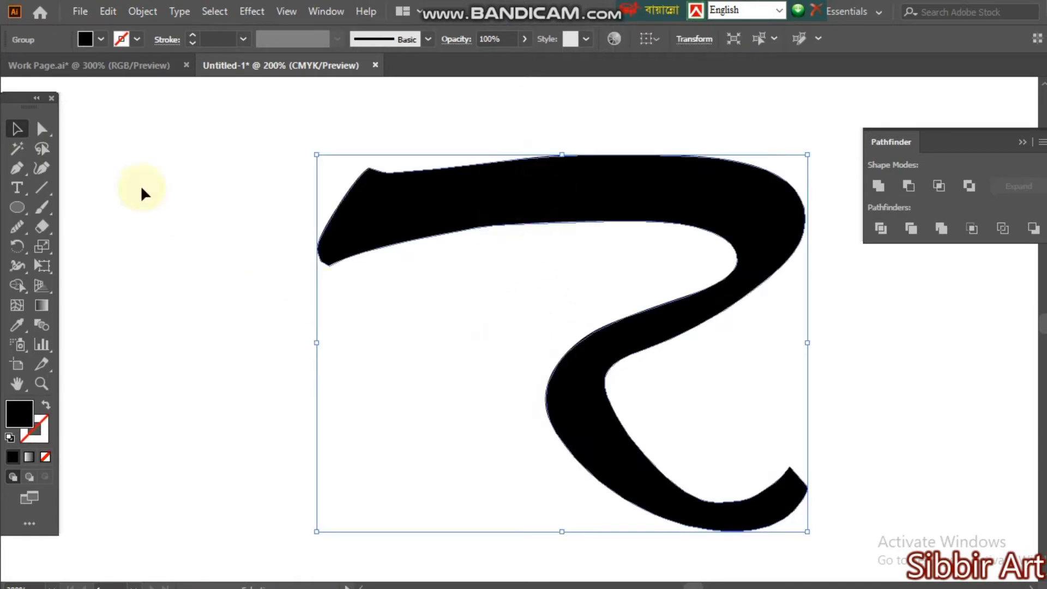
click(42, 129)
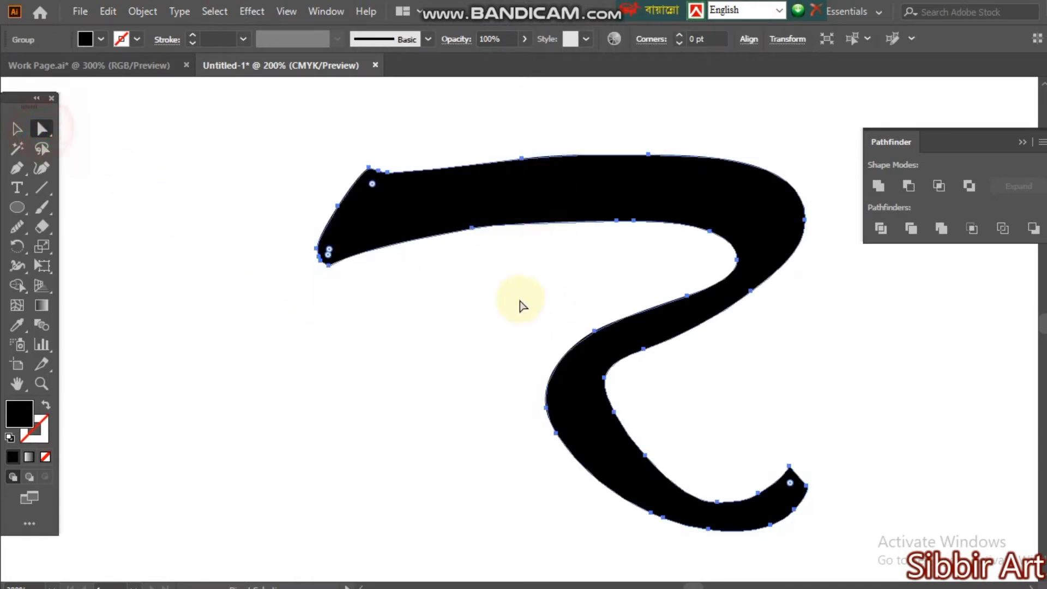
click(17, 226)
ctrl+click(556, 308)
mouse_move(595, 223)
mouse_down()
mouse_move(676, 224)
mouse_move(529, 227)
mouse_up()
Smooth the inner edge of the right bend from the bar's underside down toward the diagonal
mouse_move(741, 240)
mouse_down()
mouse_move(787, 280)
mouse_move(767, 276)
mouse_up()
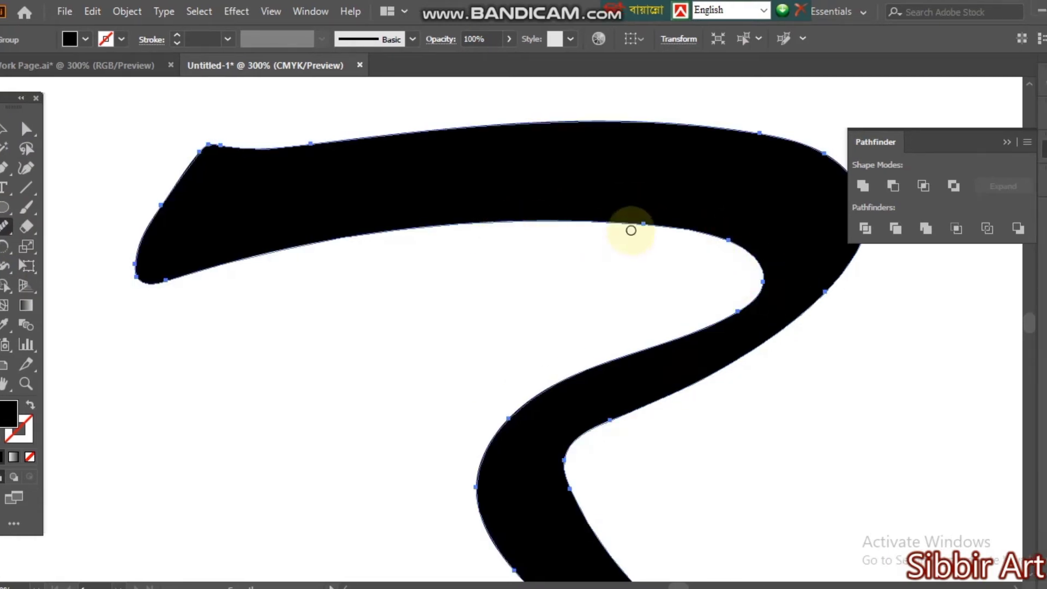
drag(645, 226, 735, 240)
click(727, 242)
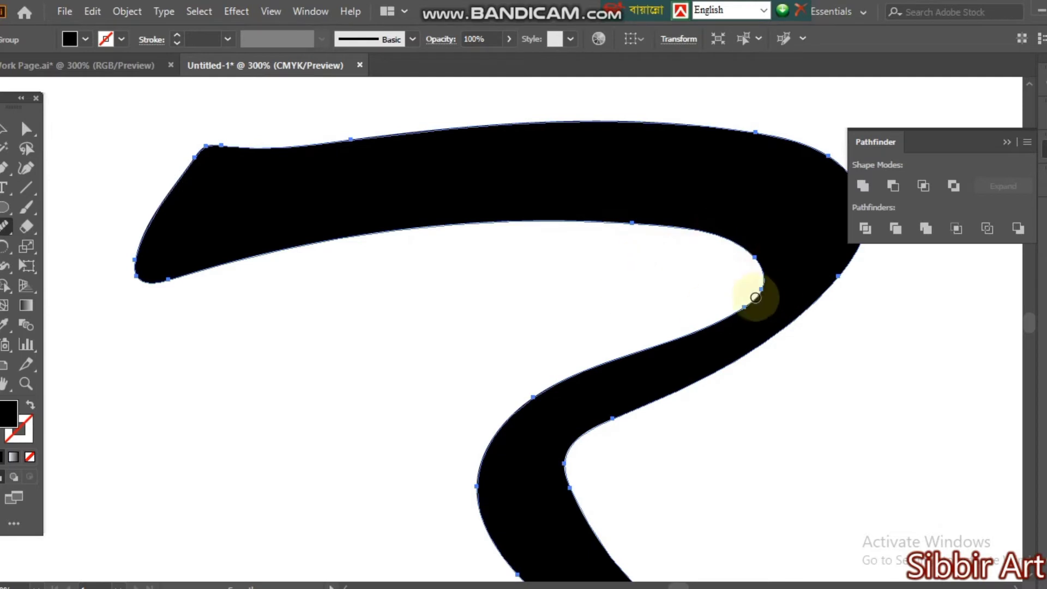
click(2, 130)
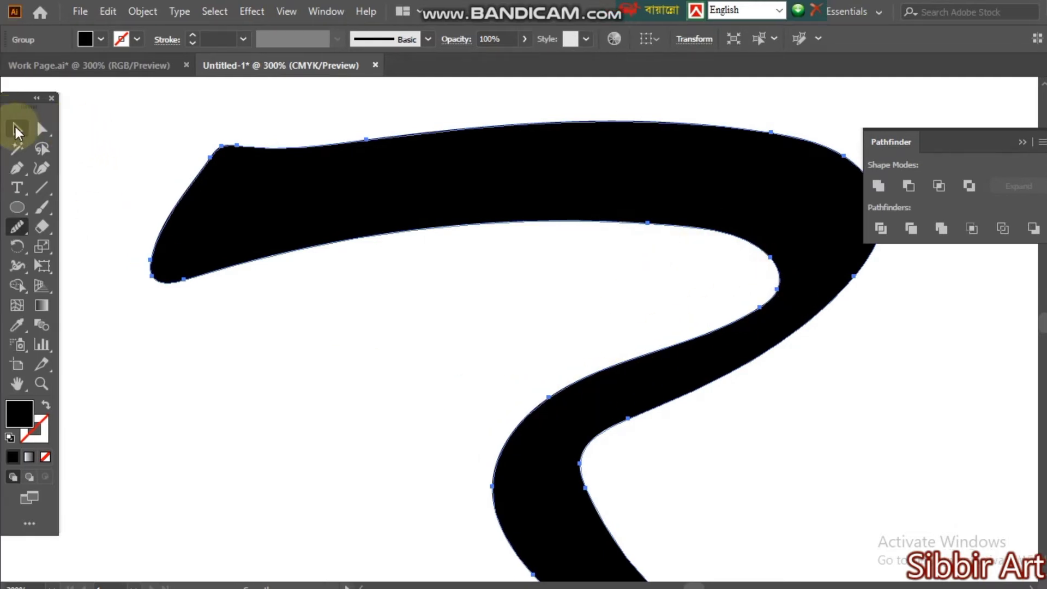
click(208, 296)
key(ctrl+0)
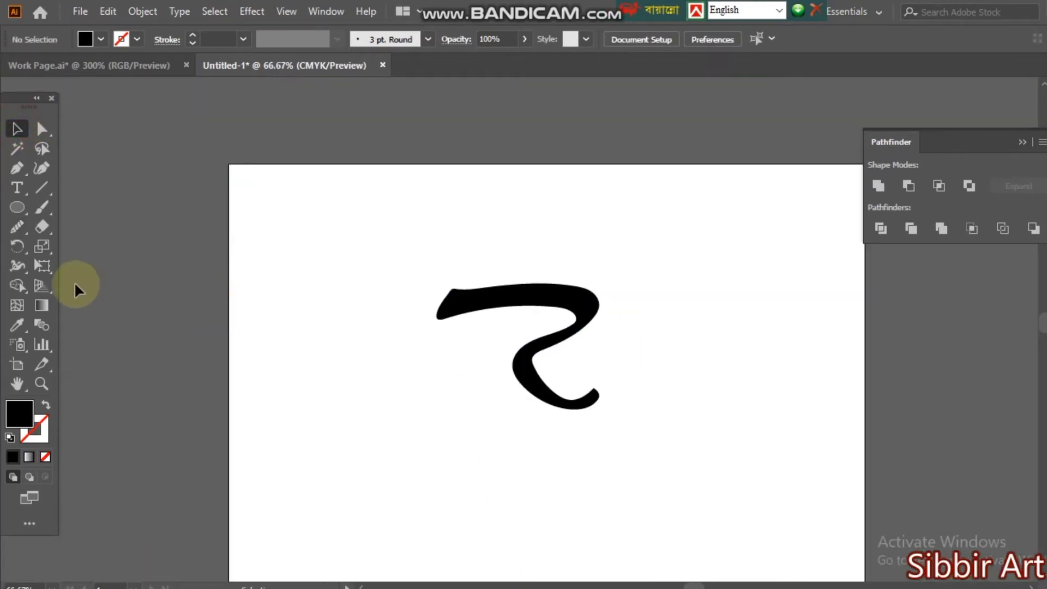
Draw a straight diagonal line with the Pen tool from above the bar to about X 295, Y 386 pt, using the default fill and stroke
click(19, 168)
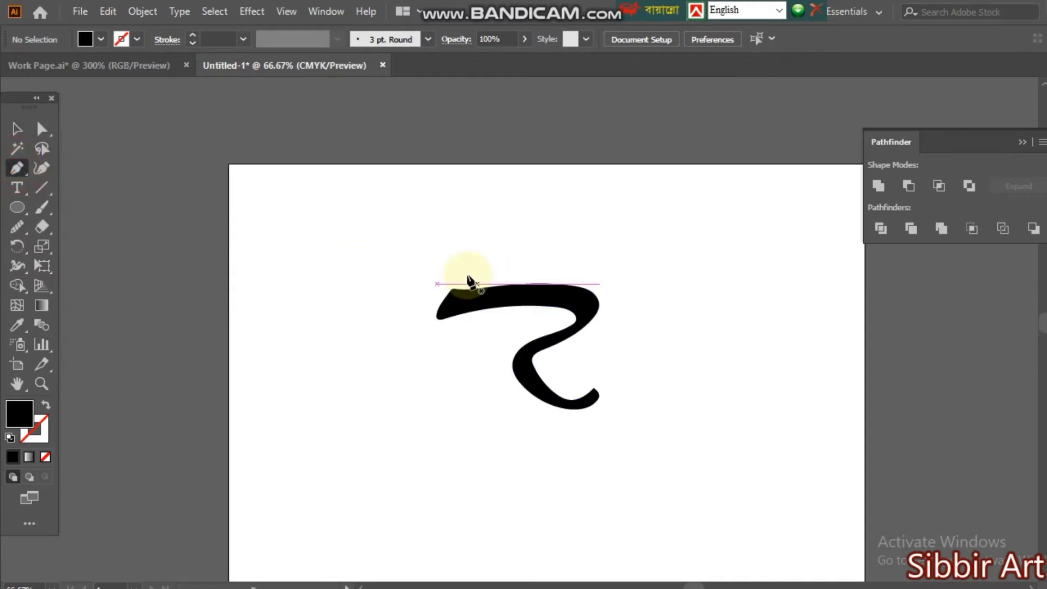
click(416, 409)
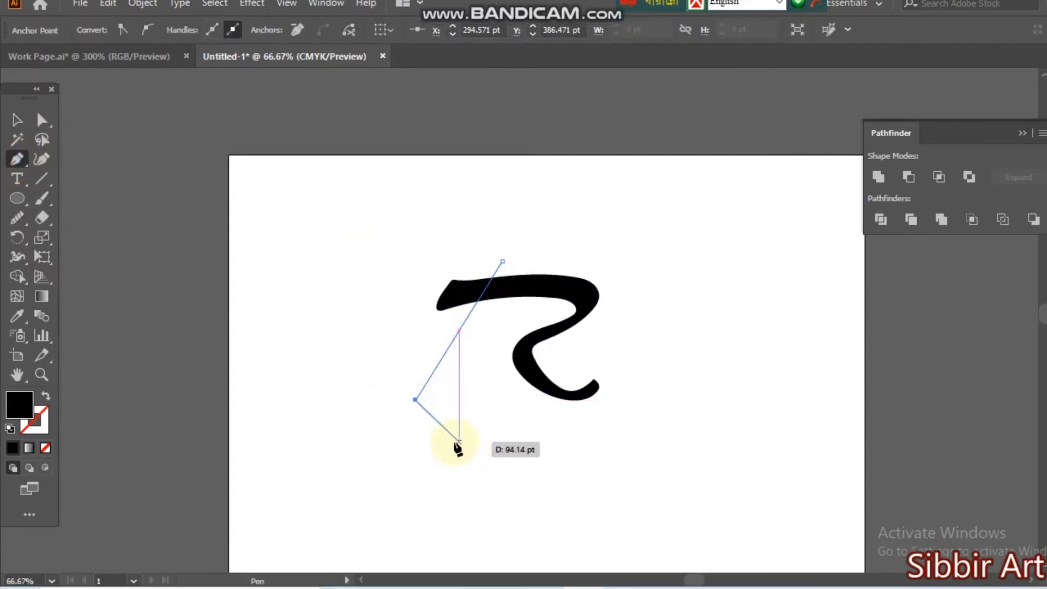
click(16, 129)
click(9, 437)
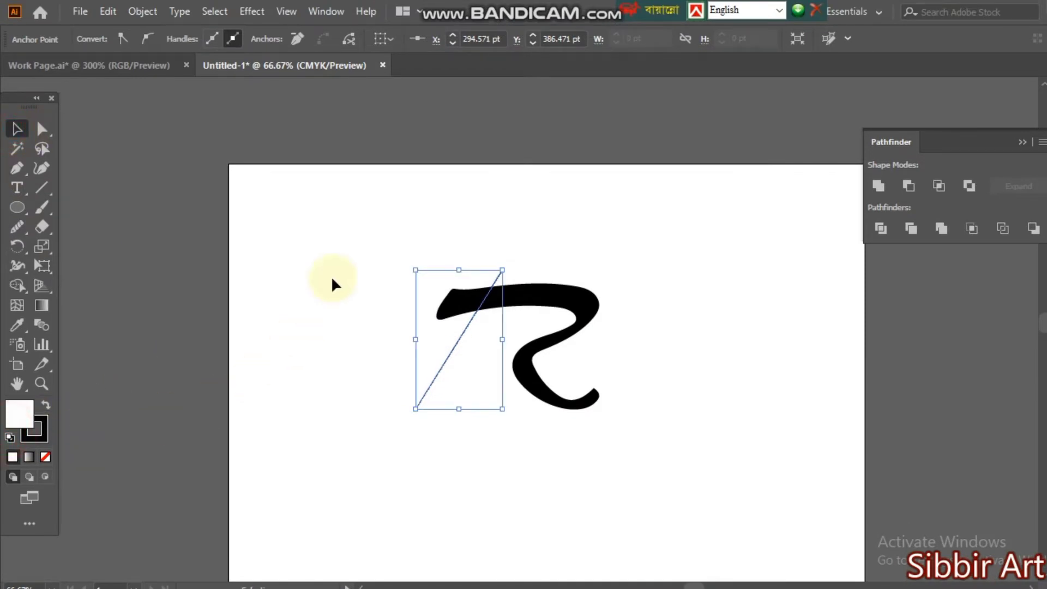
click(142, 204)
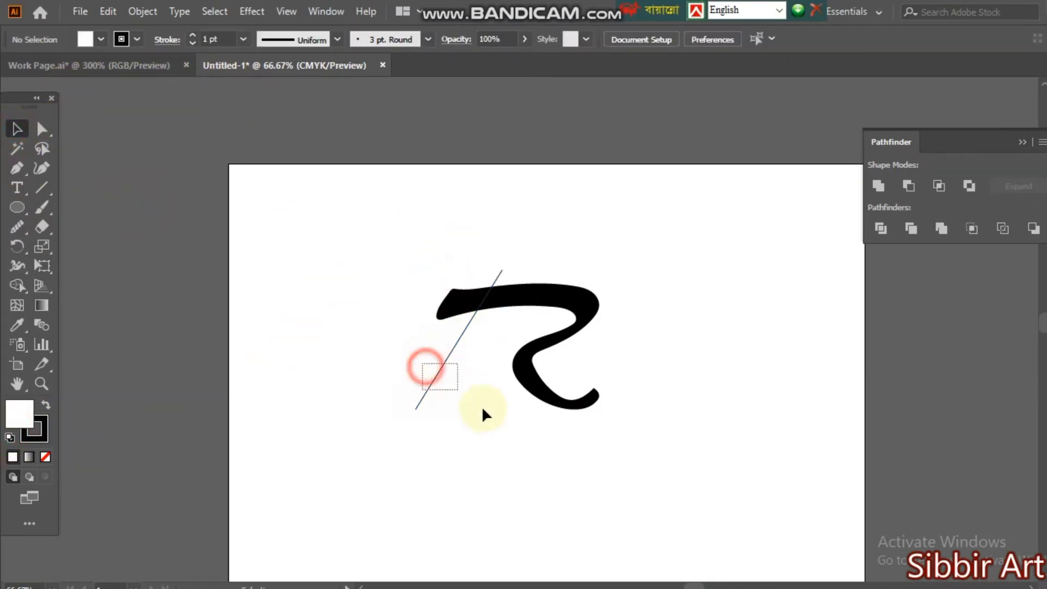
Thicken the diagonal line's stroke to 20 pt to form the R's stem
drag(483, 409, 484, 410)
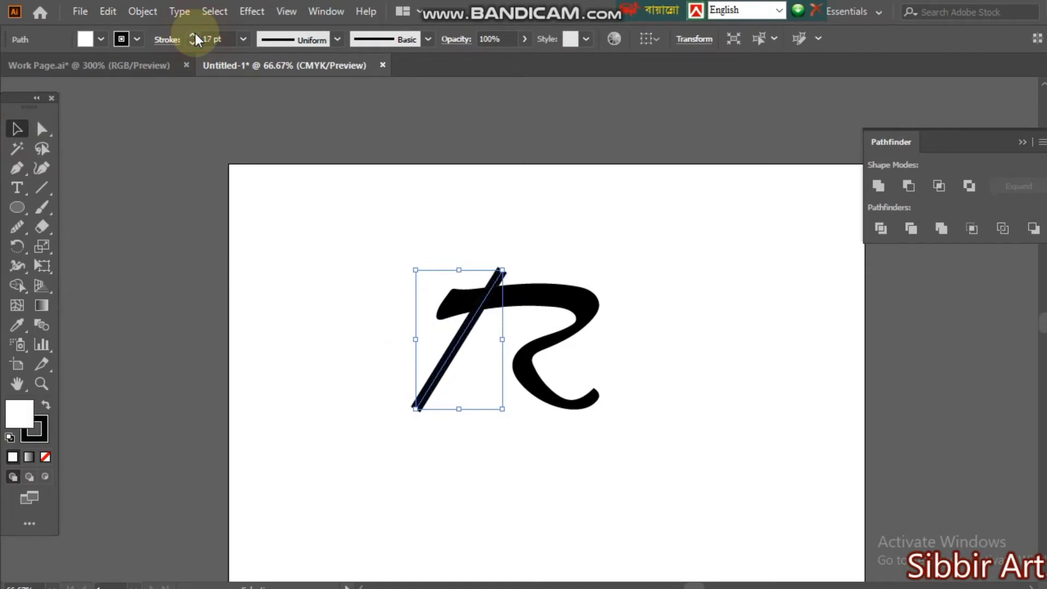
click(194, 36)
click(195, 36)
click(194, 35)
click(194, 35)
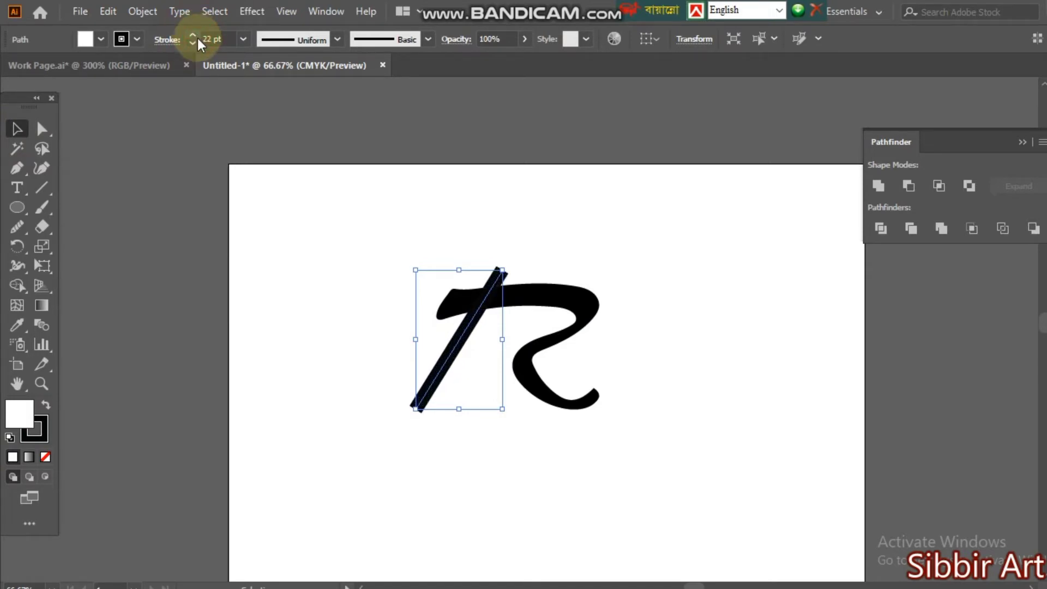
click(594, 267)
Expand the diagonal line's fill and stroke into shapes
key(ctrl+plus)
drag(343, 176, 391, 339)
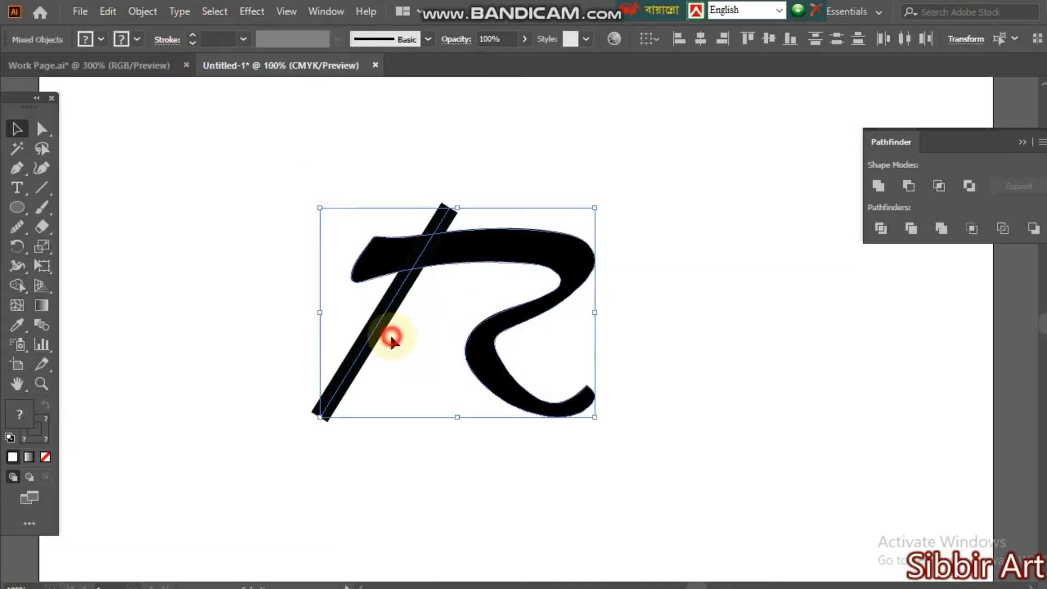
click(391, 337)
drag(283, 349, 407, 400)
click(142, 13)
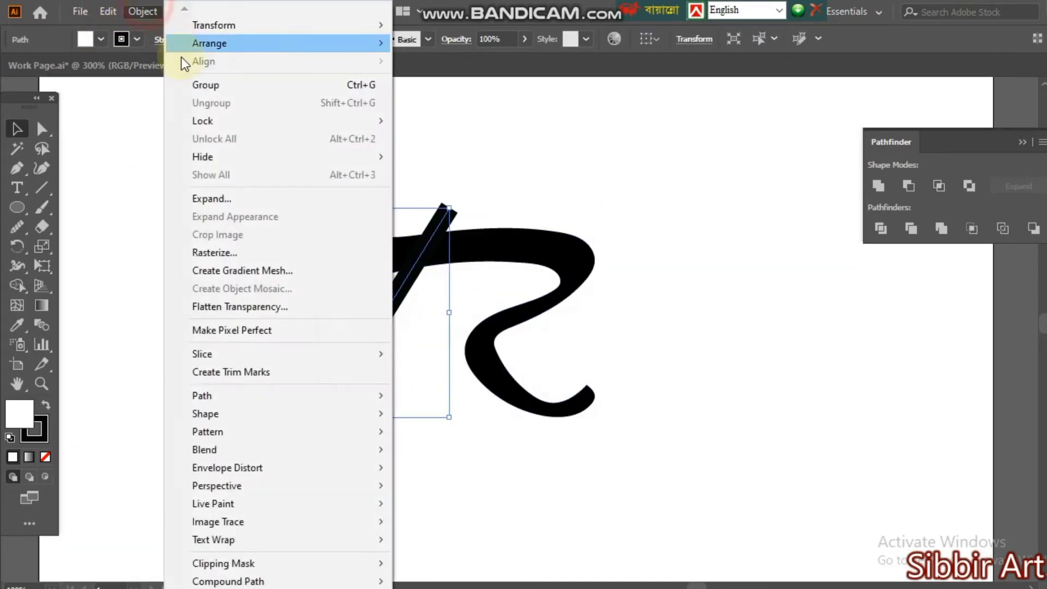
click(239, 199)
click(494, 246)
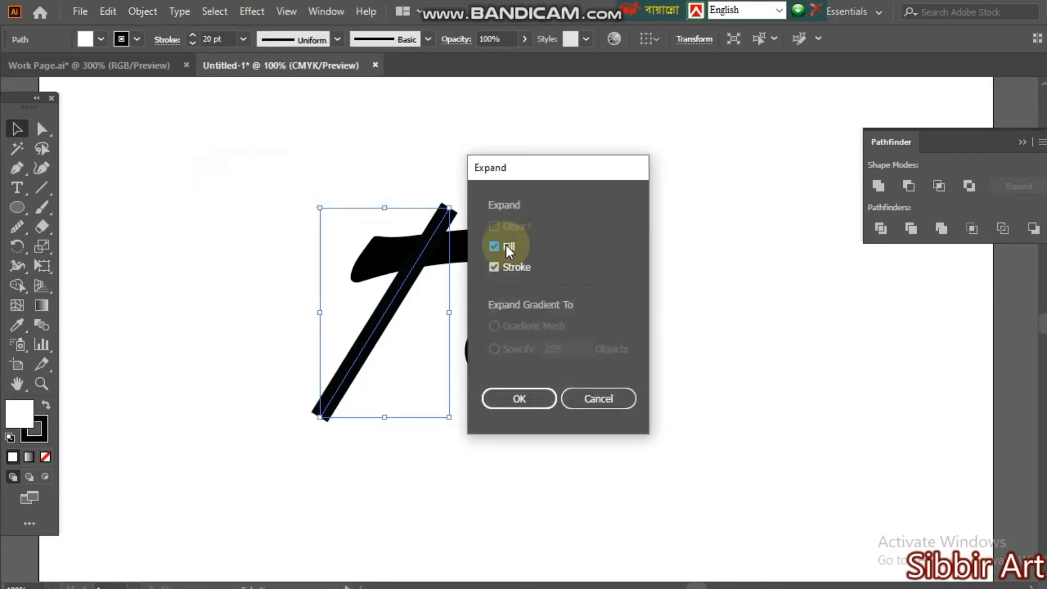
click(524, 398)
Trim off the part of the diagonal stem that projects above the top bar
drag(280, 182, 626, 409)
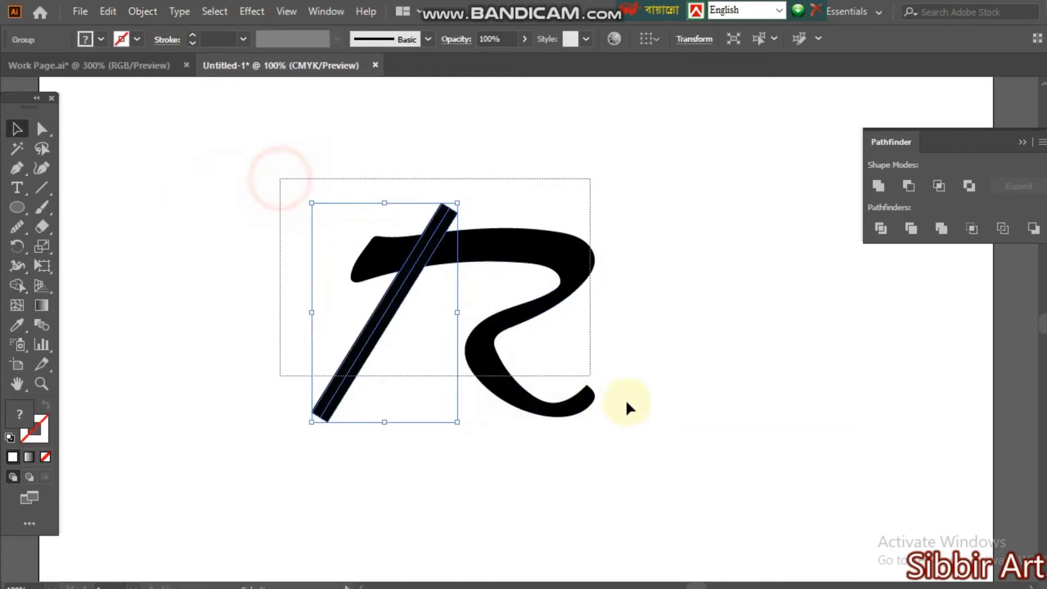
click(658, 444)
drag(355, 169, 538, 362)
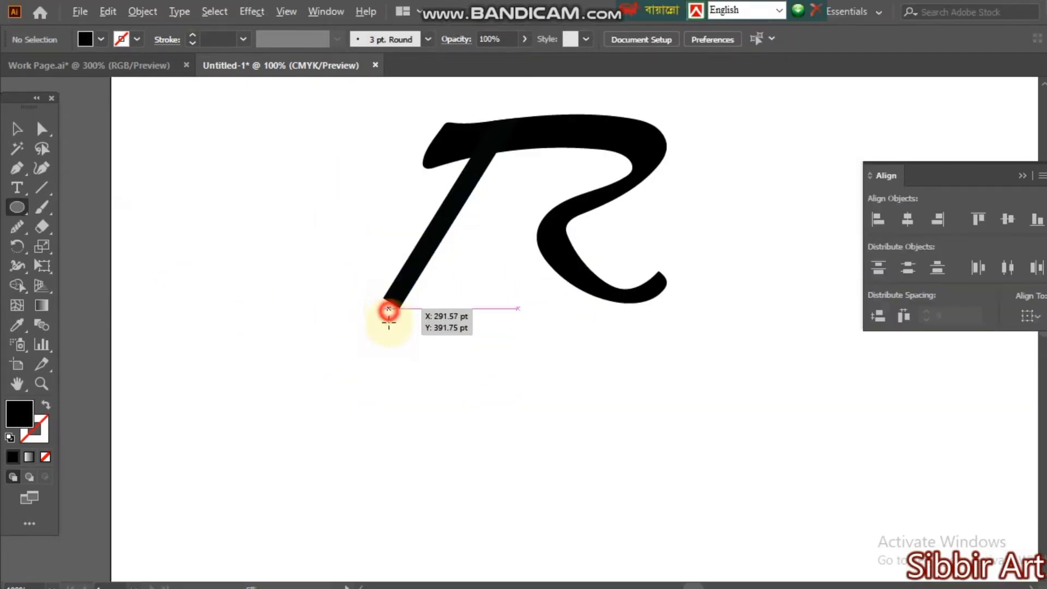
Draw a circle about 149 pt wide centred on the stem's lower end, with no fill and a black stroke
drag(389, 310, 396, 379)
click(16, 129)
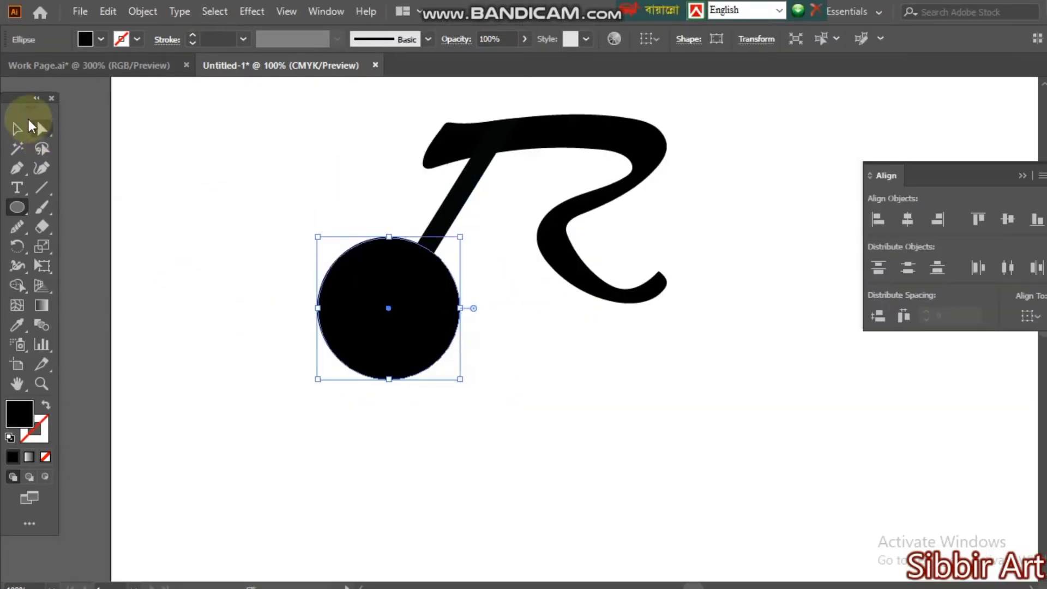
click(349, 314)
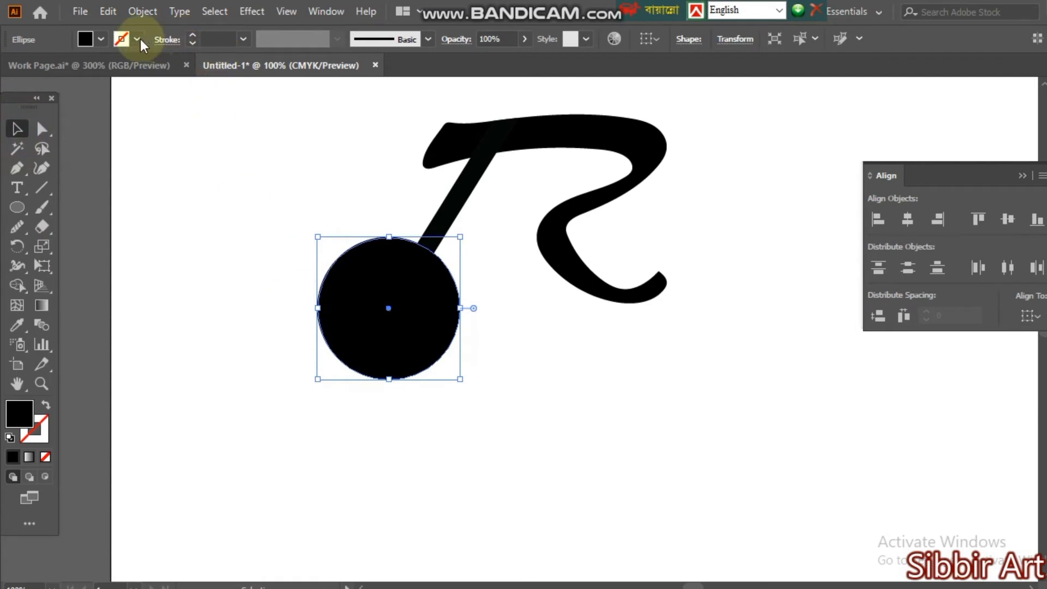
click(46, 405)
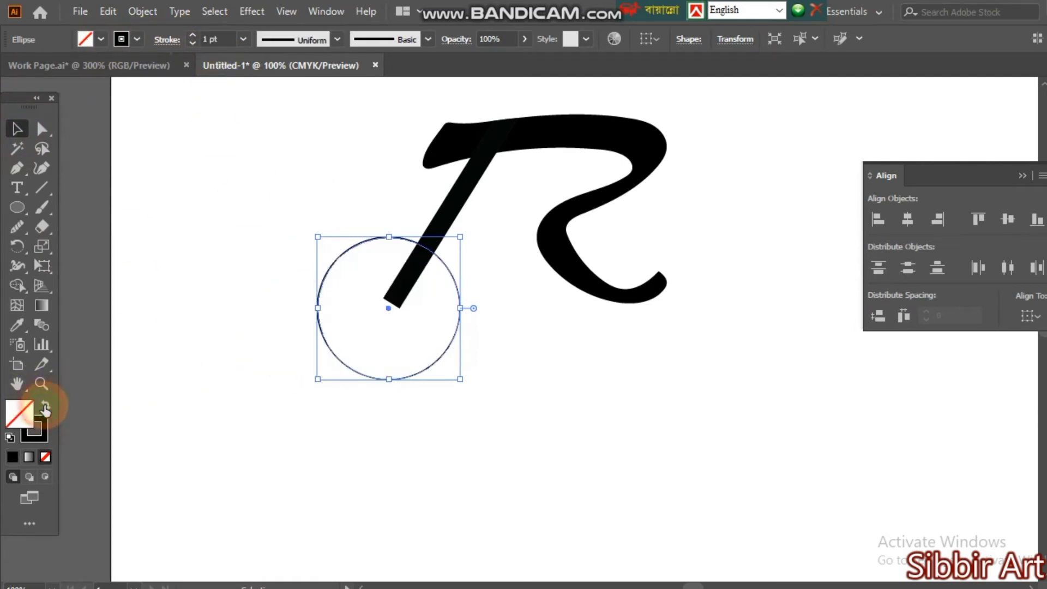
Set the circle's stroke to 15 pt and arrange it and a copy as wheels around the lower ends of the stem and the curved leg
click(192, 35)
click(192, 35)
click(192, 35)
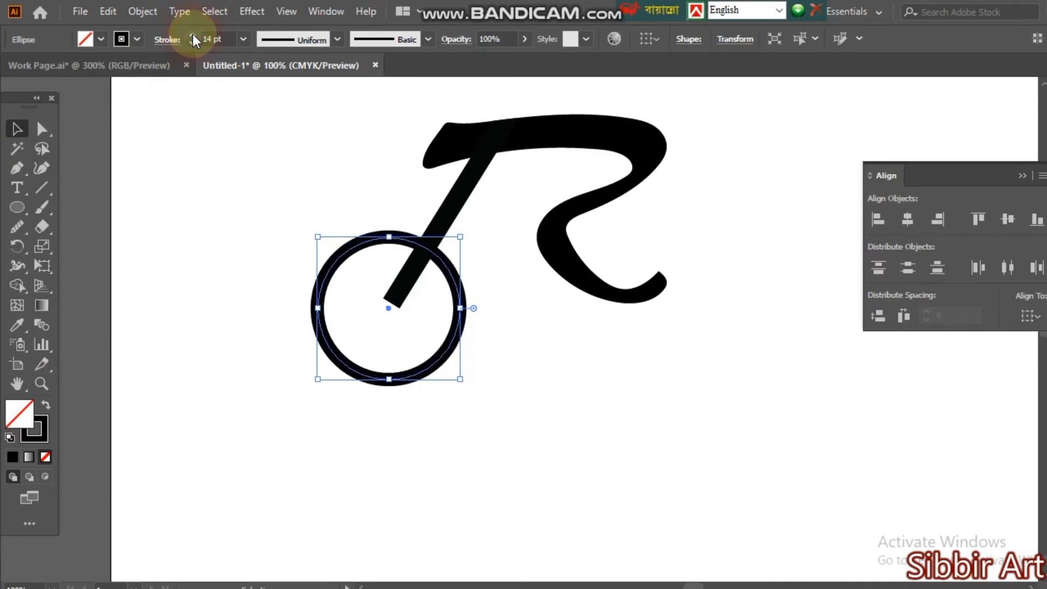
click(192, 34)
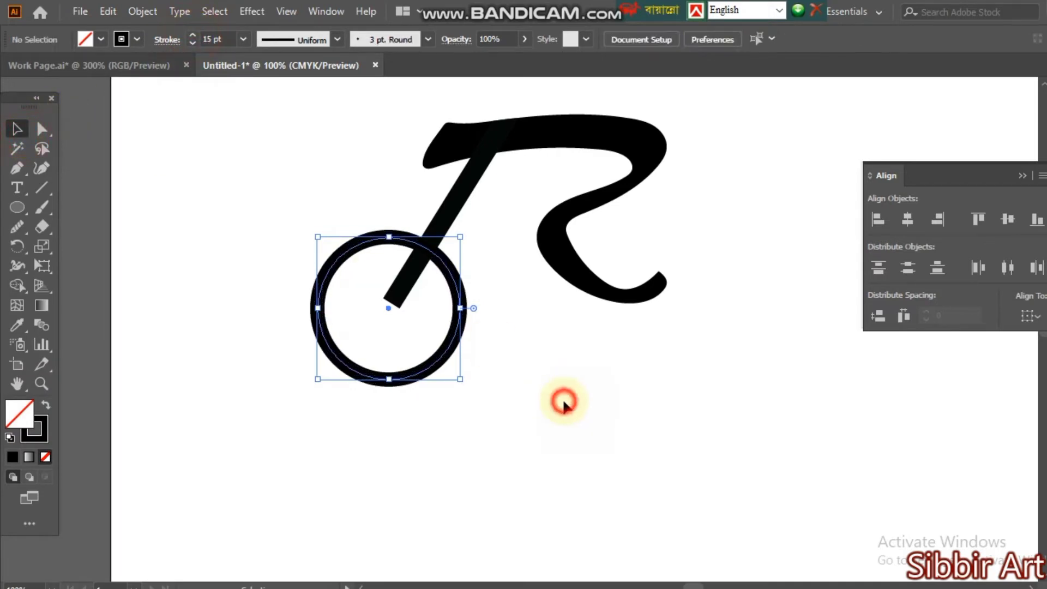
drag(563, 400, 733, 338)
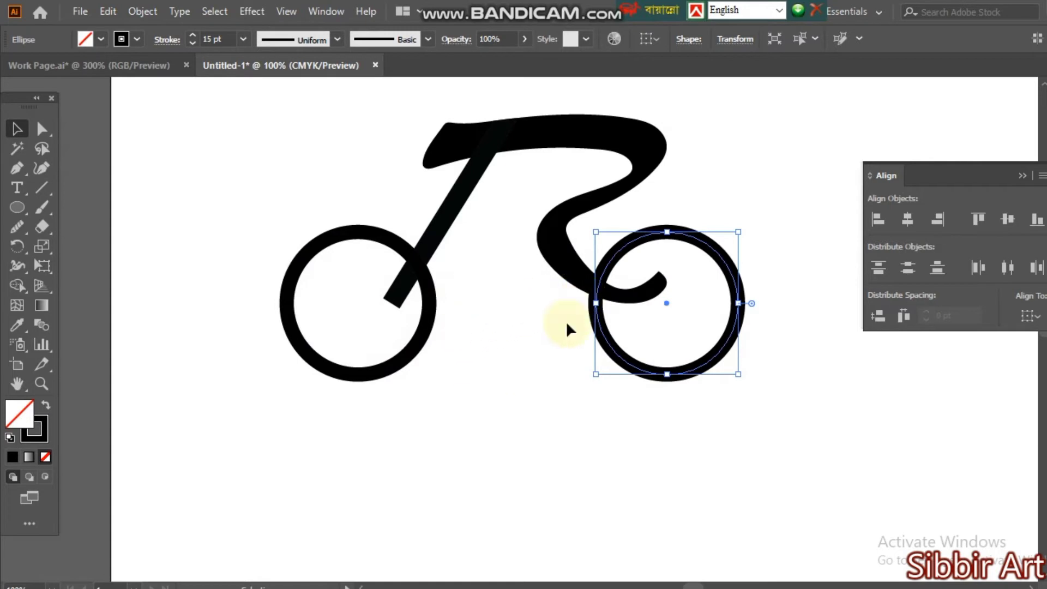
Expand the strokes of both wheel circles into shapes
shift+click(304, 270)
click(143, 11)
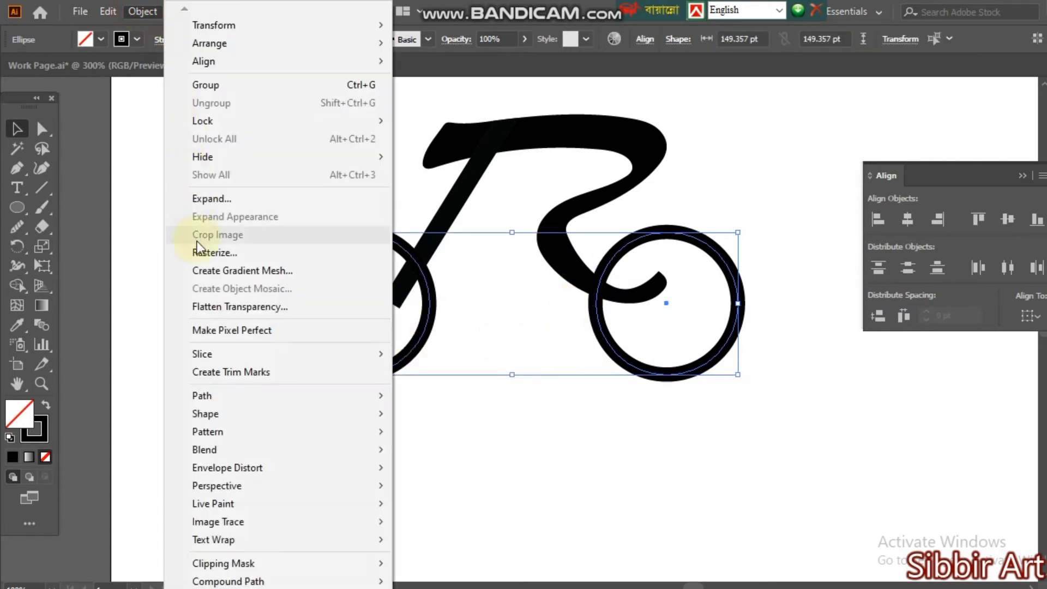
click(220, 198)
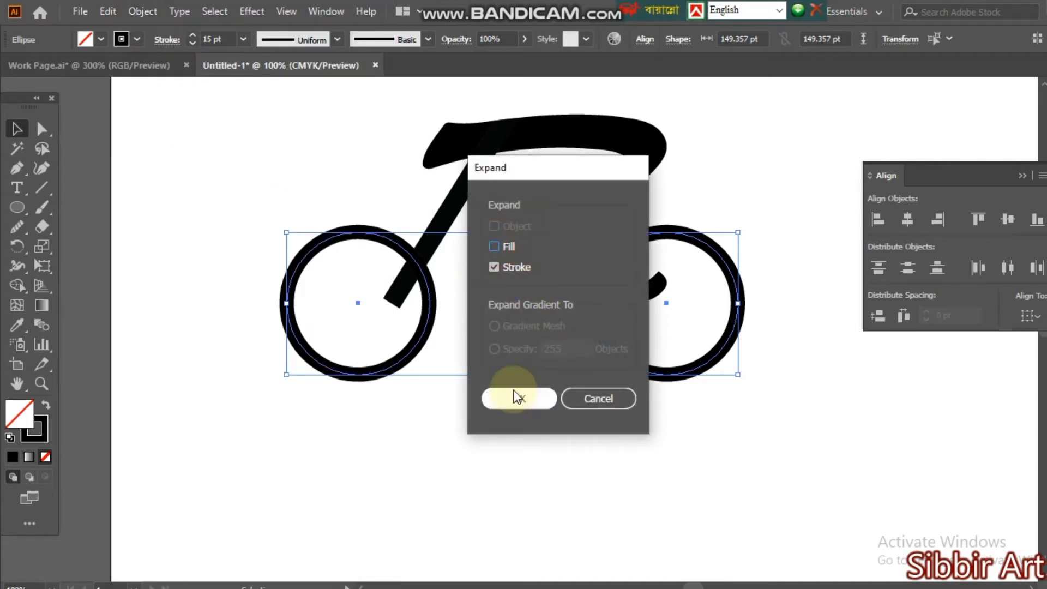
click(514, 392)
click(514, 427)
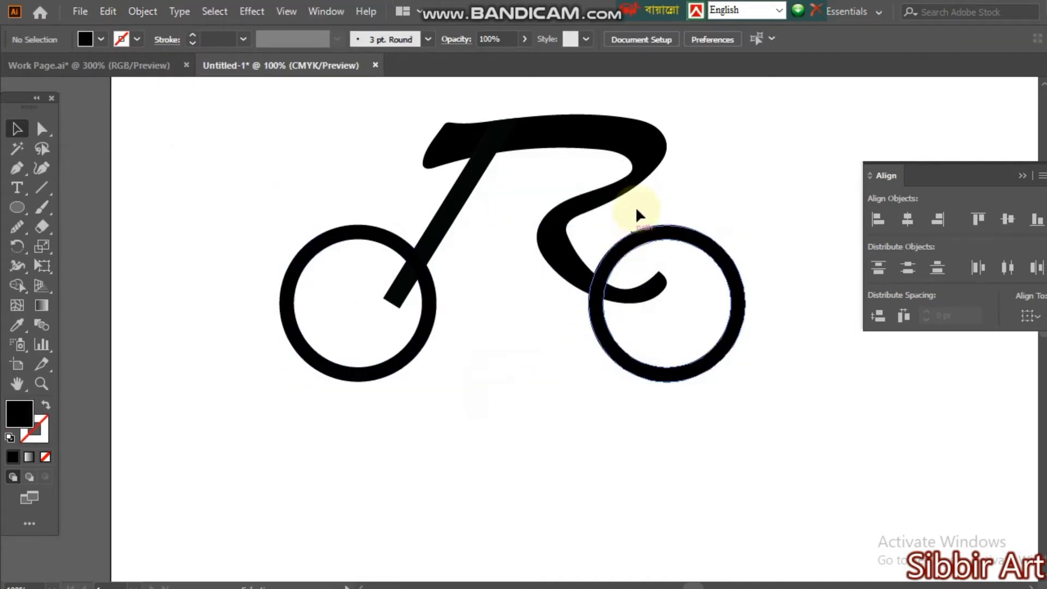
Create a 5 pt offset path with miter joins around the curved R shape
click(649, 159)
click(142, 11)
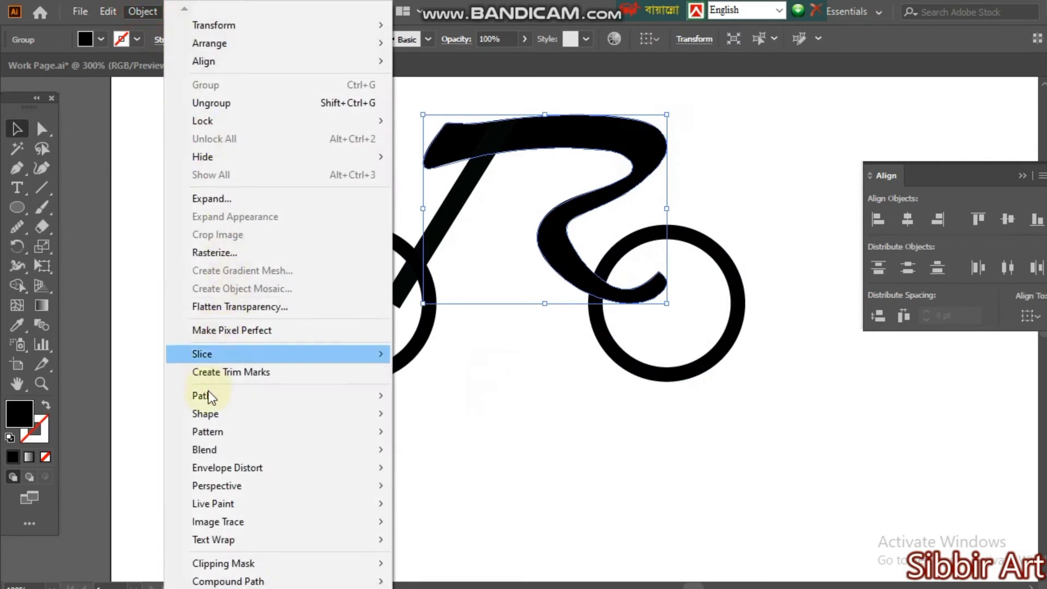
mouse_move(305, 397)
click(434, 441)
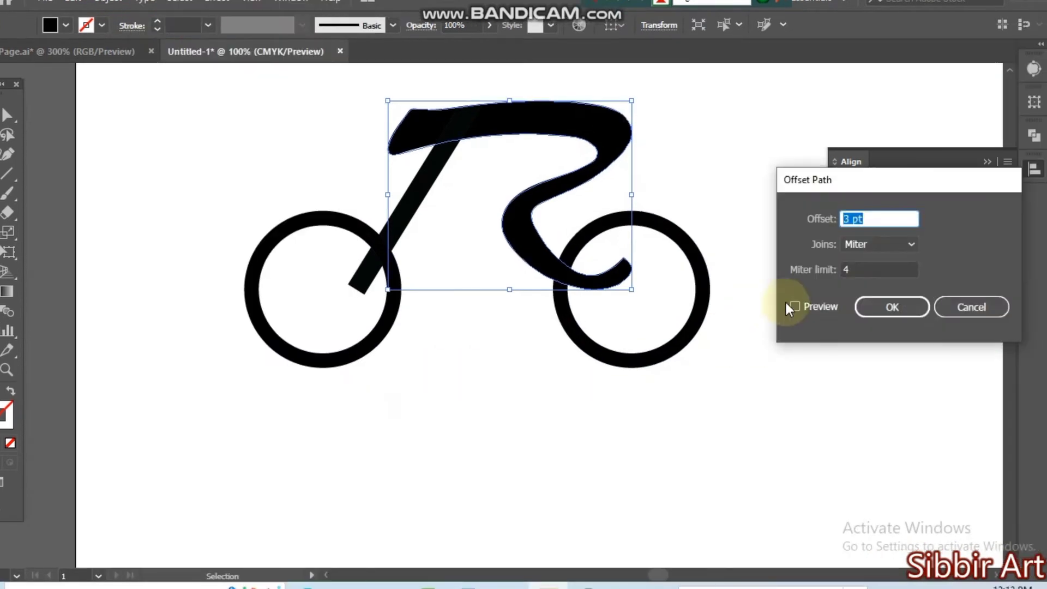
click(789, 305)
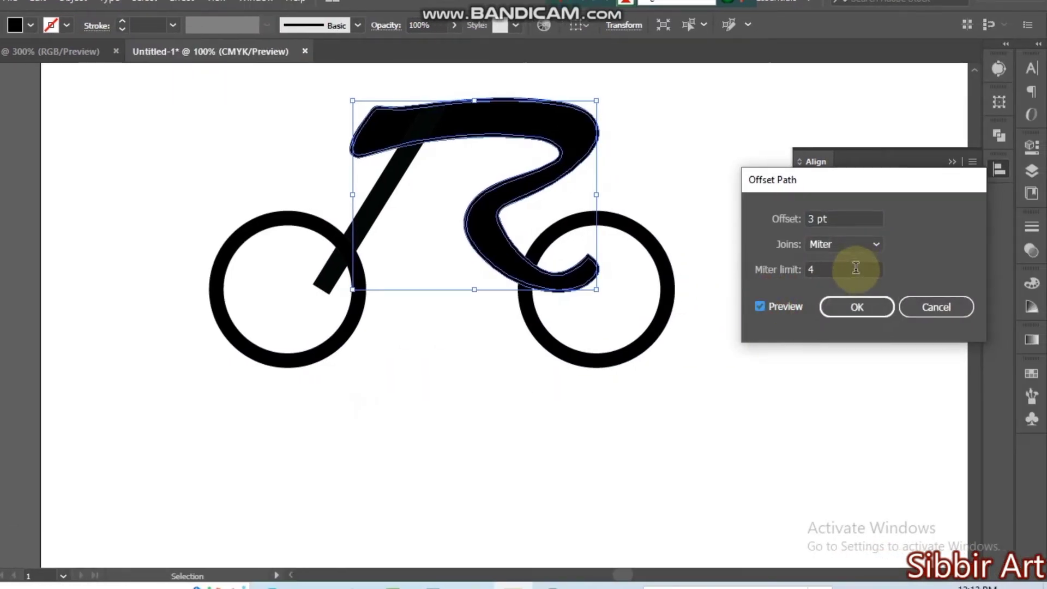
click(845, 218)
key(Up)
key(Up)
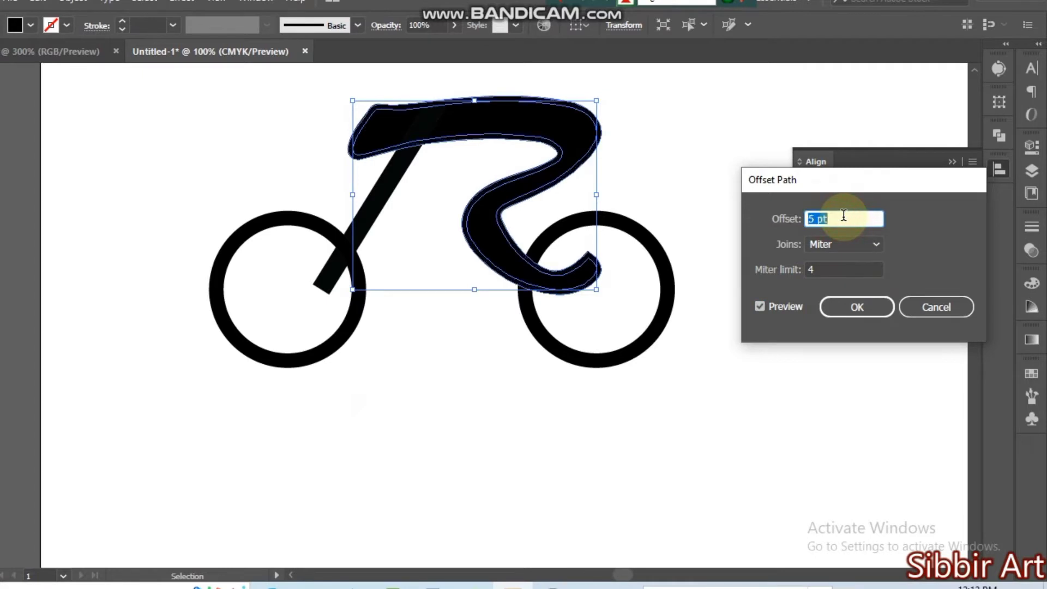
click(856, 307)
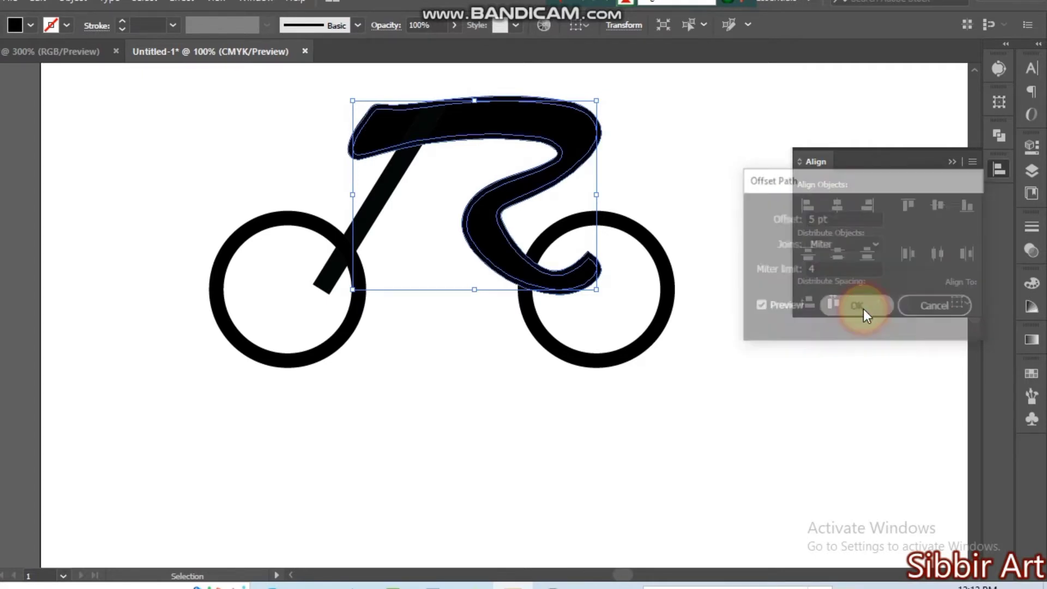
Cut a gap in the right wheel around the curved leg with the Shape Builder tool and remove the offset shape
shift+click(670, 288)
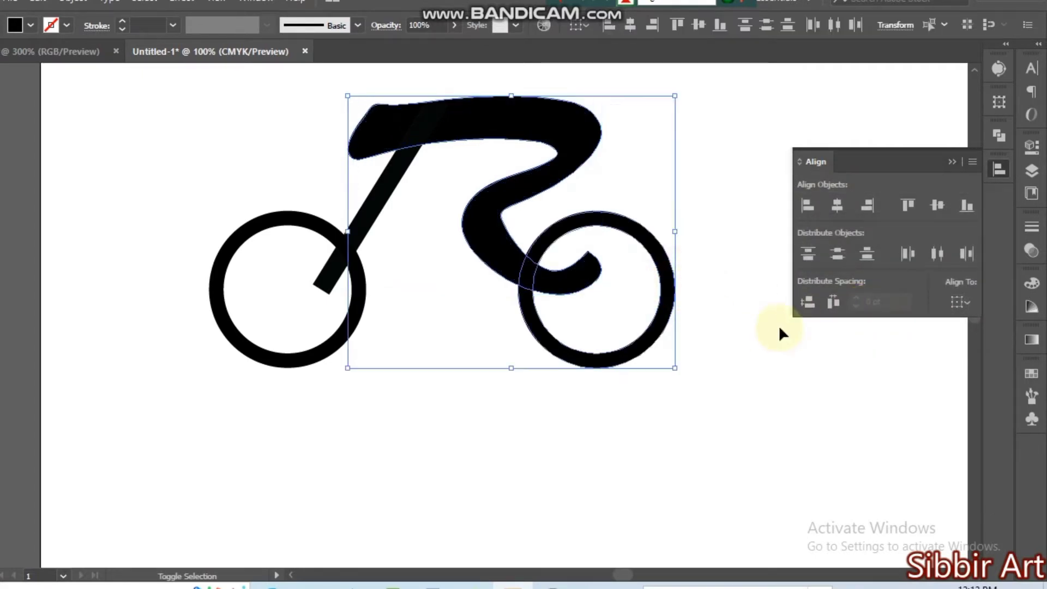
shift+click(312, 364)
click(17, 271)
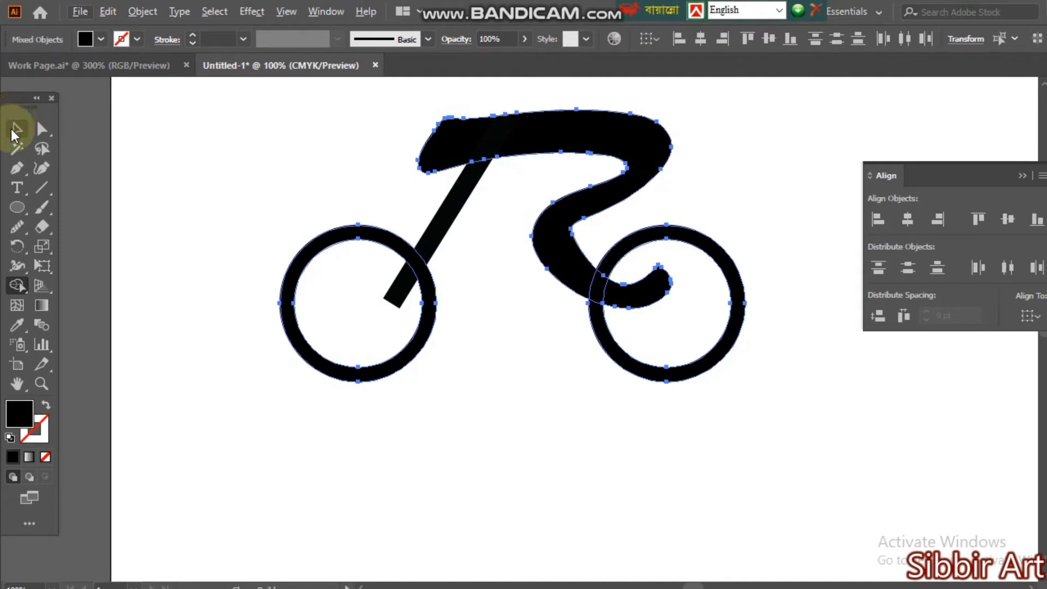
mouse_move(626, 297)
mouse_down()
mouse_move(580, 280)
mouse_move(589, 305)
mouse_up()
click(17, 128)
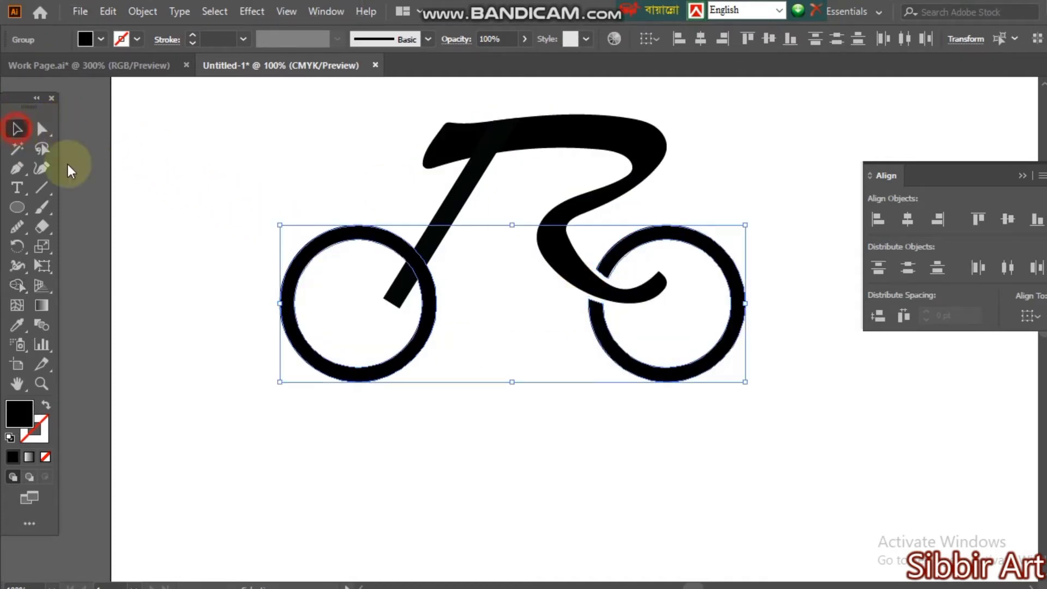
click(559, 387)
Expand the diagonal stem into plain shapes
click(463, 206)
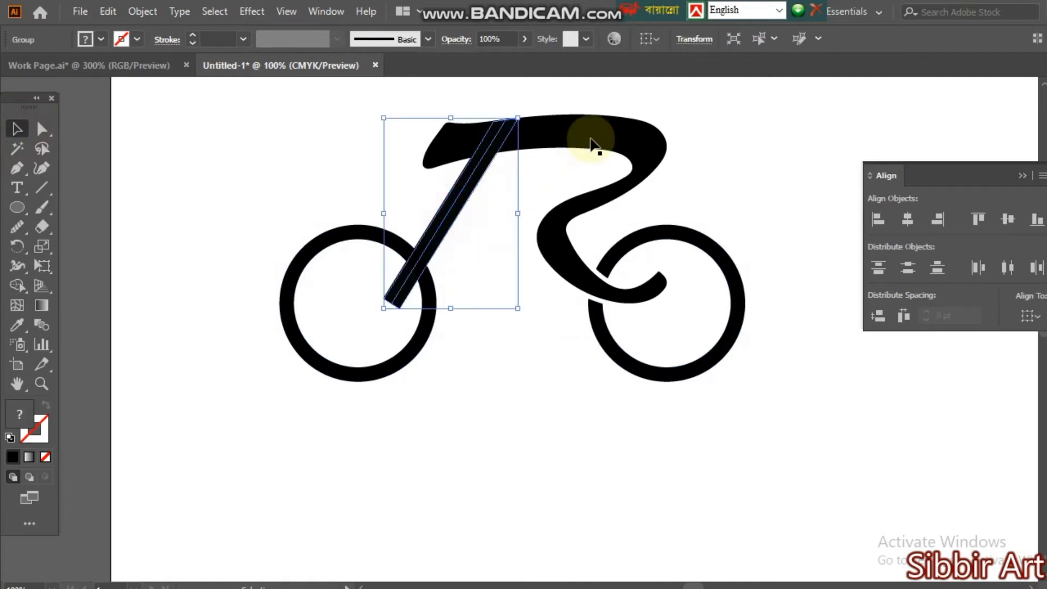
shift+click(596, 146)
click(169, 206)
click(463, 187)
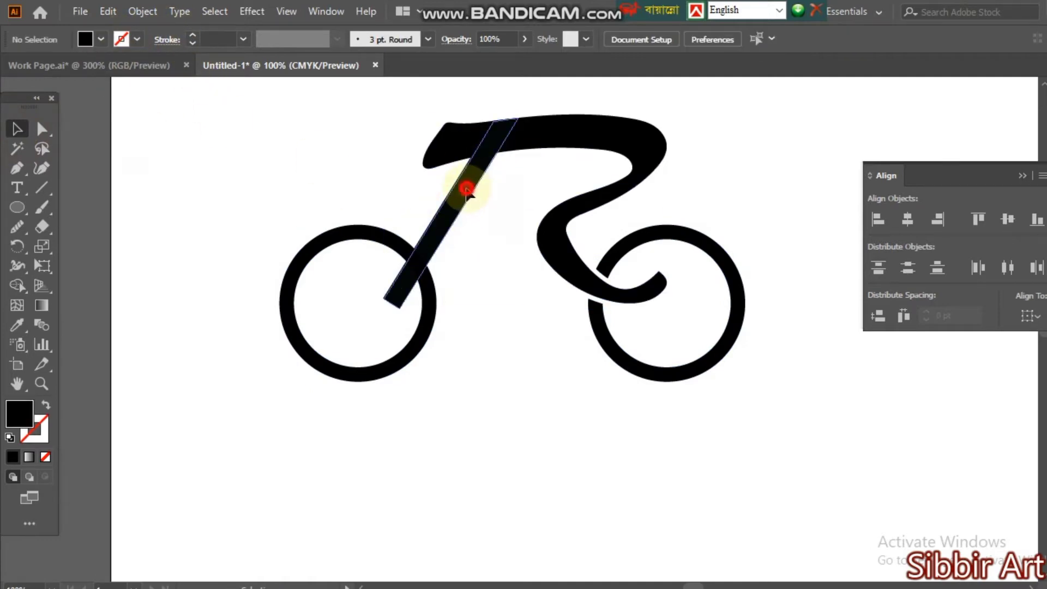
click(143, 11)
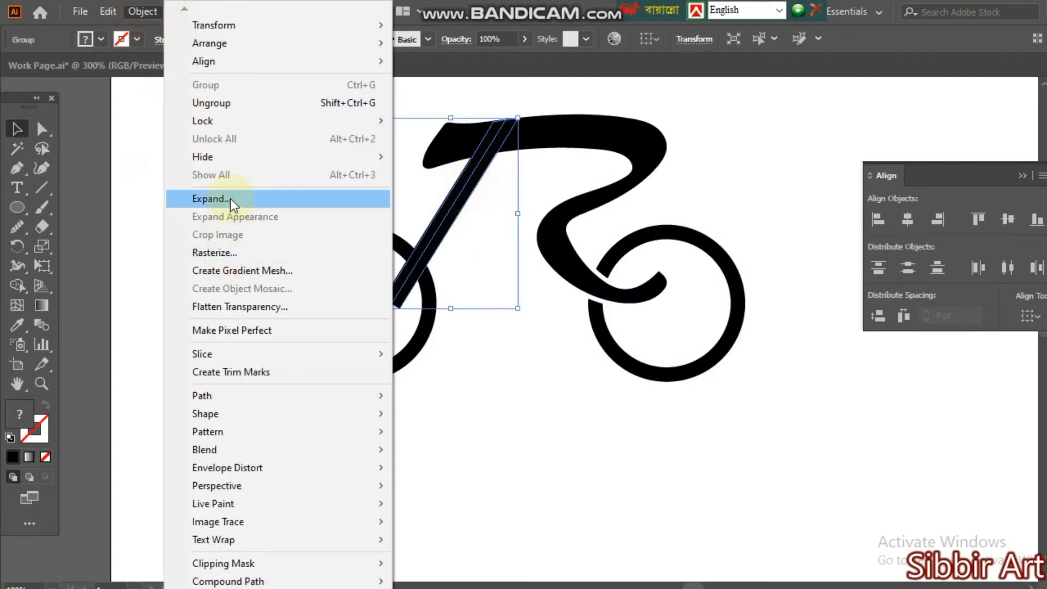
click(230, 198)
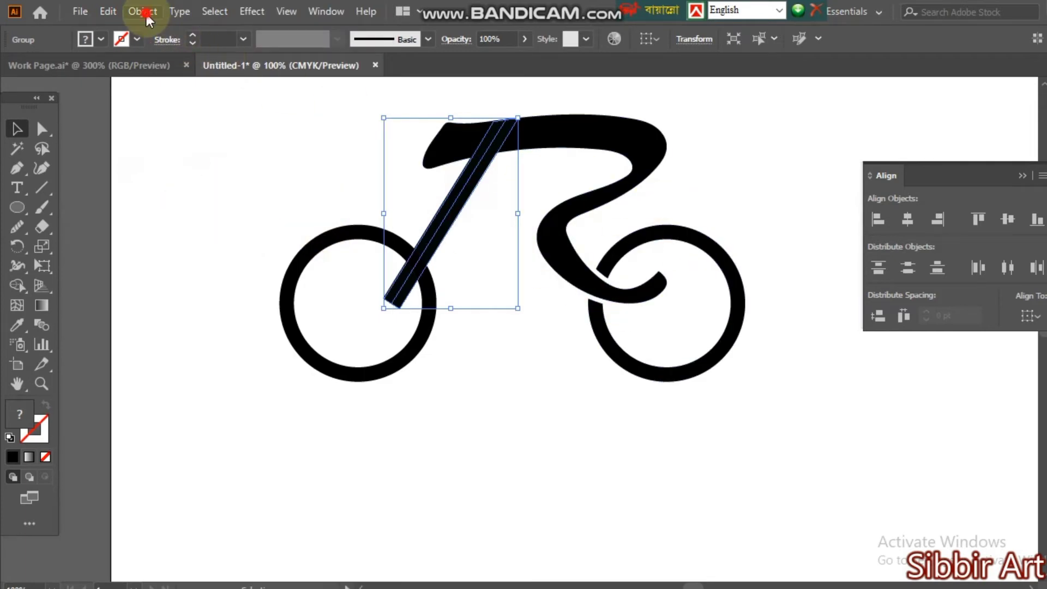
click(143, 11)
click(210, 201)
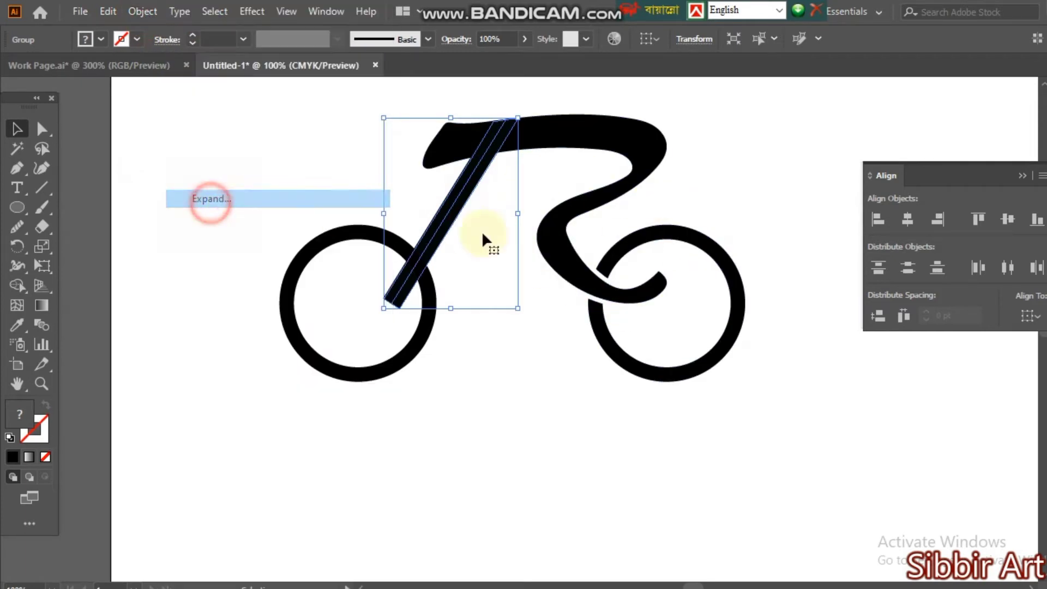
click(613, 382)
Ungroup the expanded diagonal stem
click(436, 234)
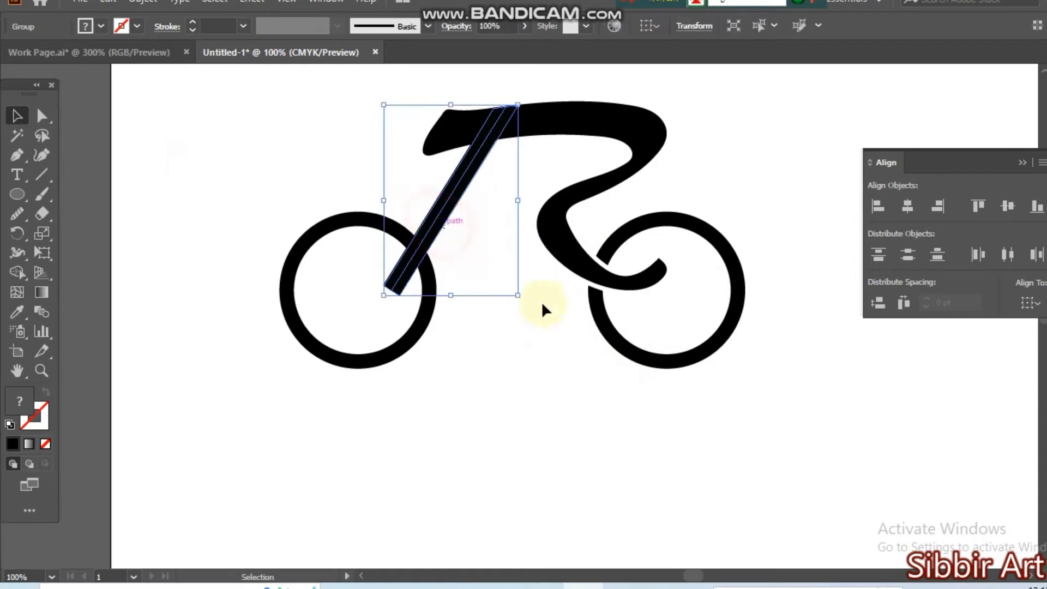
right_click(173, 154)
click(223, 290)
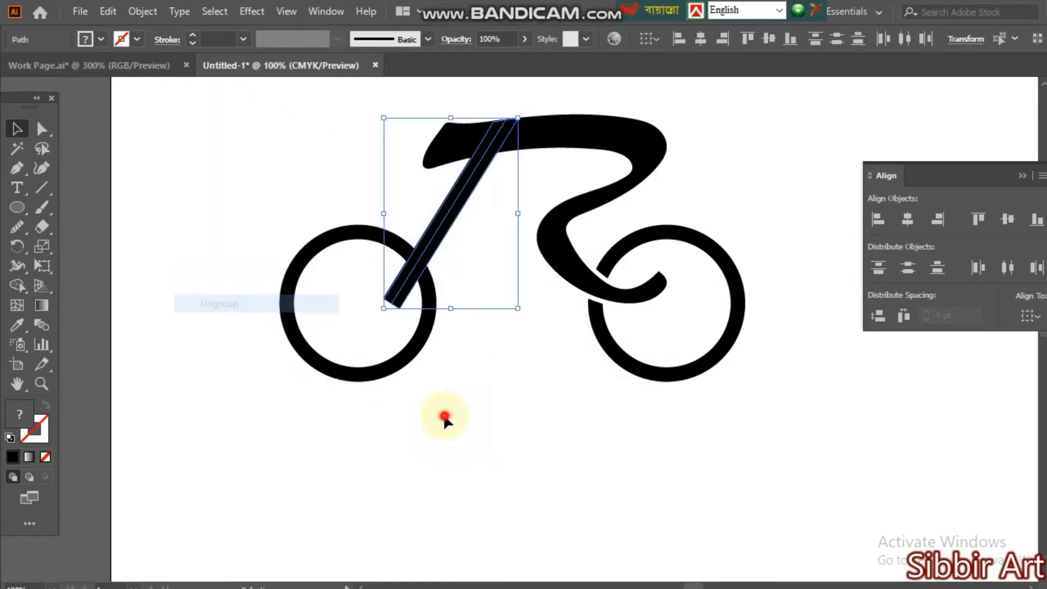
click(445, 420)
Create an offset path around the diagonal stem's outline
click(451, 229)
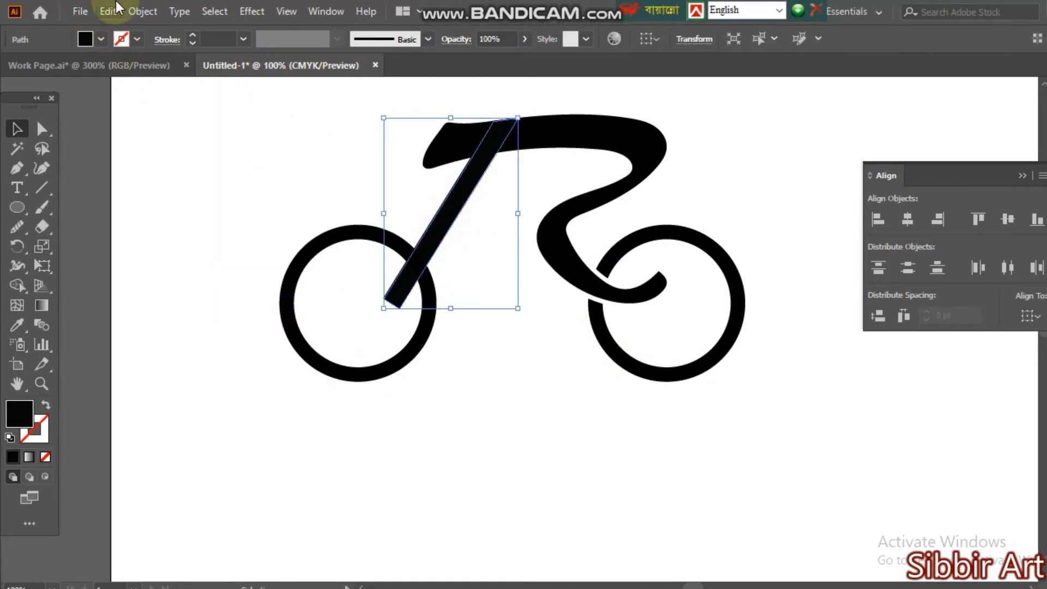
click(143, 11)
mouse_move(219, 395)
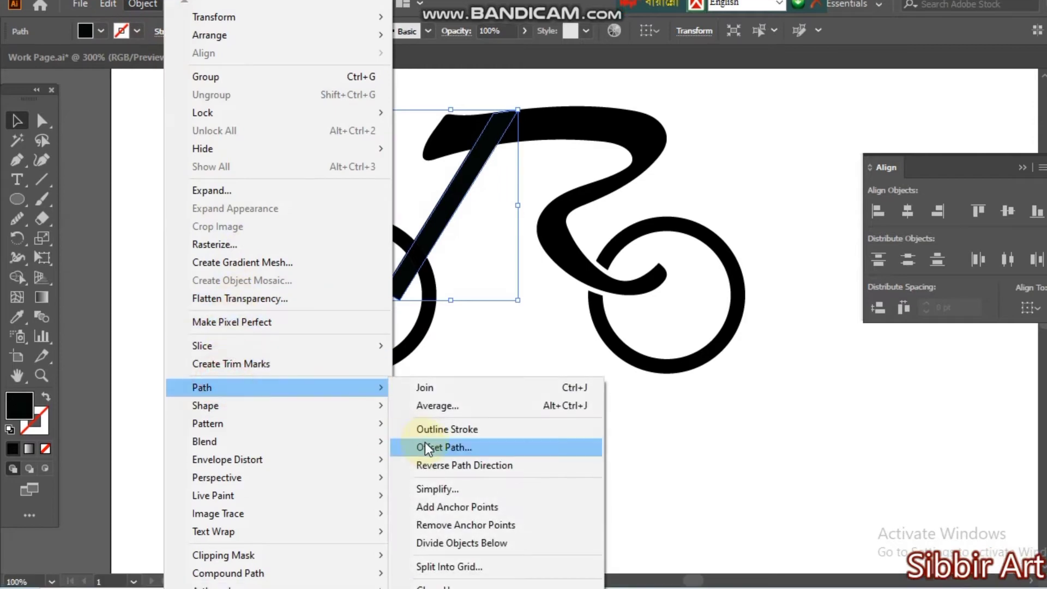
click(424, 448)
click(941, 315)
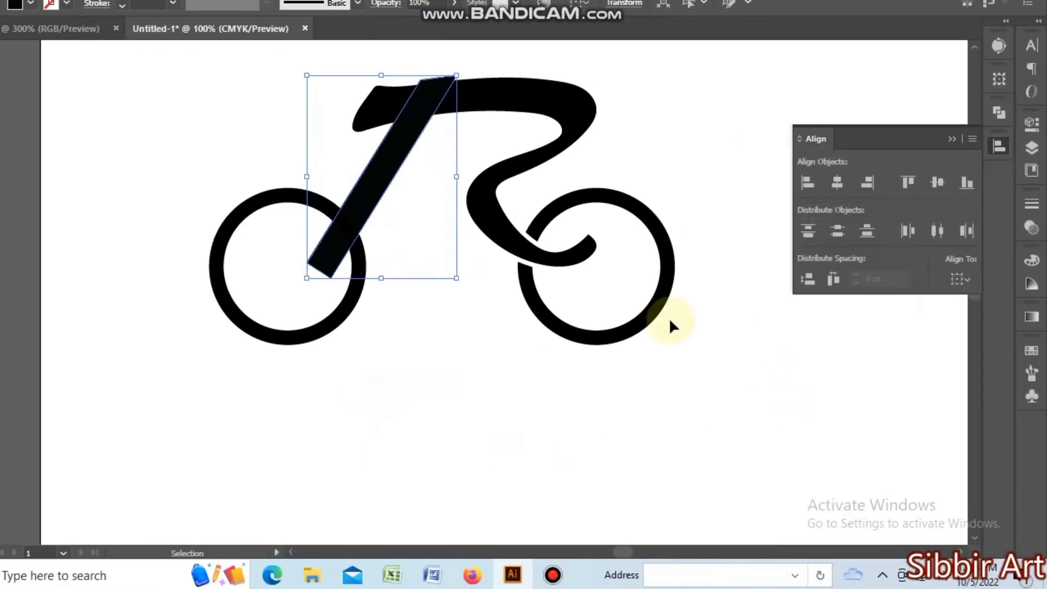
Cut a gap in the left wheel around the diagonal stem with the Shape Builder tool, removing the offset shape
shift+click(329, 322)
click(17, 248)
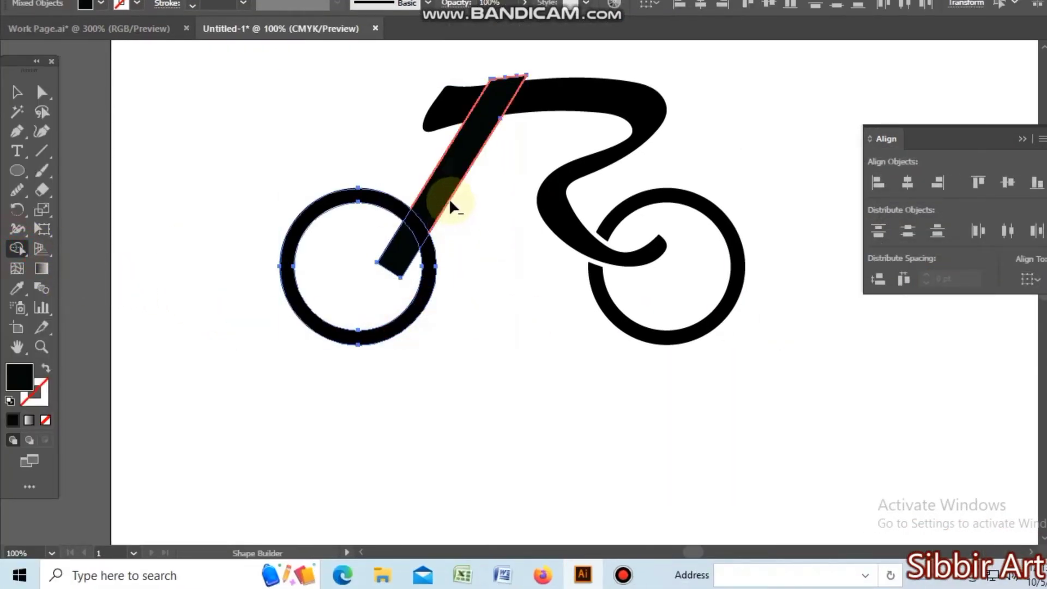
click(427, 206)
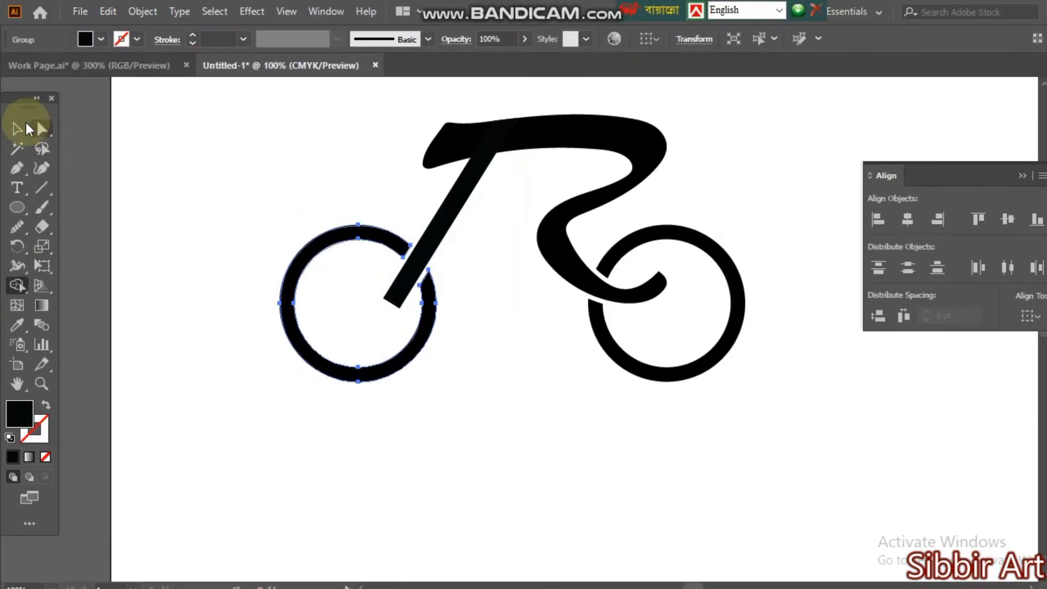
click(17, 129)
click(579, 440)
Move the whole bicycle drawing lower on the artboard
key(ctrl+minus)
key(ctrl+minus)
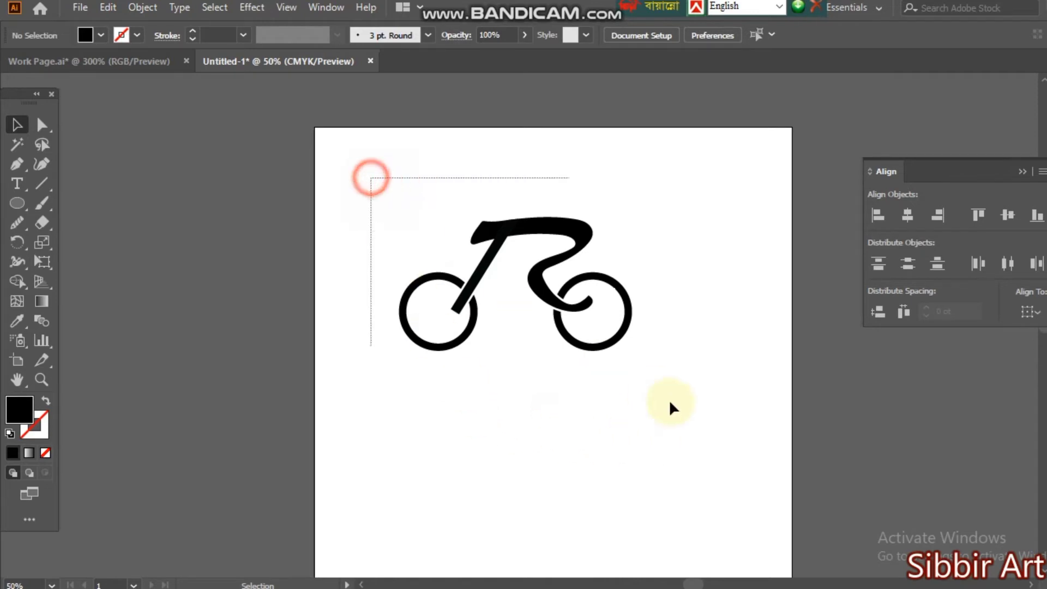
drag(669, 399, 668, 398)
drag(577, 224, 645, 411)
click(615, 540)
Unite the diagonal stem and the curved R into one shape with Pathfinder
drag(500, 248, 584, 340)
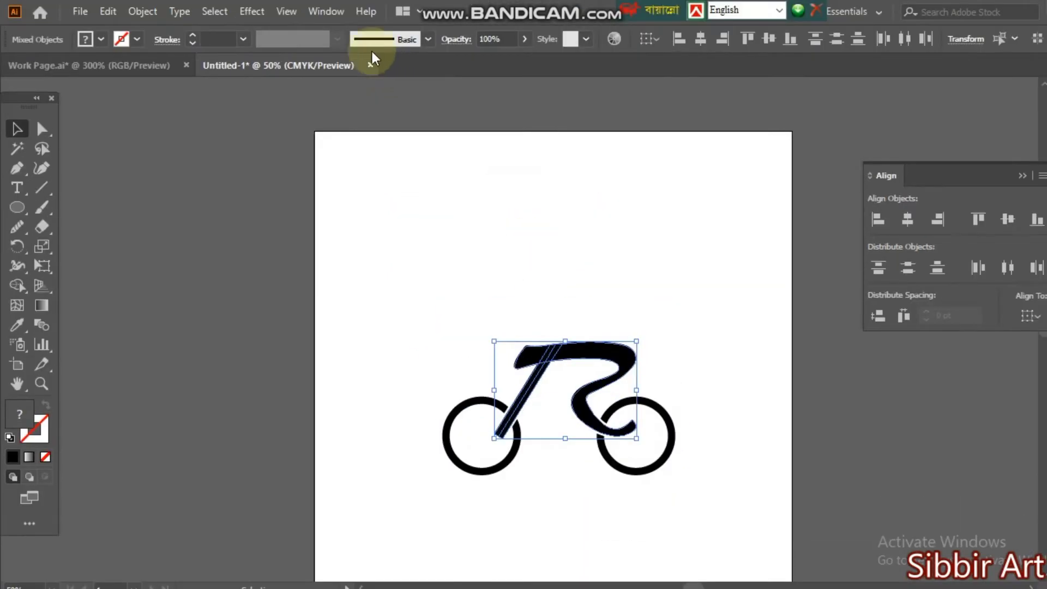
click(1023, 176)
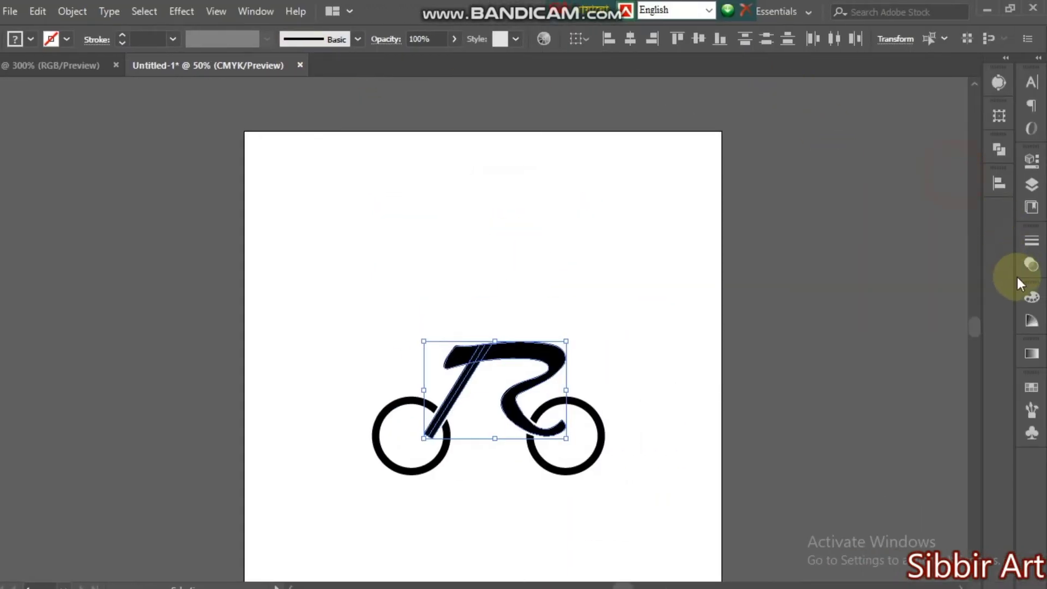
click(999, 149)
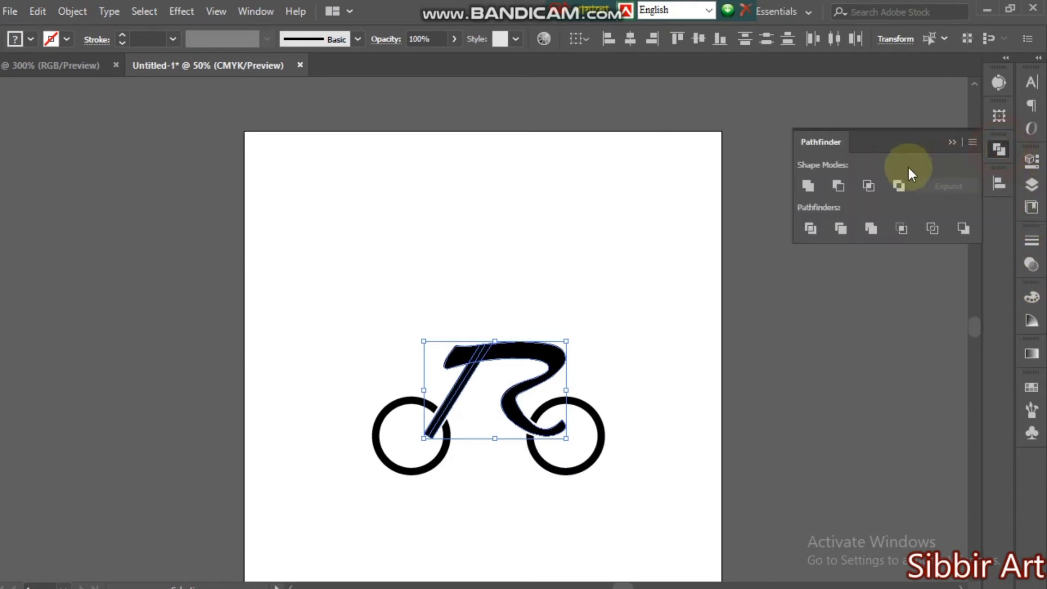
click(811, 186)
click(514, 290)
ctrl+click(514, 381)
click(440, 484)
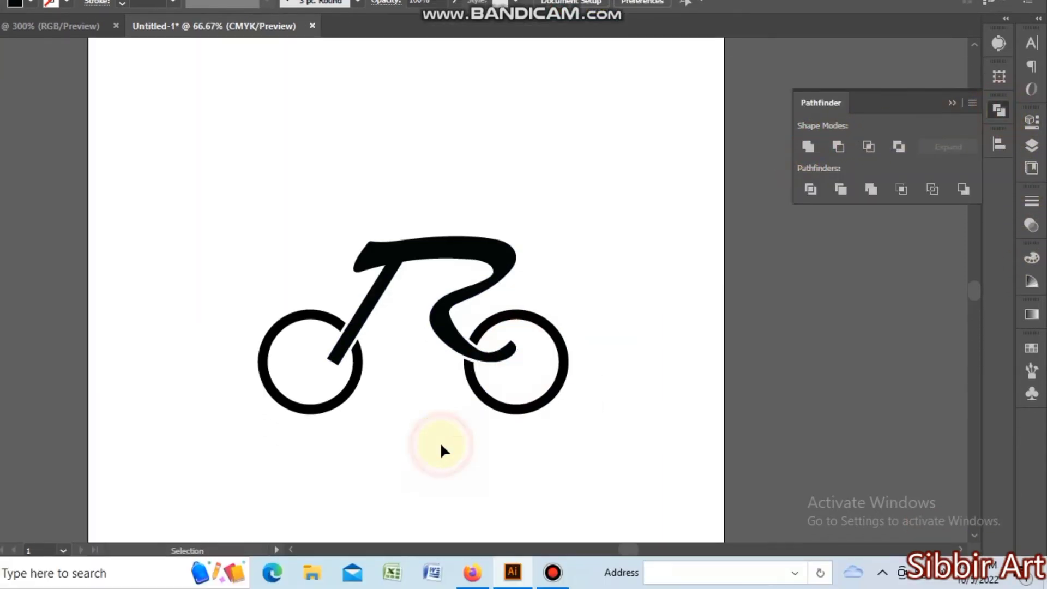
Draw a handlebar-like path above the front of the R with the Pen tool: a short horizontal segment running into an arch
key(ctrl+minus)
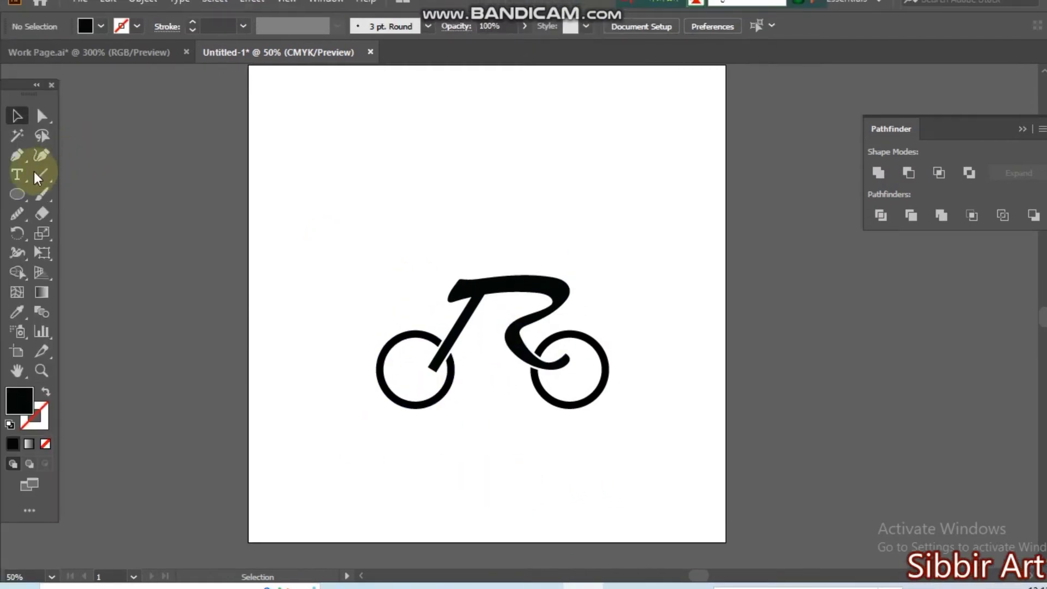
click(18, 159)
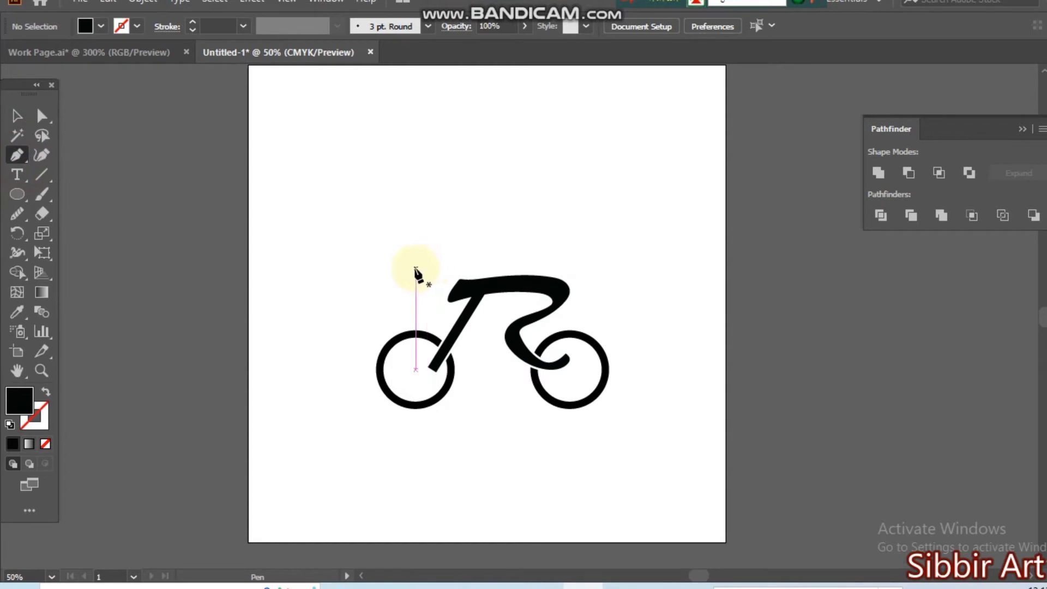
click(416, 268)
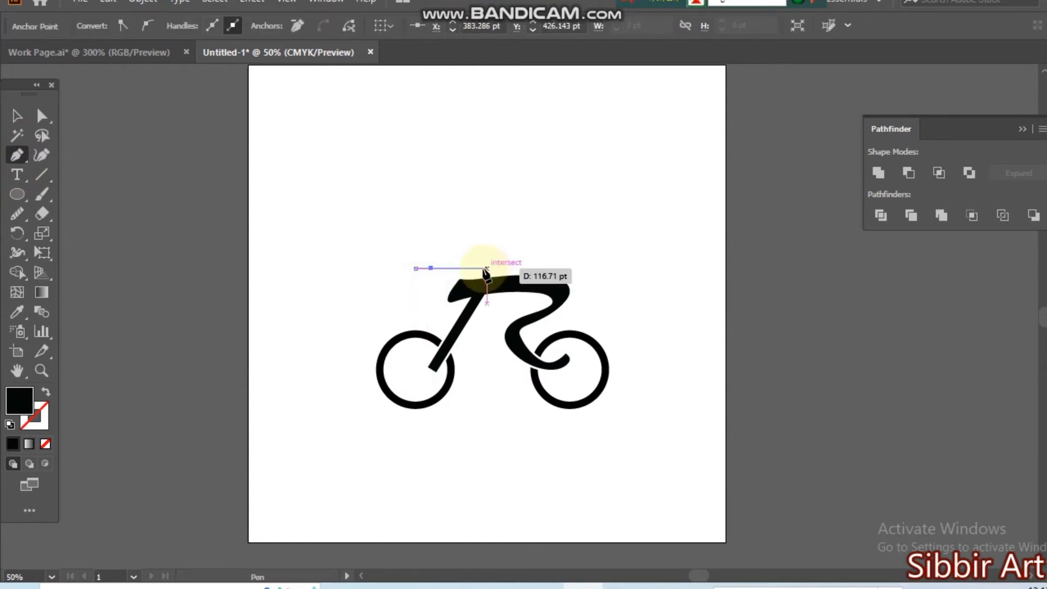
drag(482, 268, 502, 304)
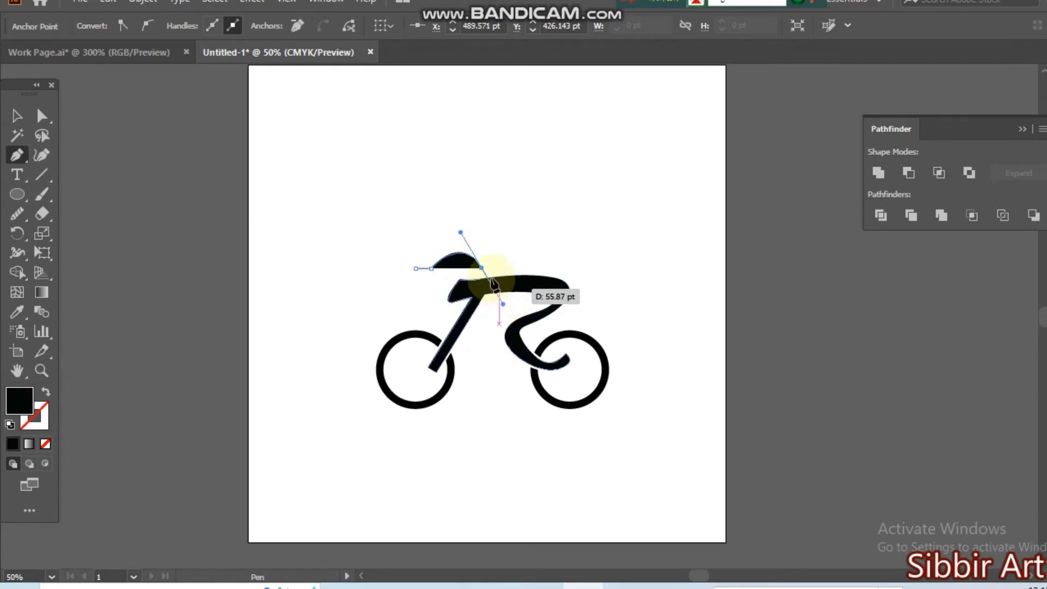
click(17, 116)
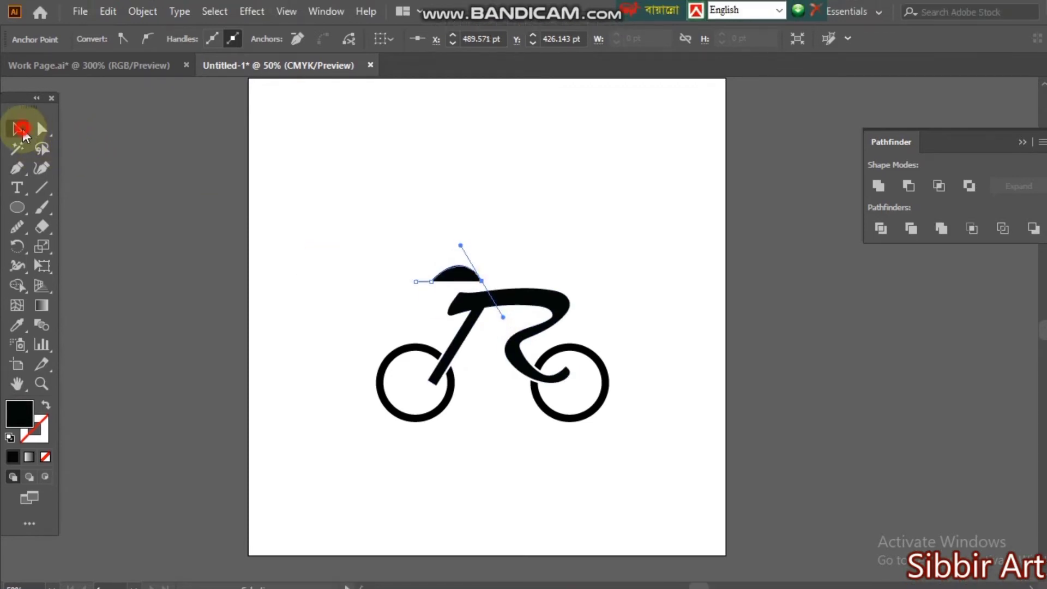
click(405, 150)
Swap the arched path's fill for a black stroke and set the stroke weight to 15 pt
click(456, 265)
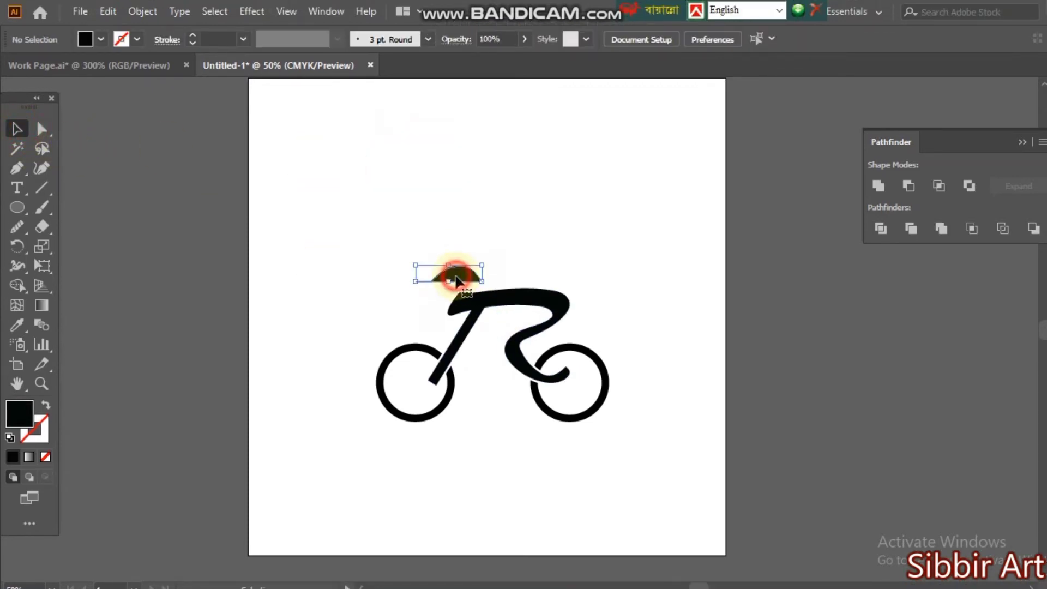
click(46, 404)
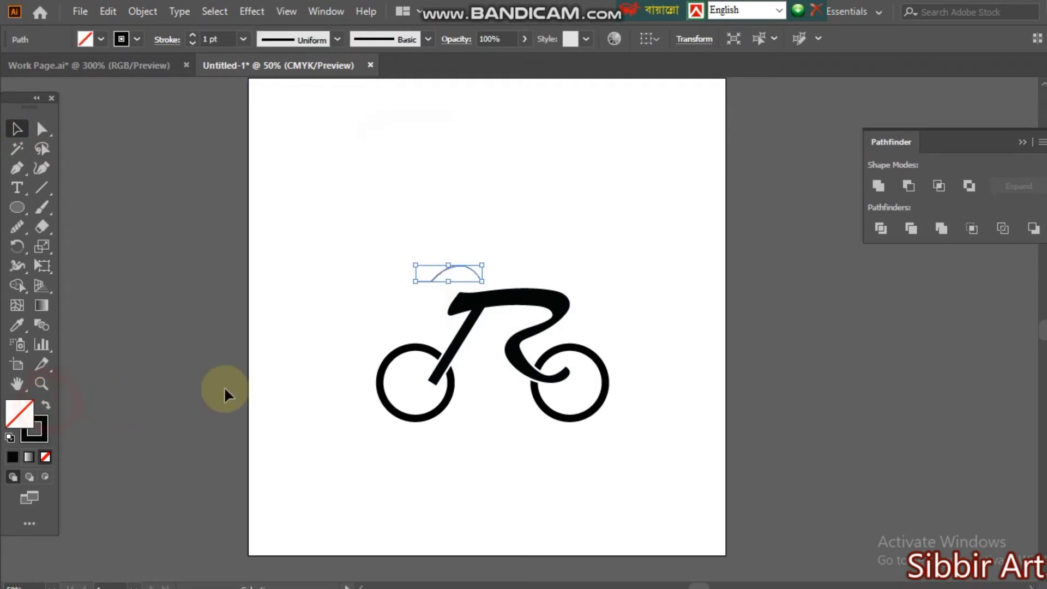
click(194, 34)
click(194, 33)
click(195, 34)
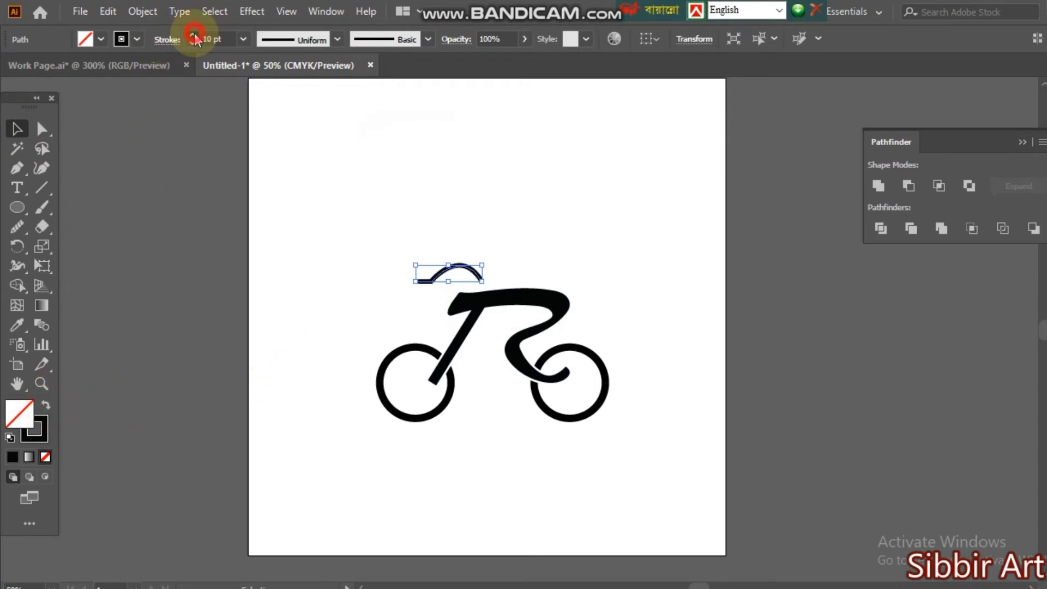
click(194, 34)
click(194, 34)
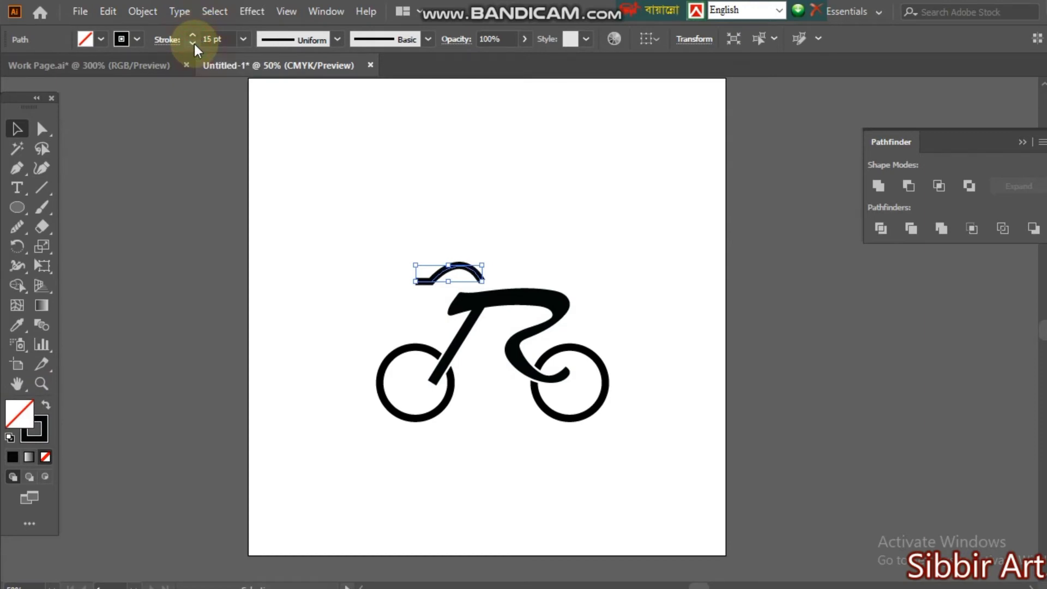
click(435, 289)
Shift the arched path slightly right, keeping it above the front of the R frame
key(ctrl+plus)
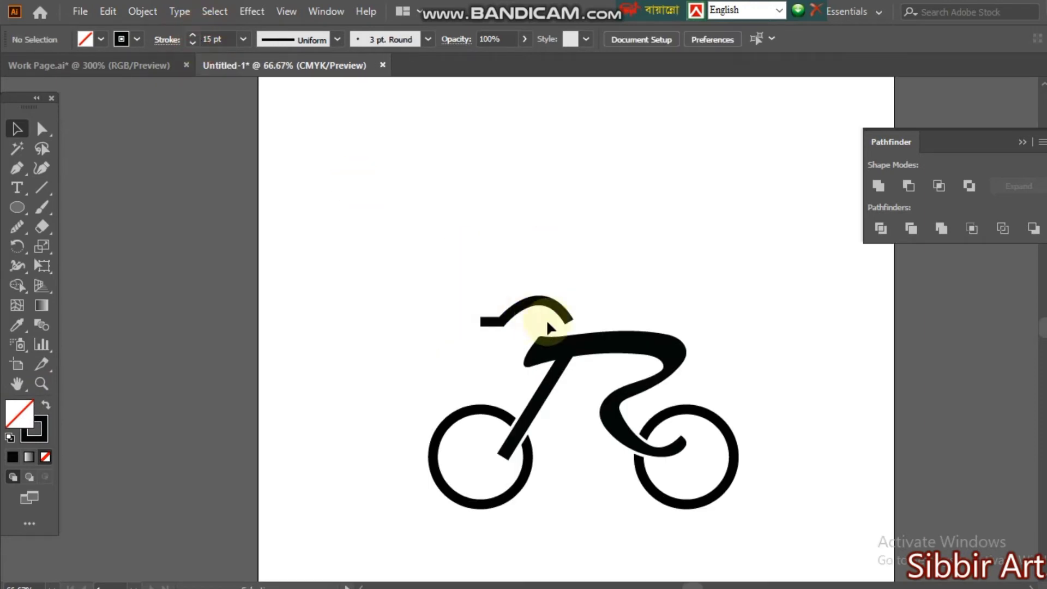
click(552, 305)
drag(536, 304, 567, 305)
click(604, 316)
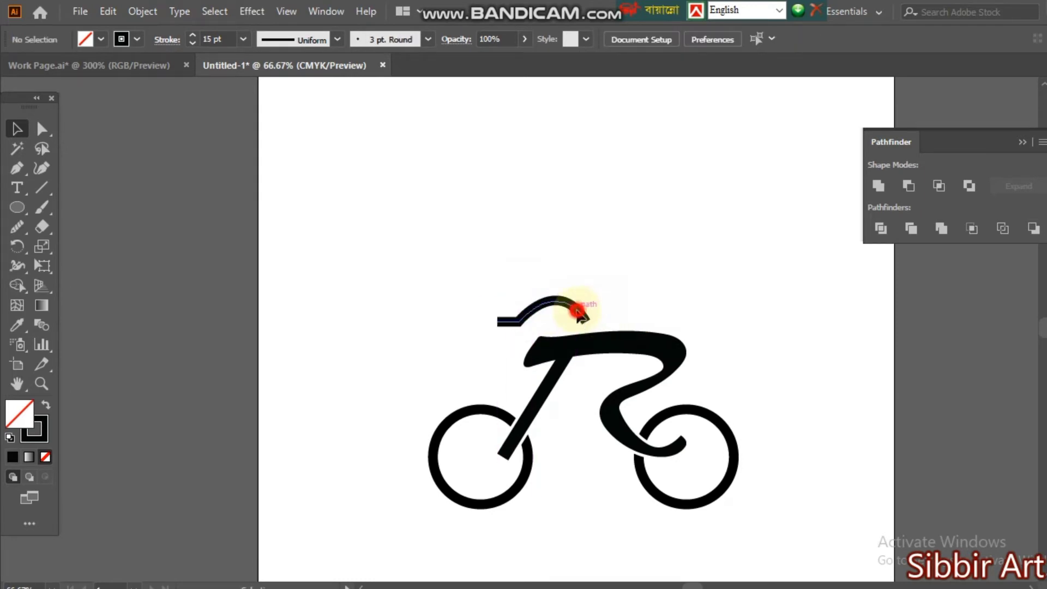
Expand the arched path's stroke into a filled shape
click(578, 312)
click(142, 11)
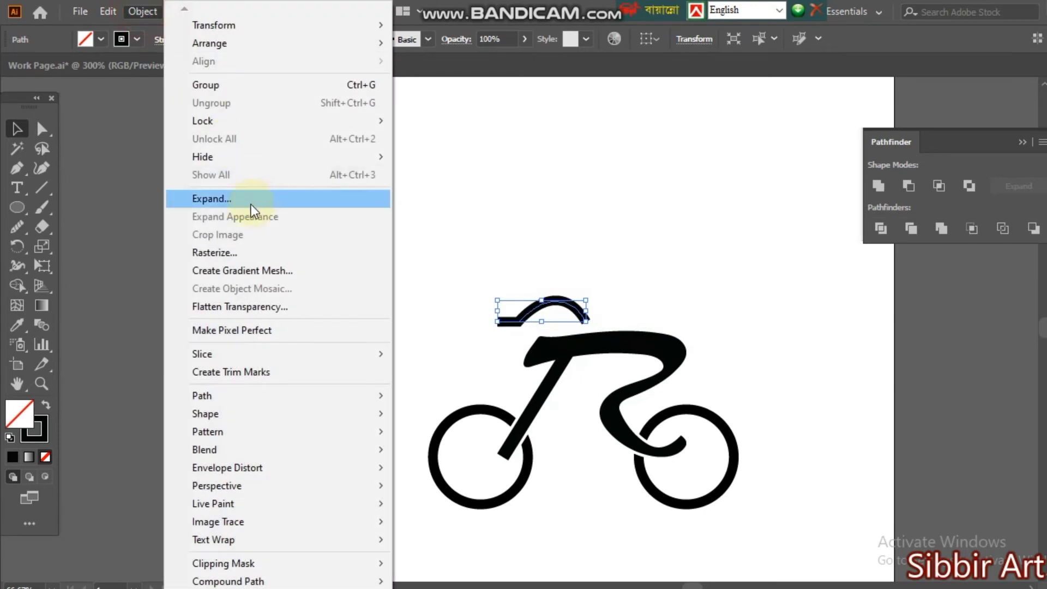
click(252, 200)
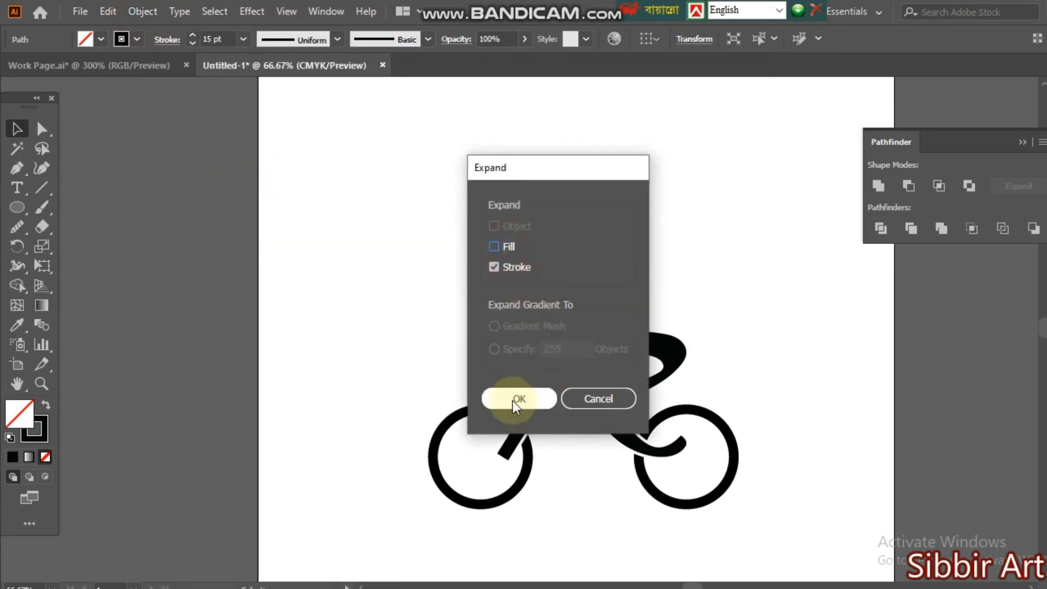
click(514, 401)
click(712, 276)
Examine the arched shape up close and the complete bicycle logo on the artboard
ctrl+click(563, 324)
ctrl+click(549, 332)
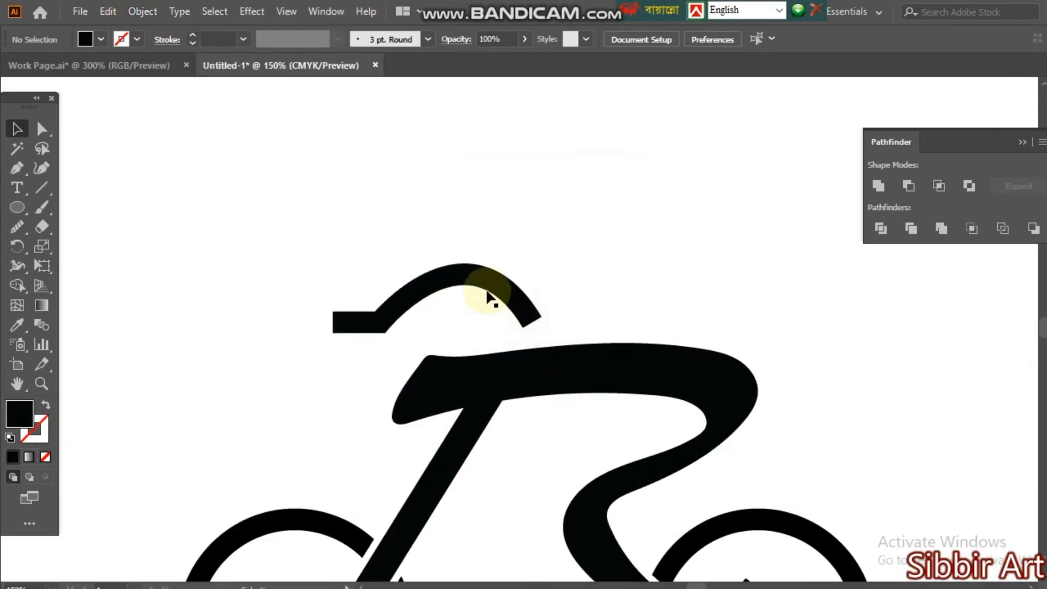
click(488, 297)
key(ctrl+minus)
key(ctrl+minus)
key(ctrl+minus)
key(ctrl+minus)
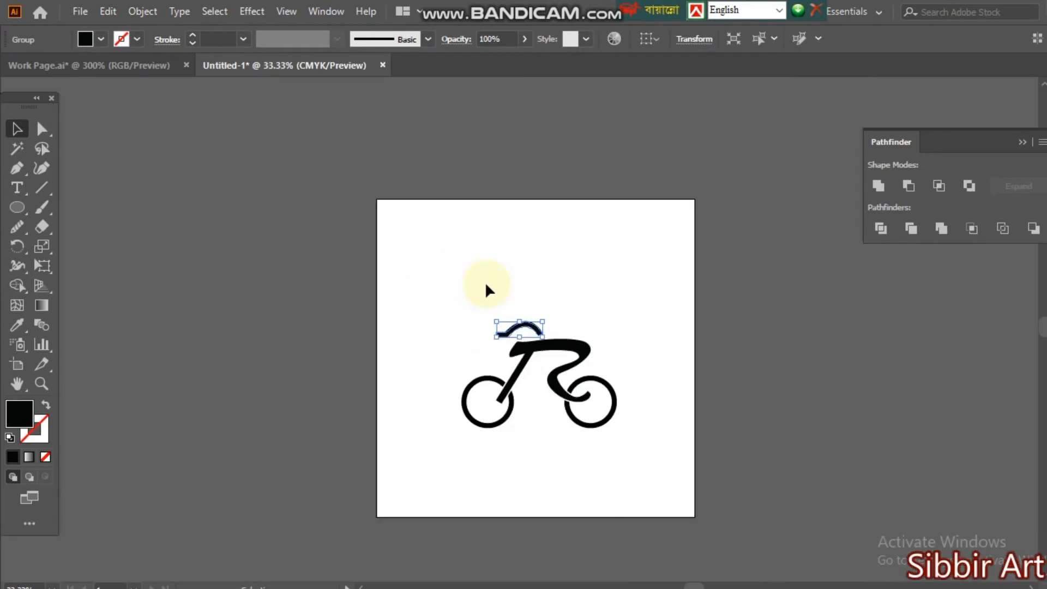
click(613, 258)
drag(435, 272, 644, 494)
click(638, 460)
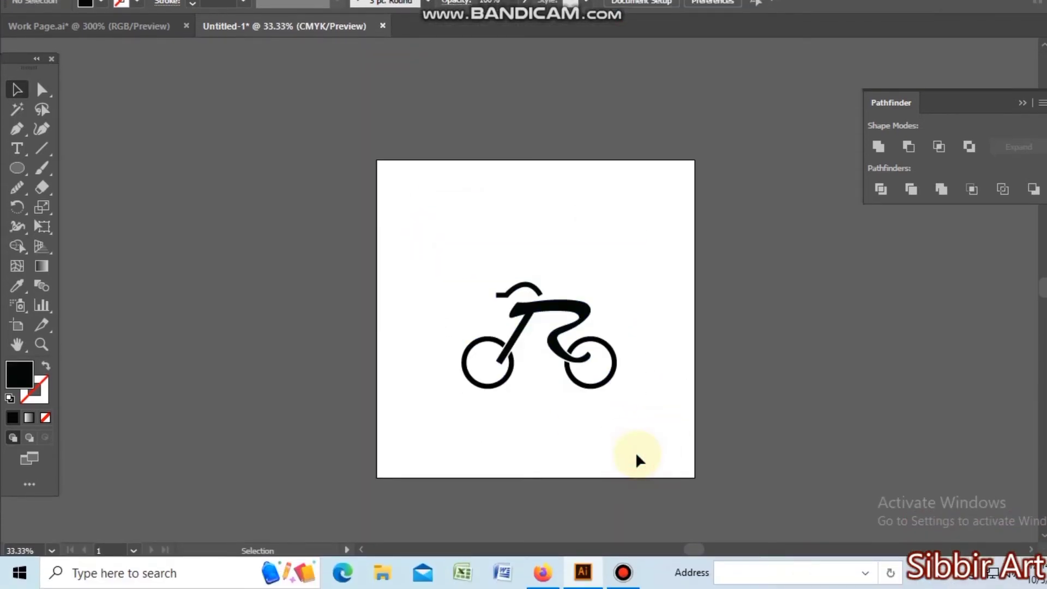
drag(645, 457, 469, 289)
click(653, 435)
drag(652, 434, 437, 252)
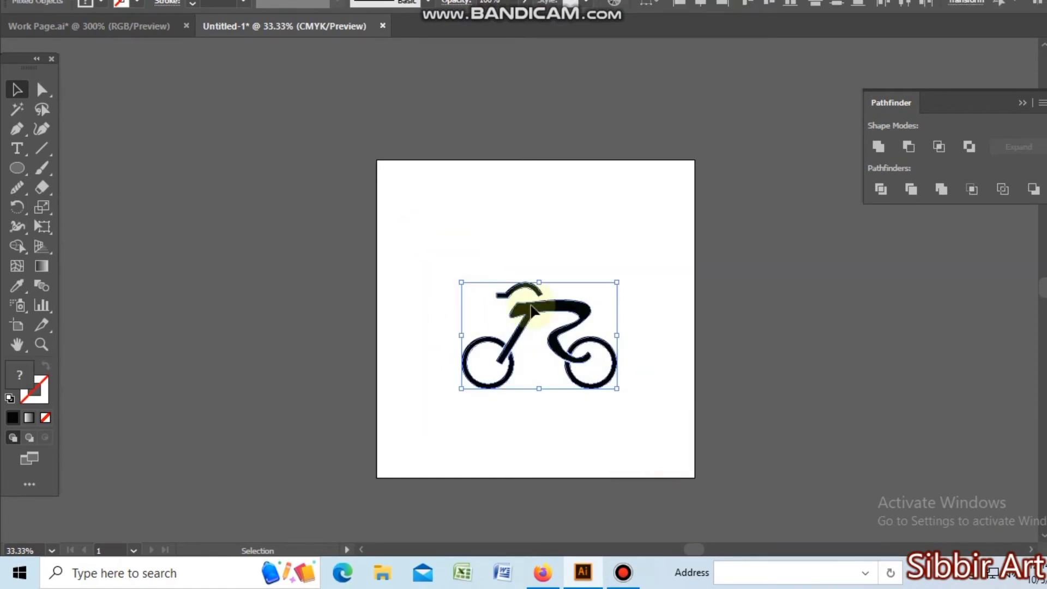
click(647, 414)
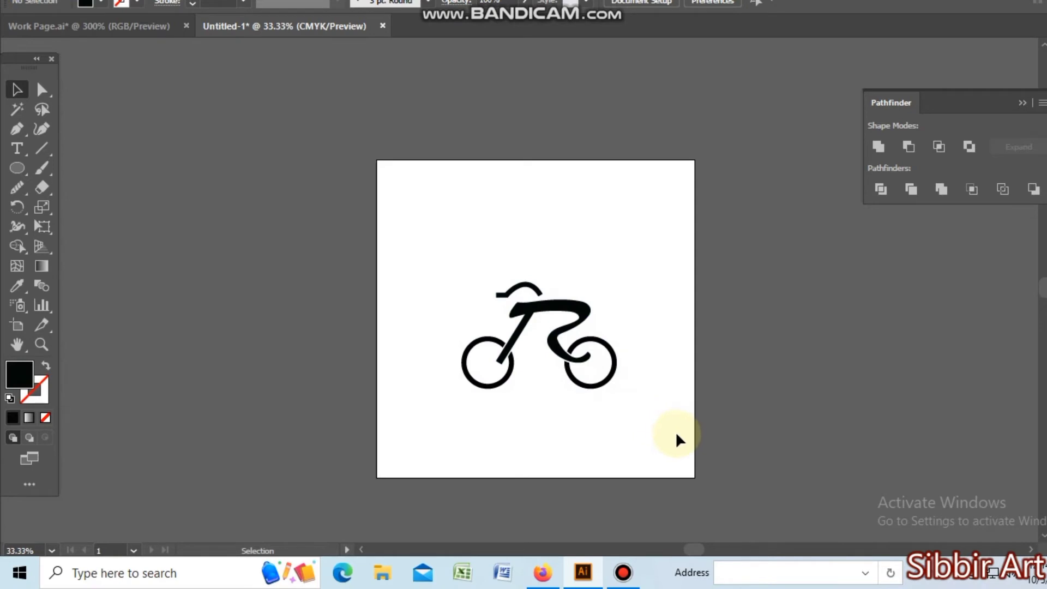
drag(635, 420, 426, 268)
click(623, 417)
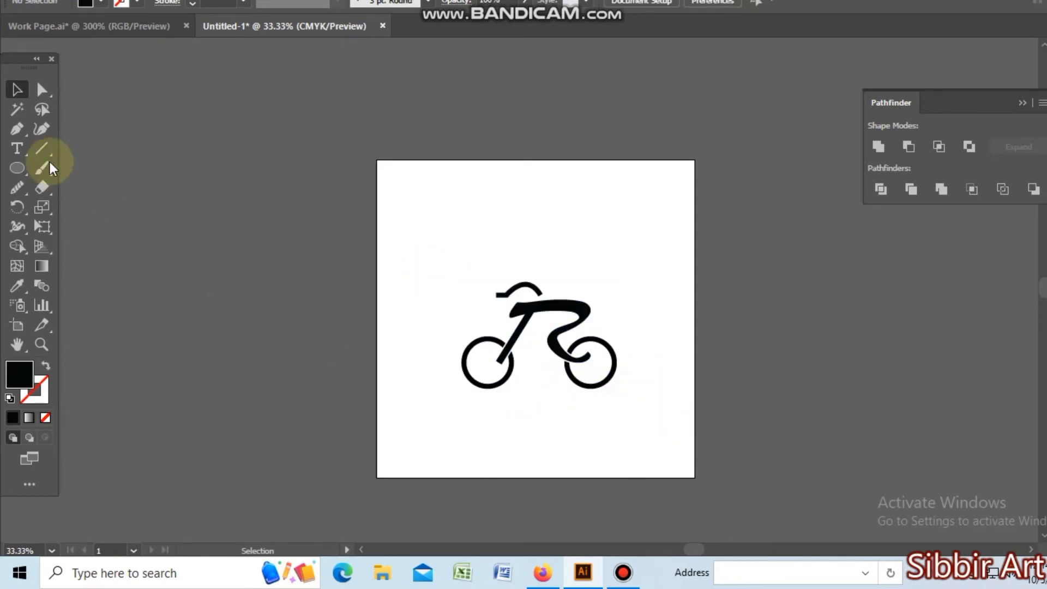
click(17, 148)
click(462, 451)
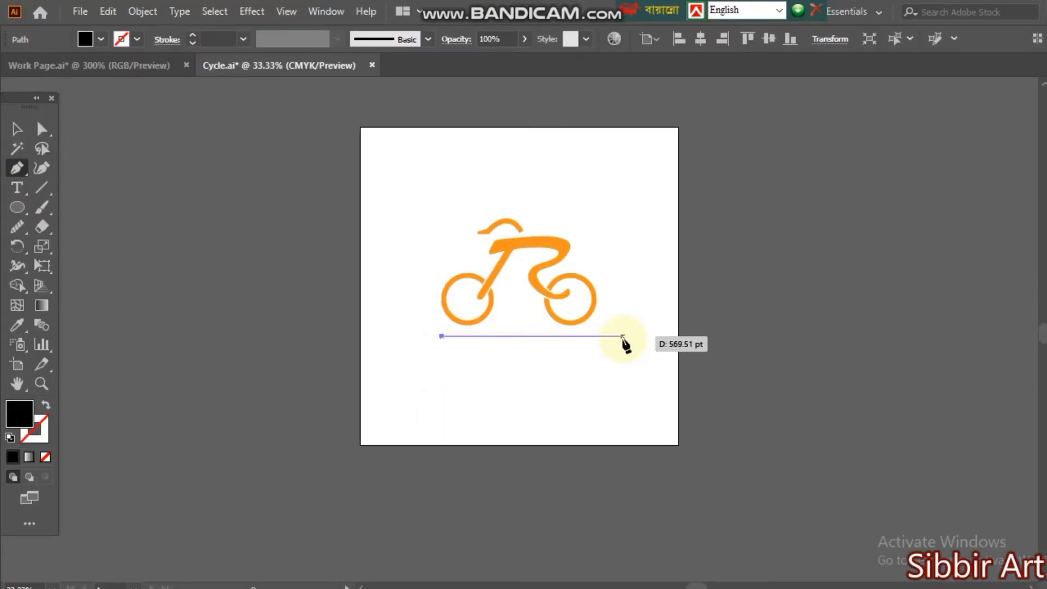
Draw a straight horizontal line about 570 pt long beneath the wheels and center it under the bicycle
click(624, 337)
click(17, 129)
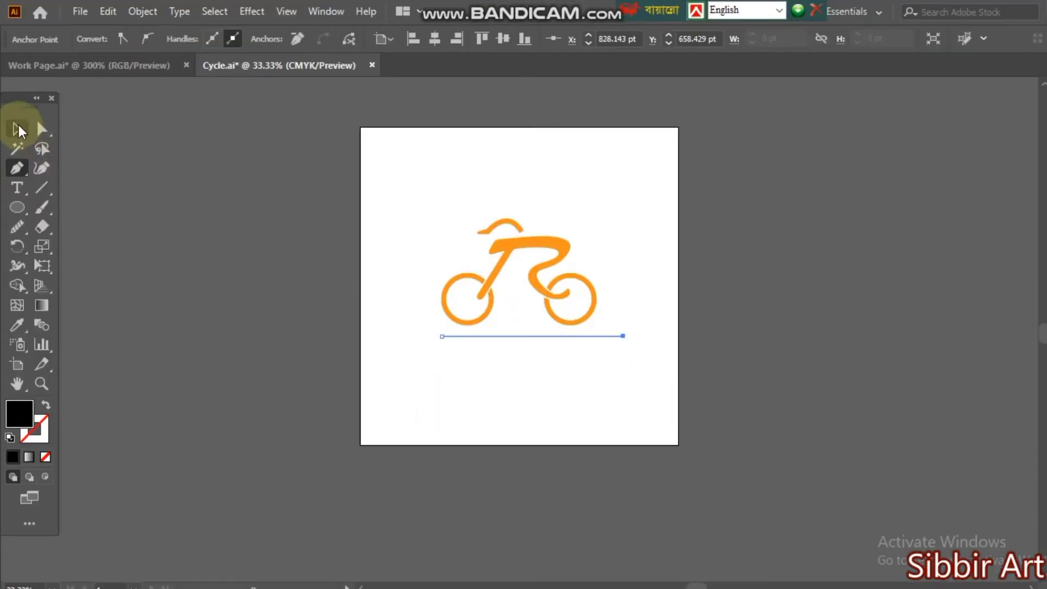
drag(558, 336, 548, 332)
click(582, 416)
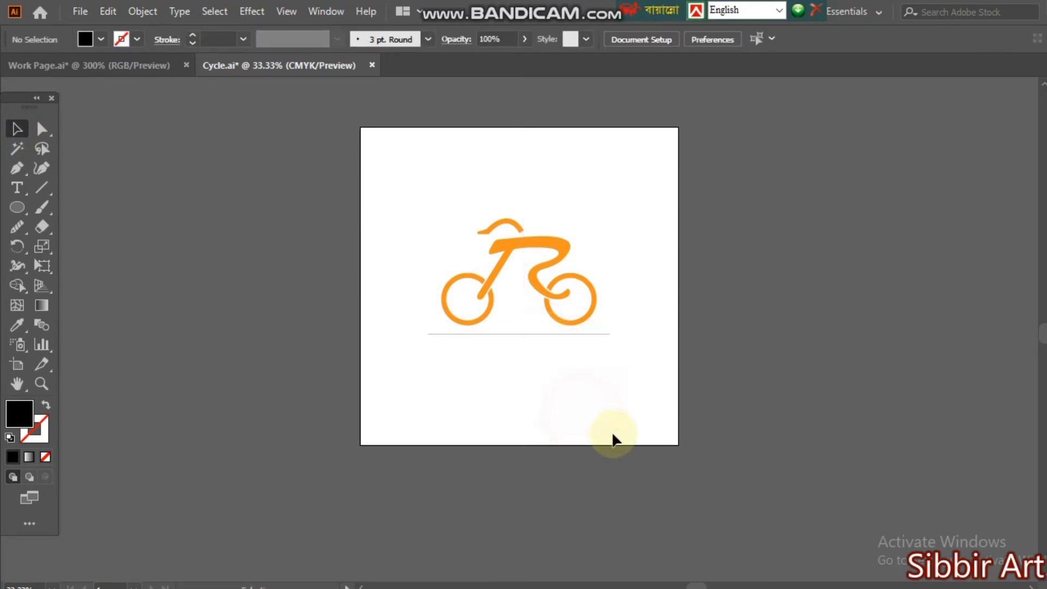
click(555, 335)
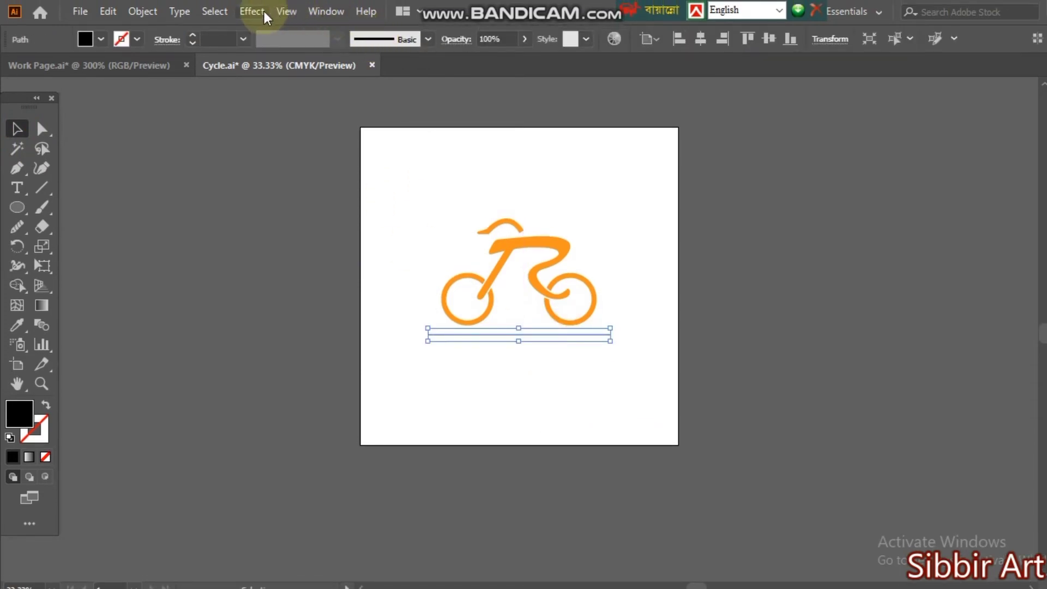
click(264, 12)
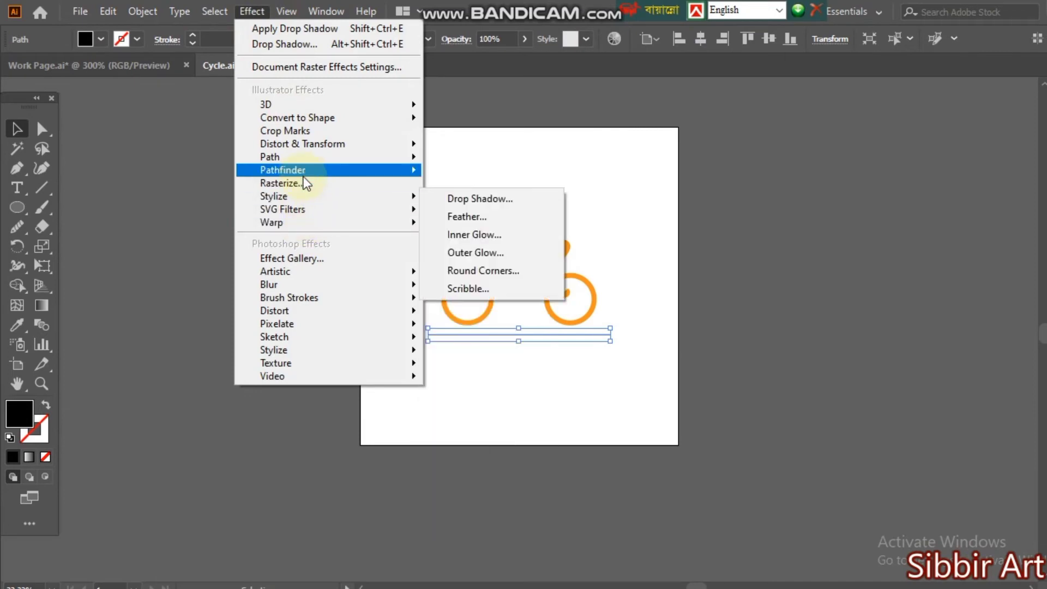
mouse_move(309, 145)
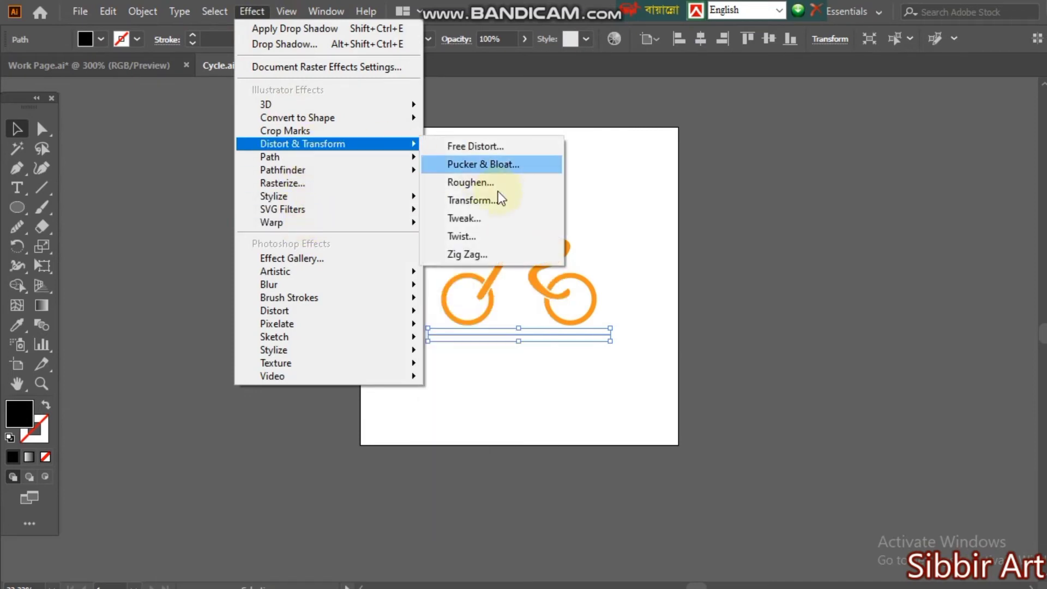
click(502, 256)
mouse_move(536, 394)
mouse_down()
mouse_move(612, 374)
mouse_move(804, 286)
mouse_move(870, 184)
mouse_up()
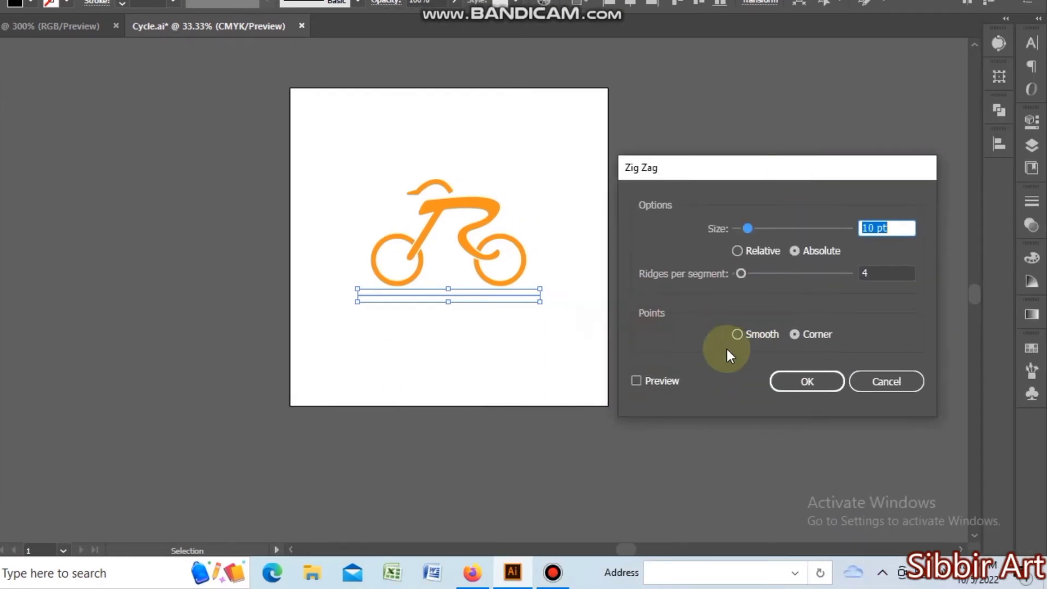
click(736, 382)
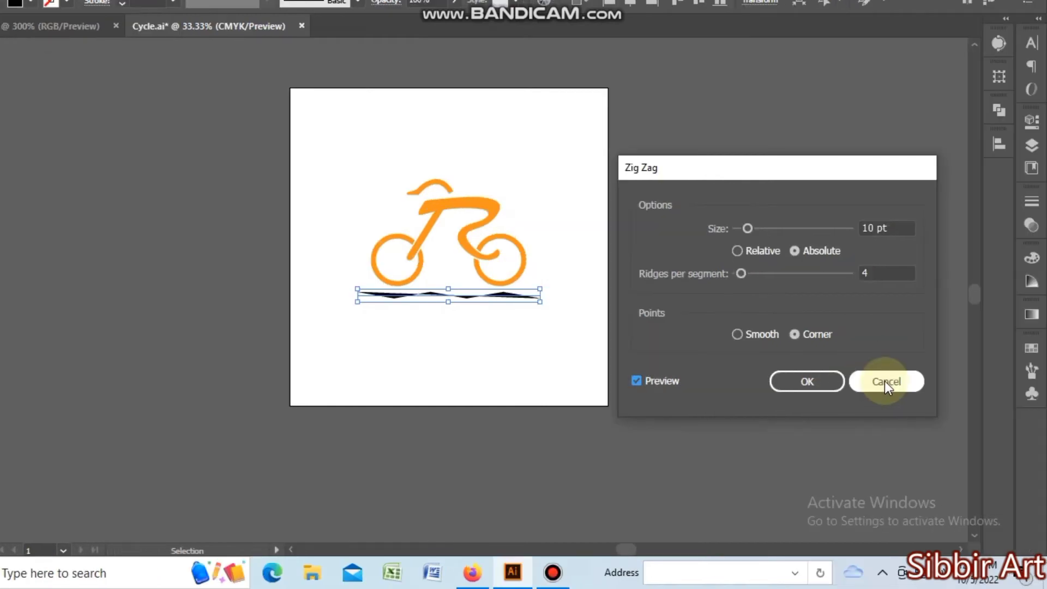
click(957, 381)
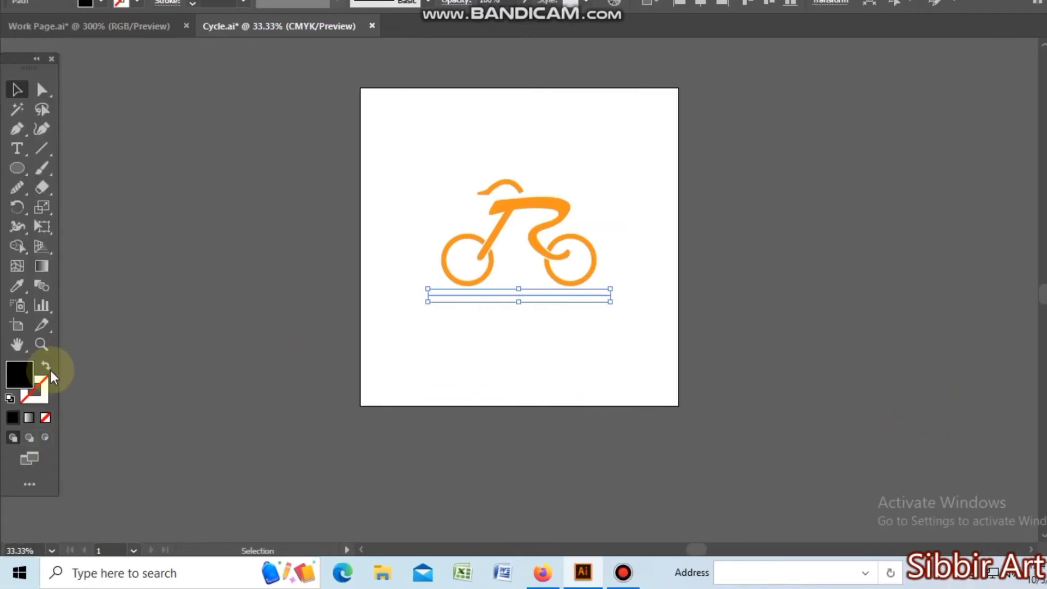
Swap the line's black fill for a black stroke and start a Zig Zag effect on it with the preview enabled
click(48, 369)
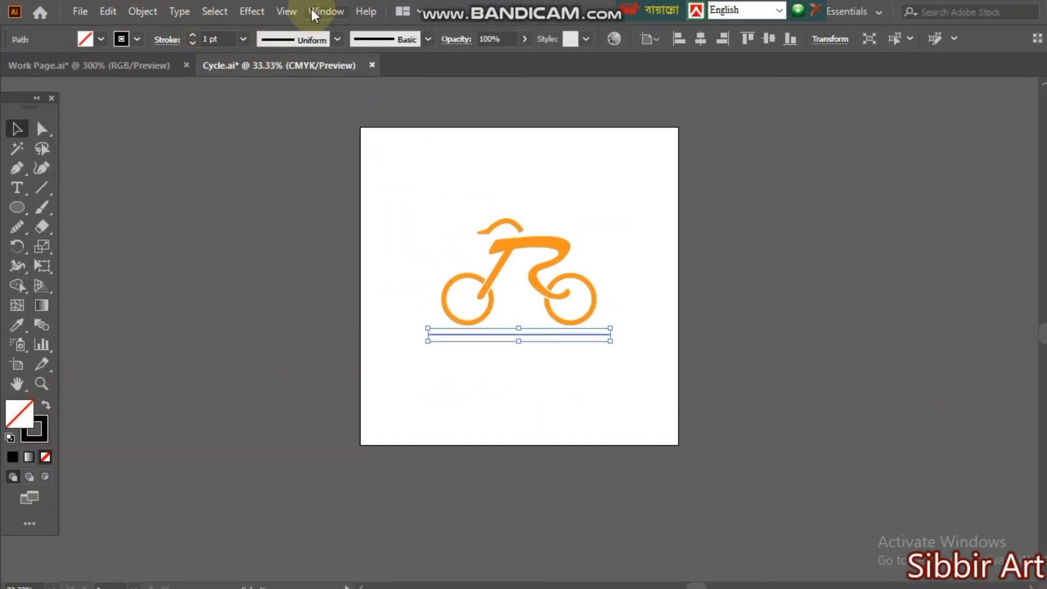
click(252, 10)
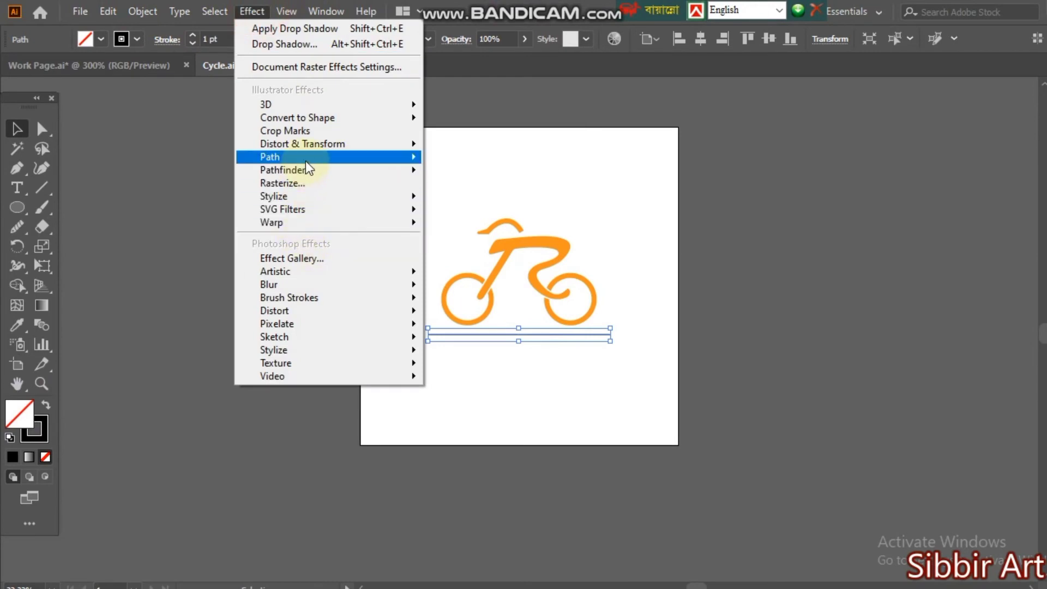
mouse_move(316, 150)
click(467, 257)
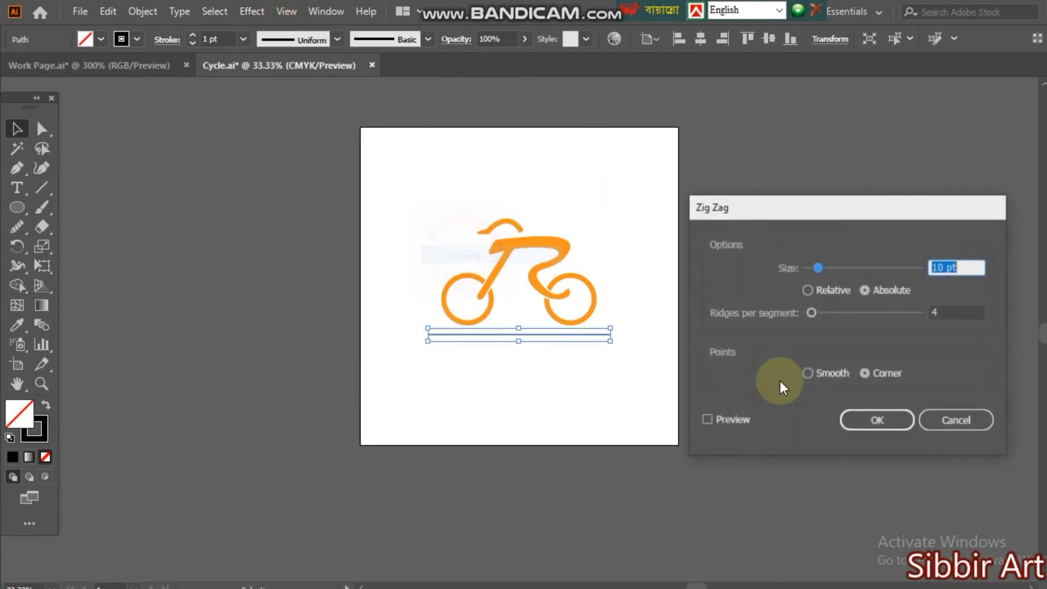
click(689, 419)
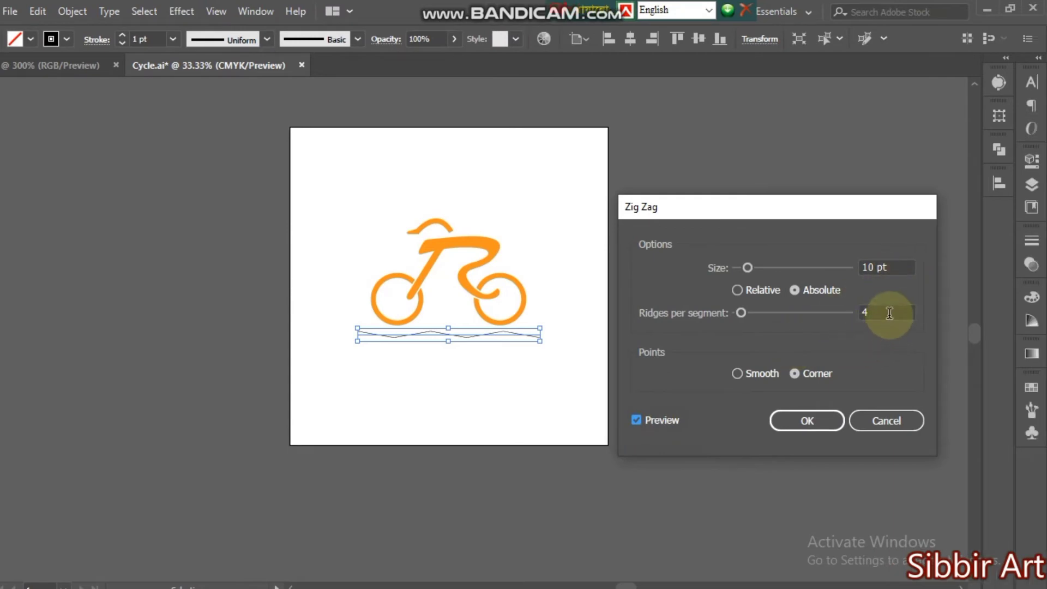
Apply the Zig Zag effect at an absolute size of 13 pt with 5 ridges per segment and smooth points
click(889, 313)
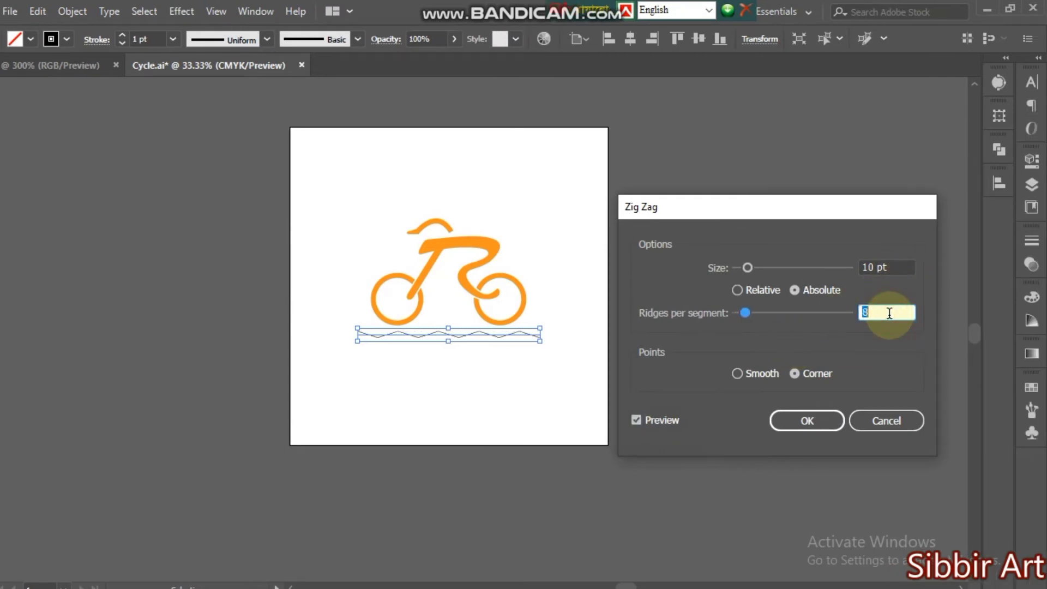
click(902, 268)
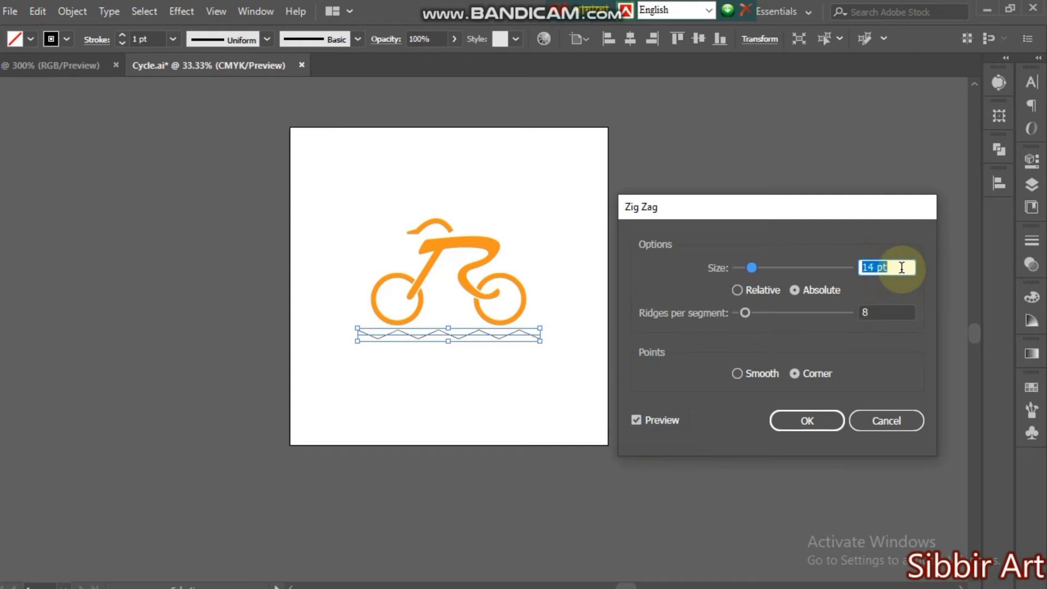
key(Down)
click(737, 373)
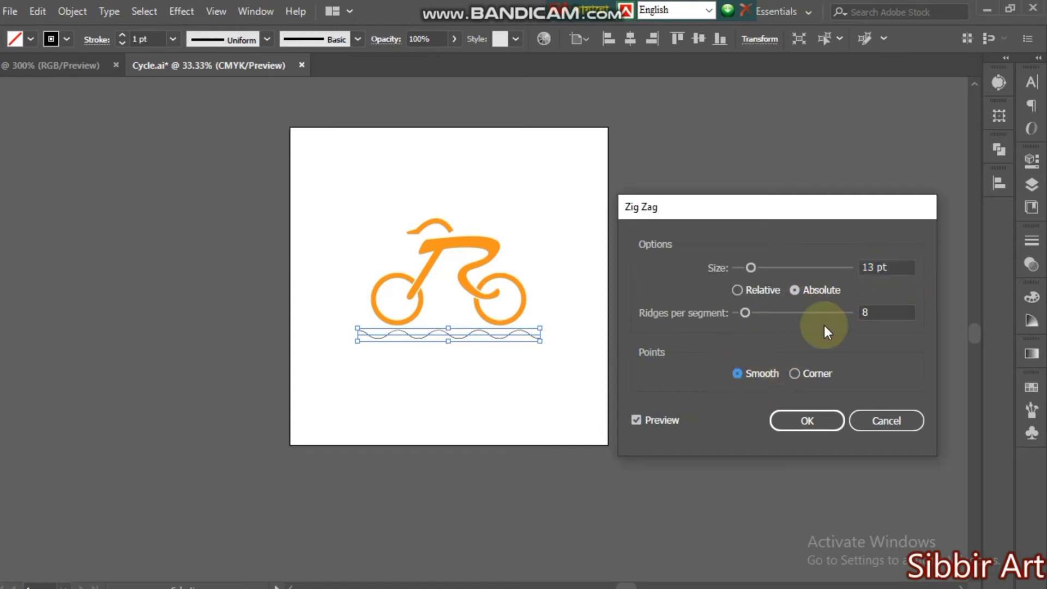
click(883, 311)
key(Down)
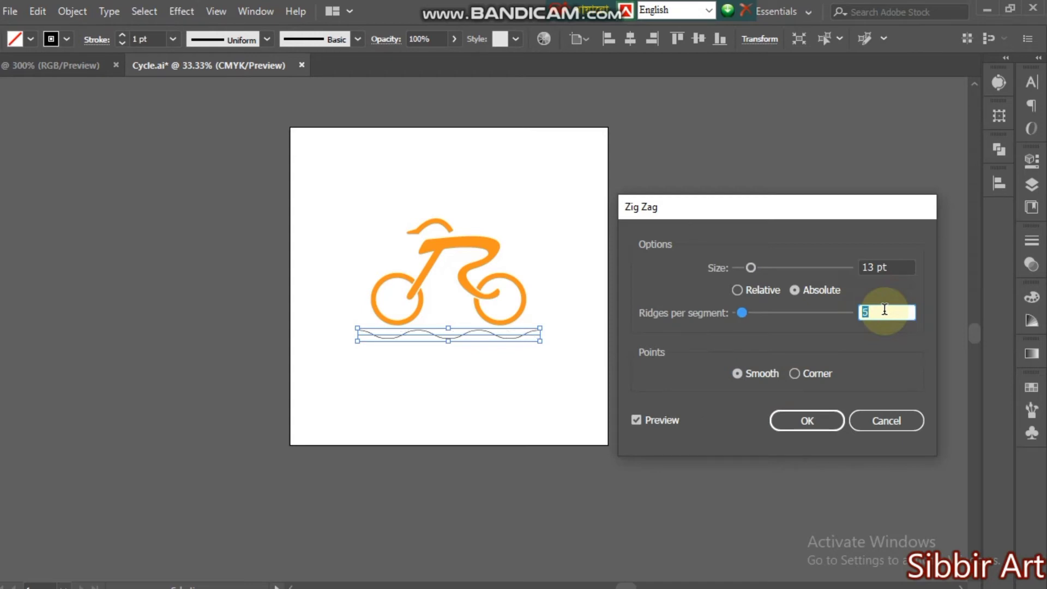
click(809, 421)
Shorten the wavy line slightly from its left end, bringing it closer to the outer edge of the front wheel
key(z)
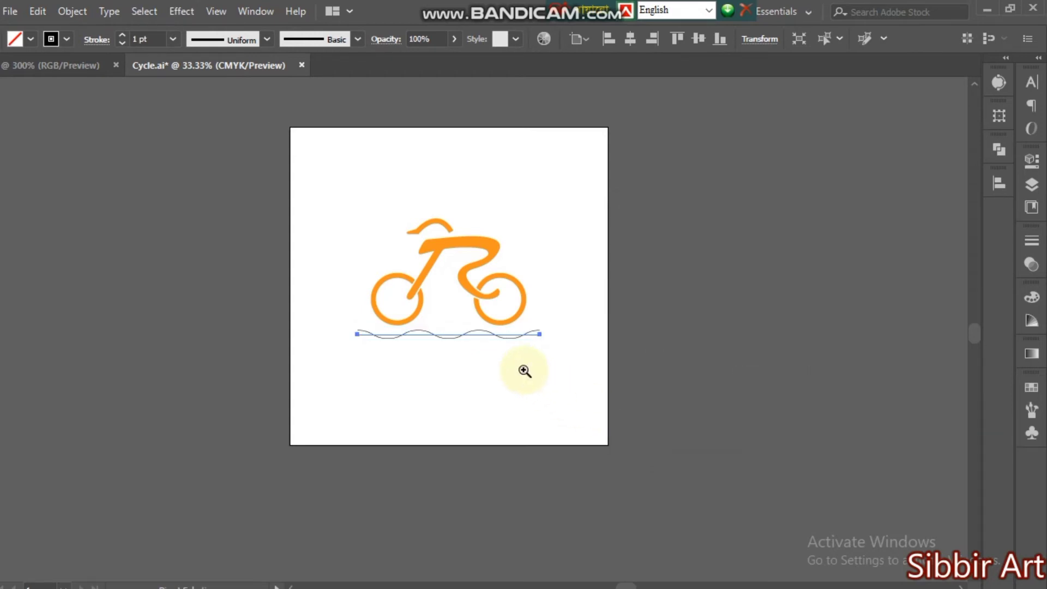
click(523, 370)
click(364, 312)
click(364, 311)
key(v)
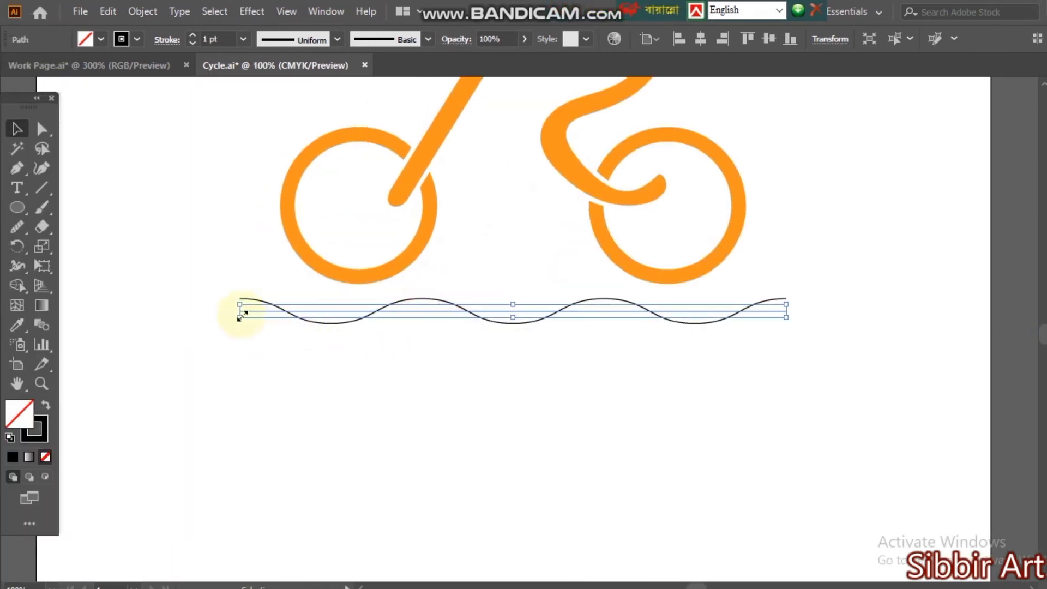
drag(238, 305, 276, 299)
click(502, 390)
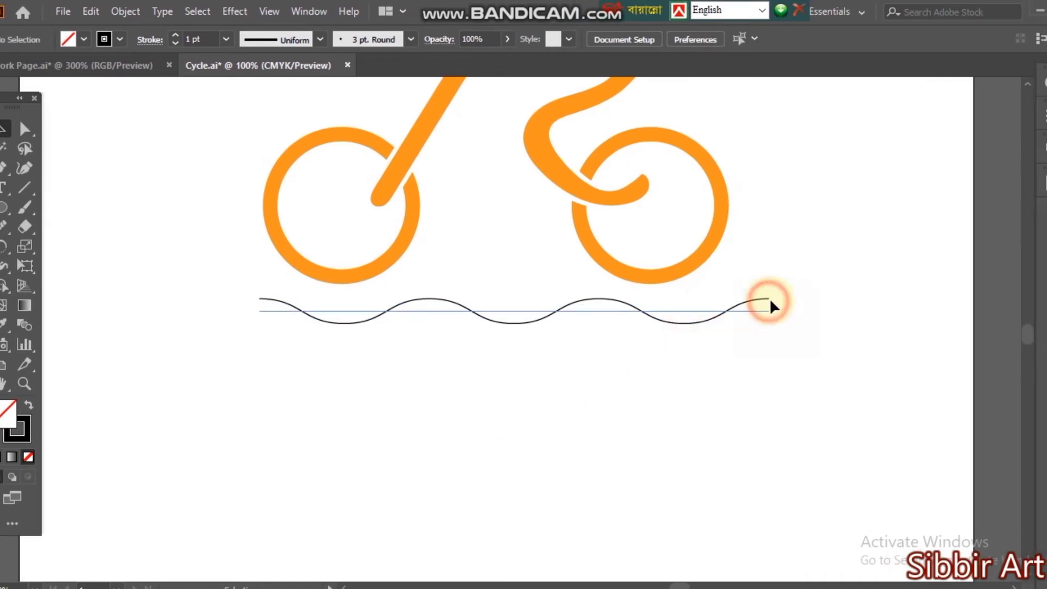
Shorten the wavy line from its right end so it stops beneath the rear wheel
click(762, 299)
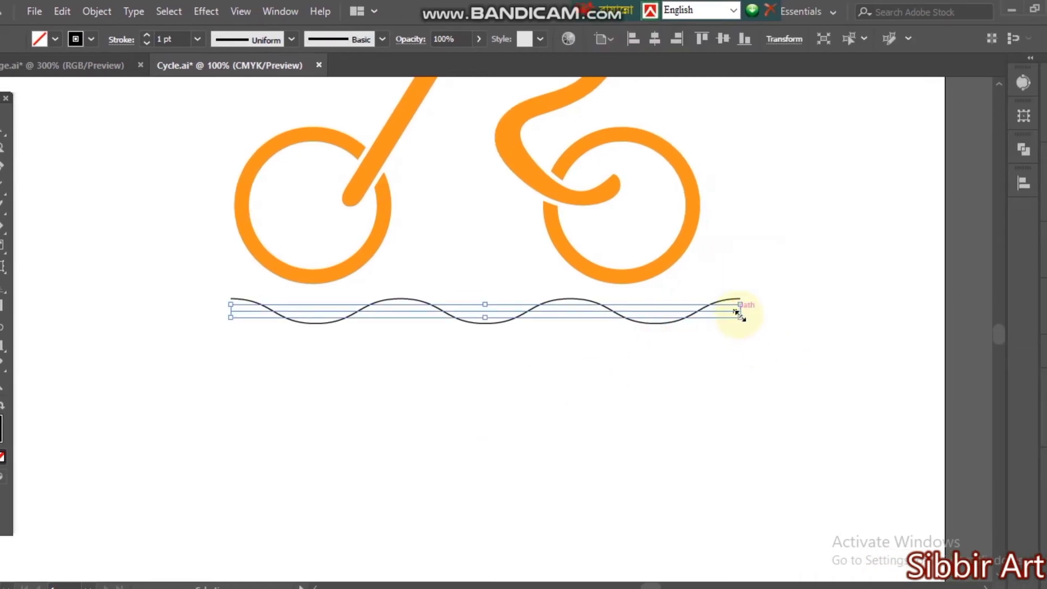
drag(740, 316, 731, 284)
click(747, 360)
click(673, 299)
click(787, 413)
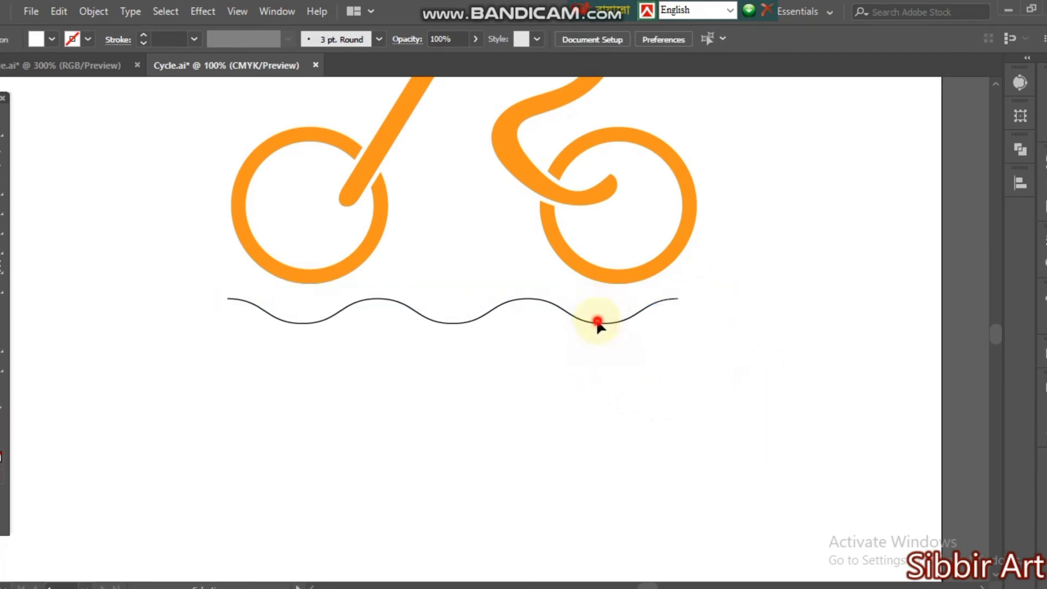
Nudge the black wavy line and the white wavy path together slightly right and up, close against the wheel bottoms
click(621, 322)
drag(603, 343, 491, 299)
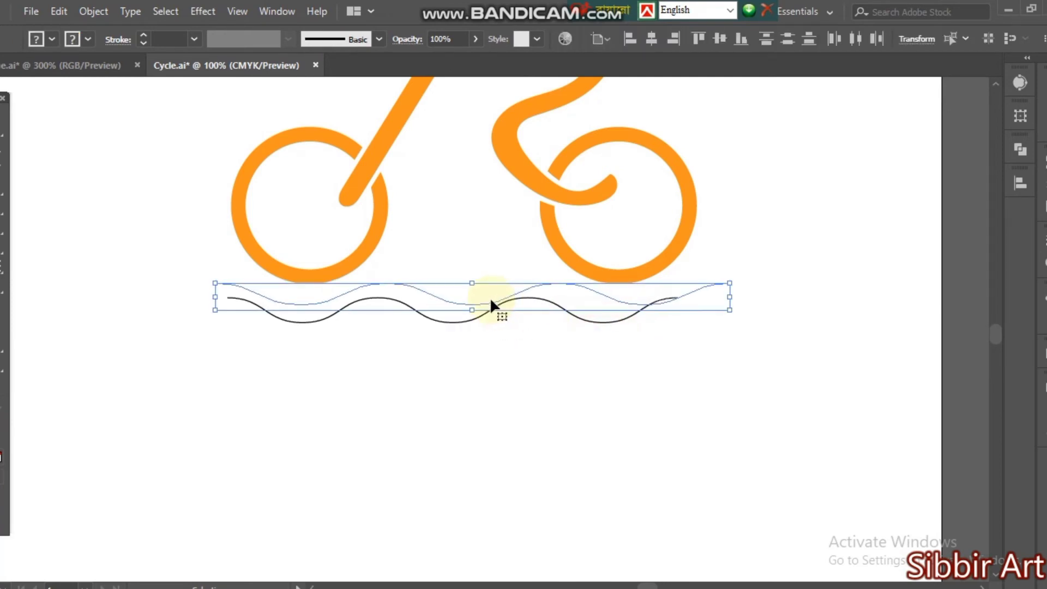
key(Right)
key(Right)
key(Right)
key(Right)
key(Right)
key(Right)
key(Right)
key(Right)
key(Right)
key(Right)
key(Right)
key(Right)
key(Right)
key(Right)
key(Right)
key(Up)
key(Up)
key(Up)
key(Up)
key(Up)
key(Up)
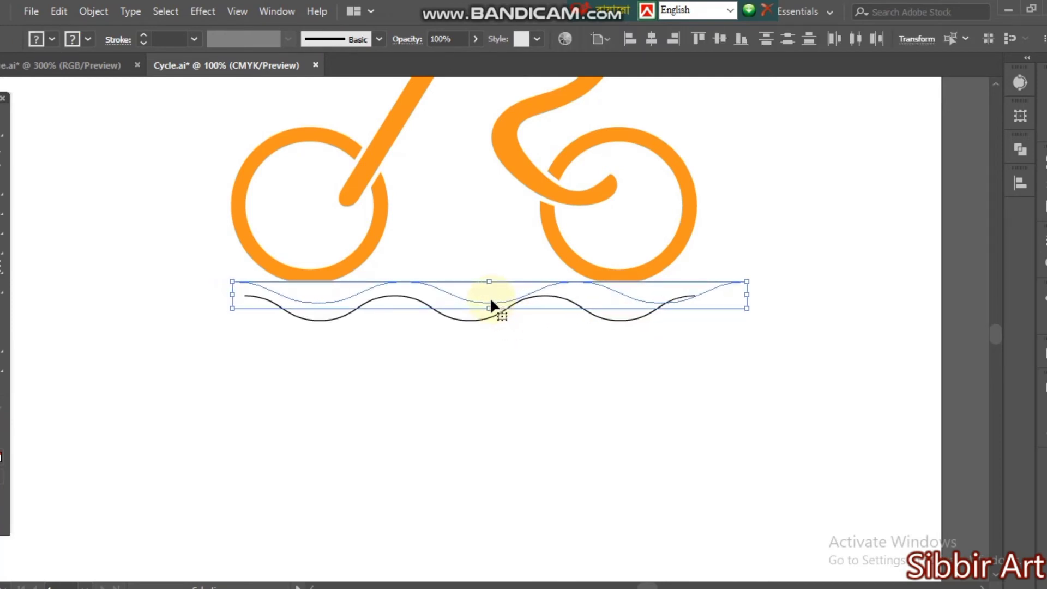
key(Up)
key(Up)
key(Up)
key(Up)
key(Up)
key(Up)
key(Up)
key(Up)
key(Up)
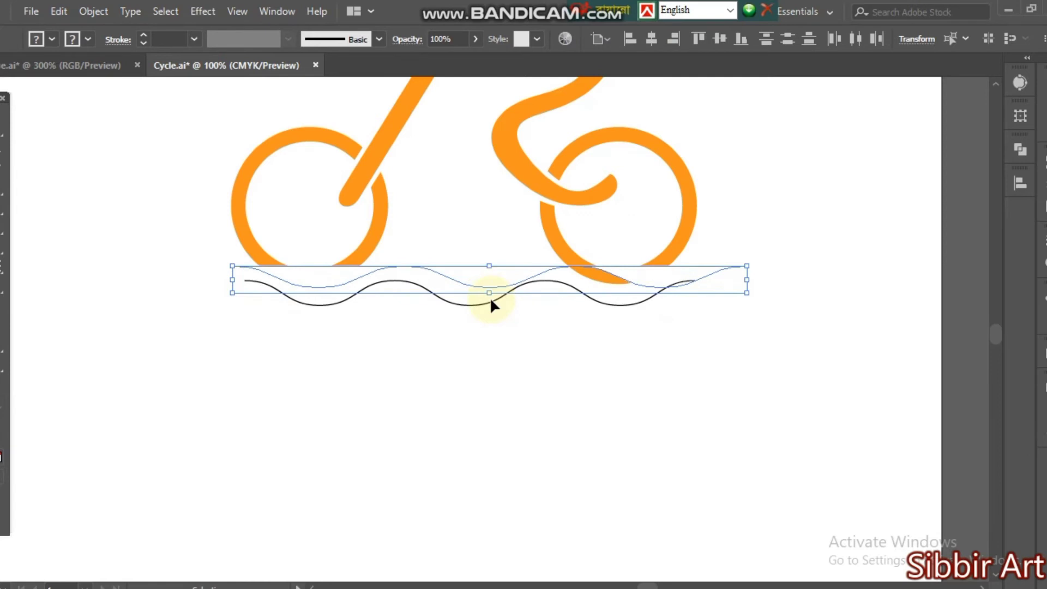
click(450, 391)
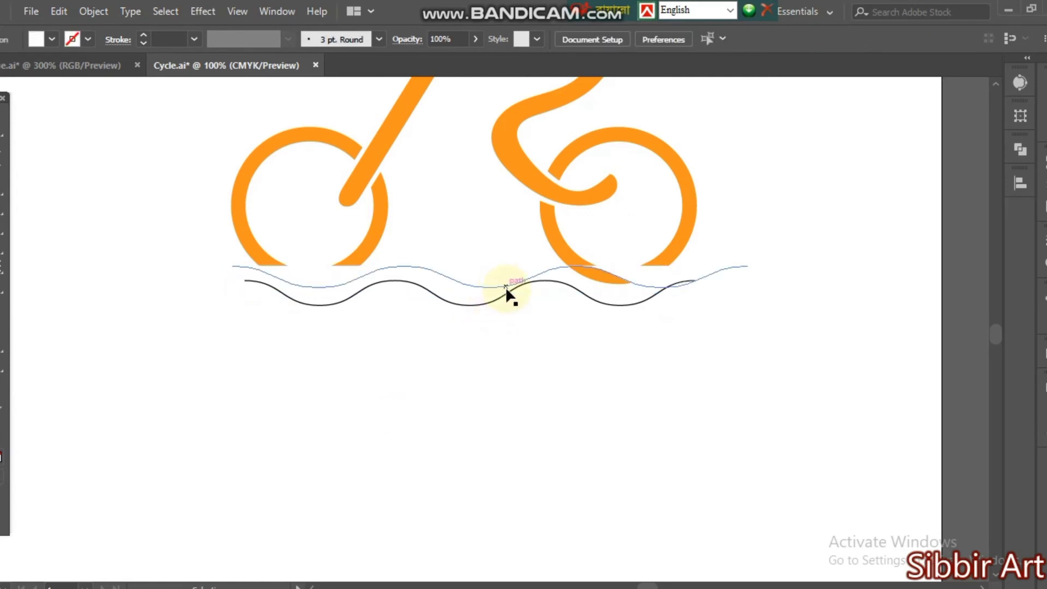
Send the white wavy path behind the wheels, nudge it down slightly and stretch its left end outward
click(506, 289)
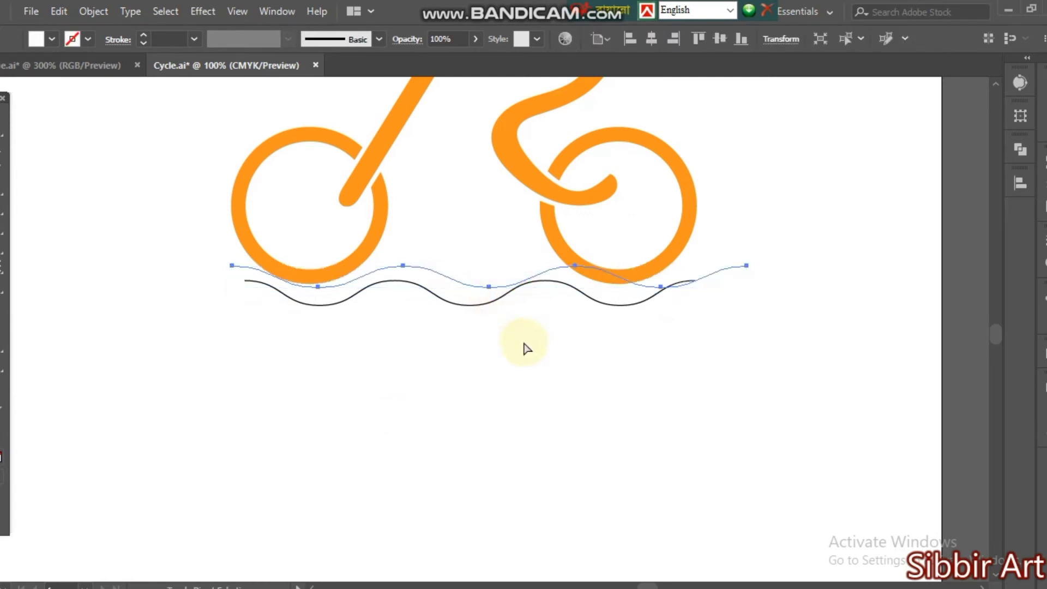
key(Down)
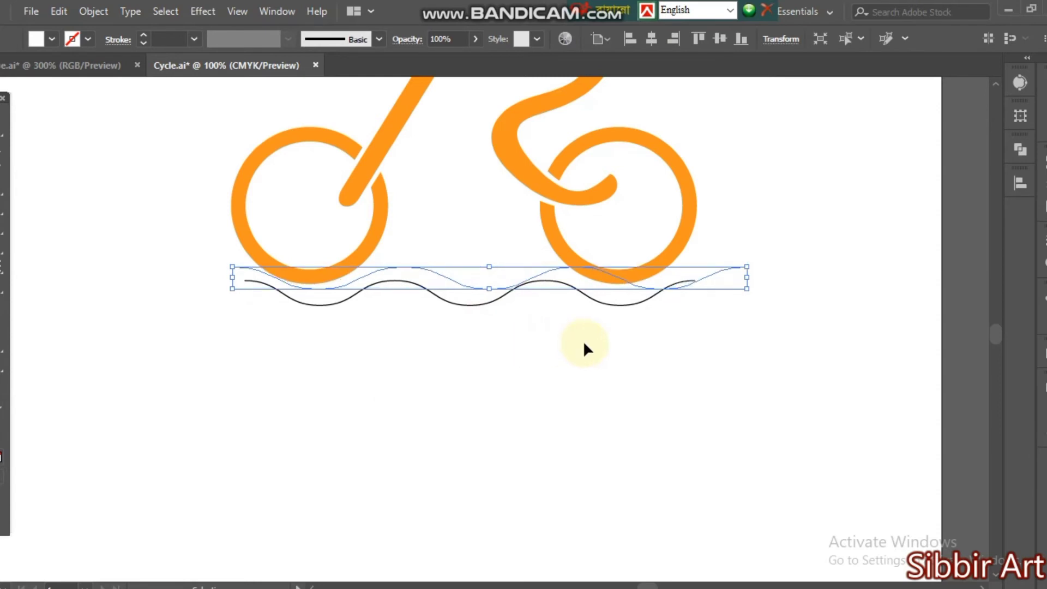
drag(232, 277, 216, 277)
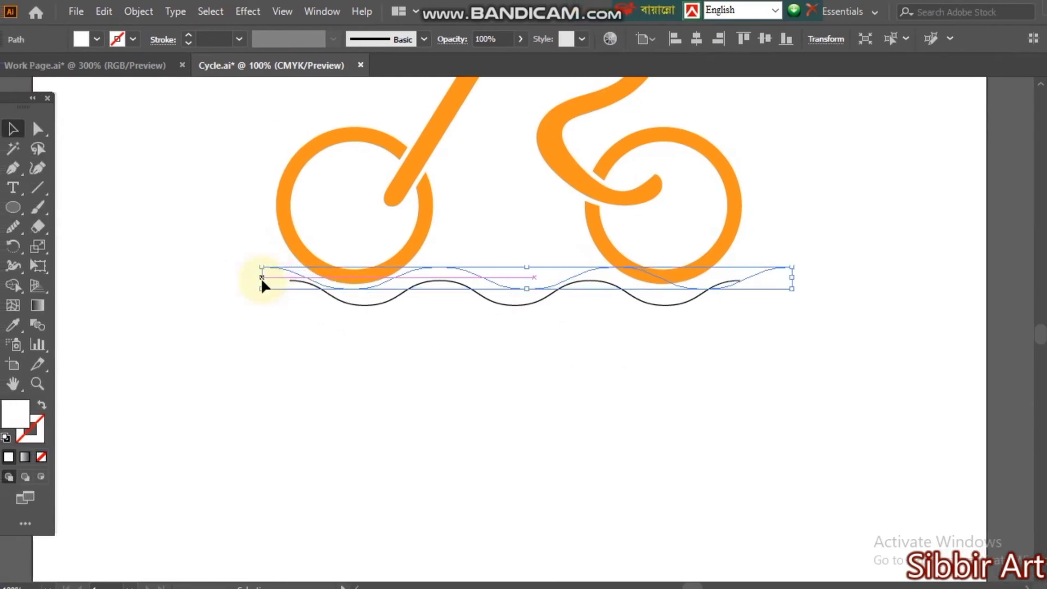
click(512, 390)
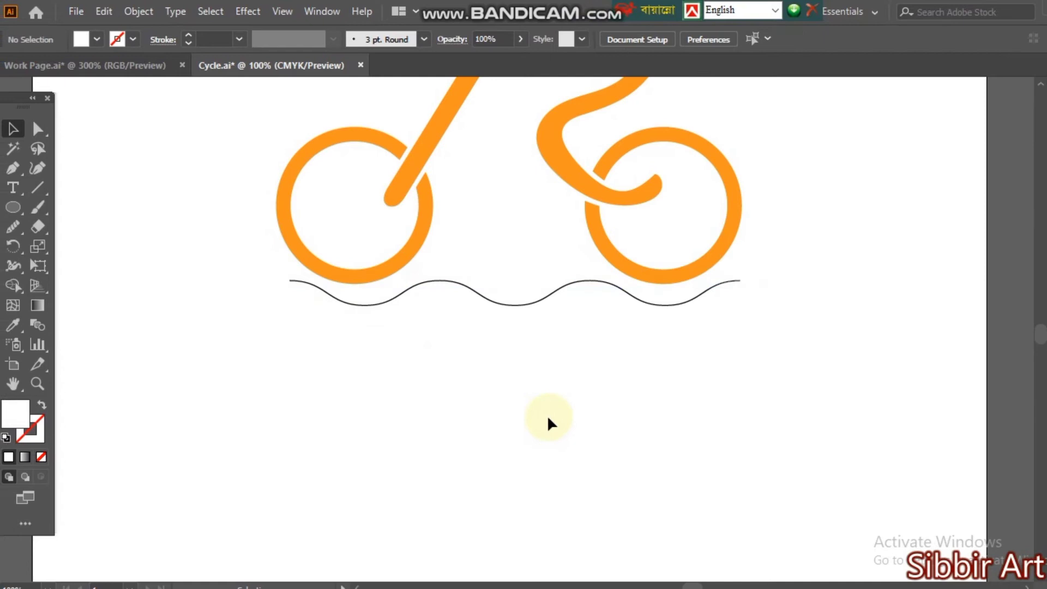
Stretch the black wavy line outward at both ends so it extends slightly past the outer edges of both wheels
click(466, 283)
drag(291, 298, 266, 299)
click(448, 373)
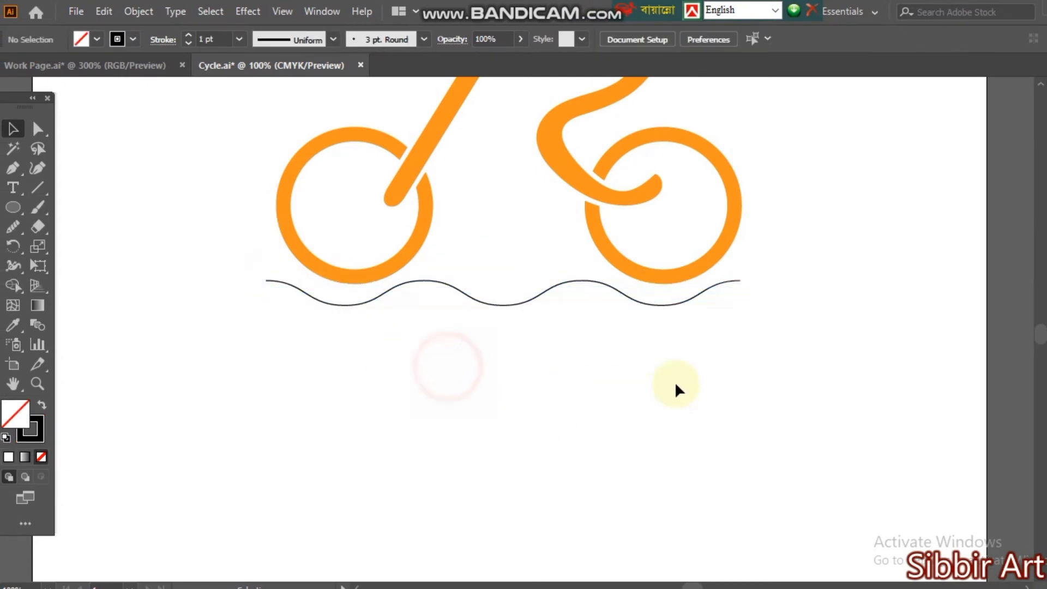
click(732, 280)
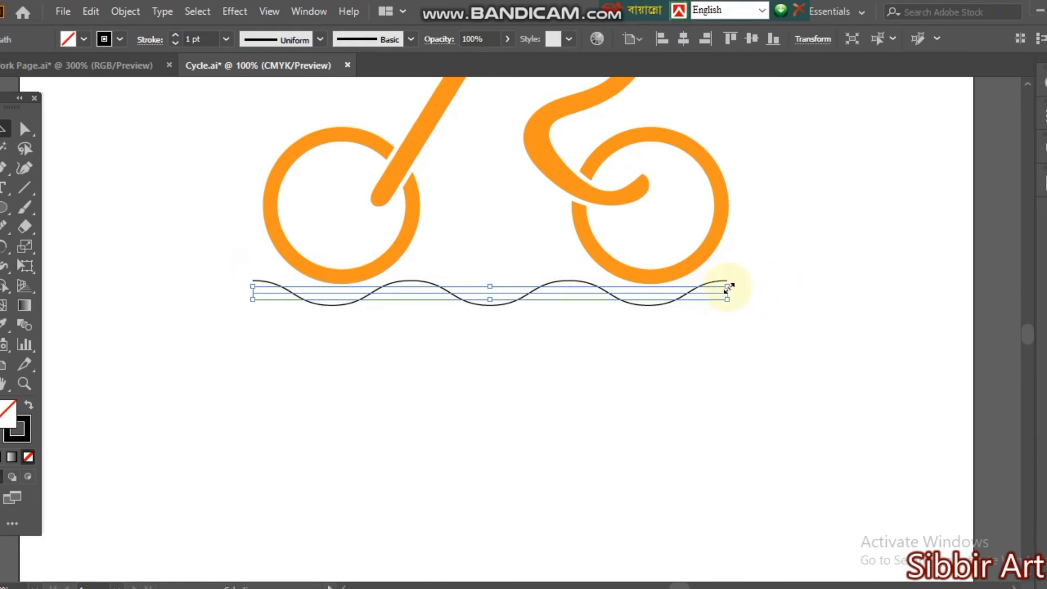
drag(729, 288, 746, 288)
click(753, 385)
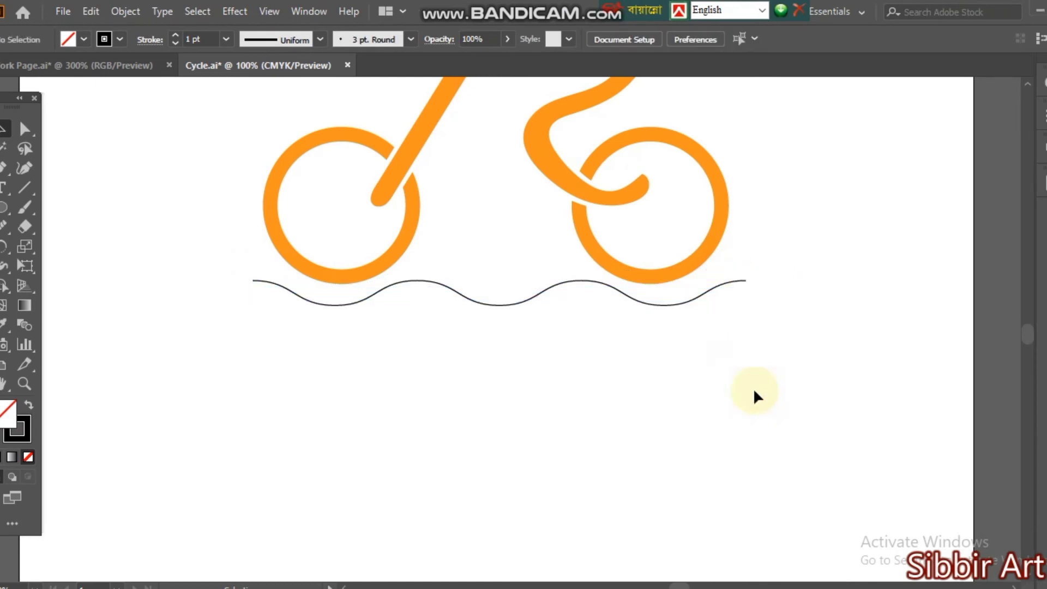
key(ctrl+minus)
key(ctrl+minus)
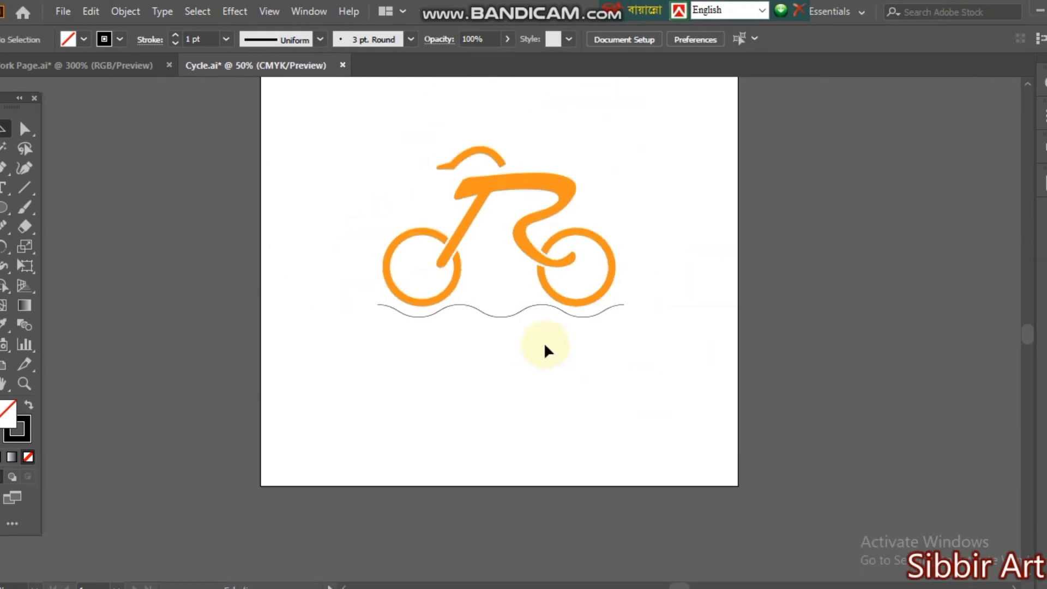
Set the black wavy line's stroke weight to 10 pt
click(550, 313)
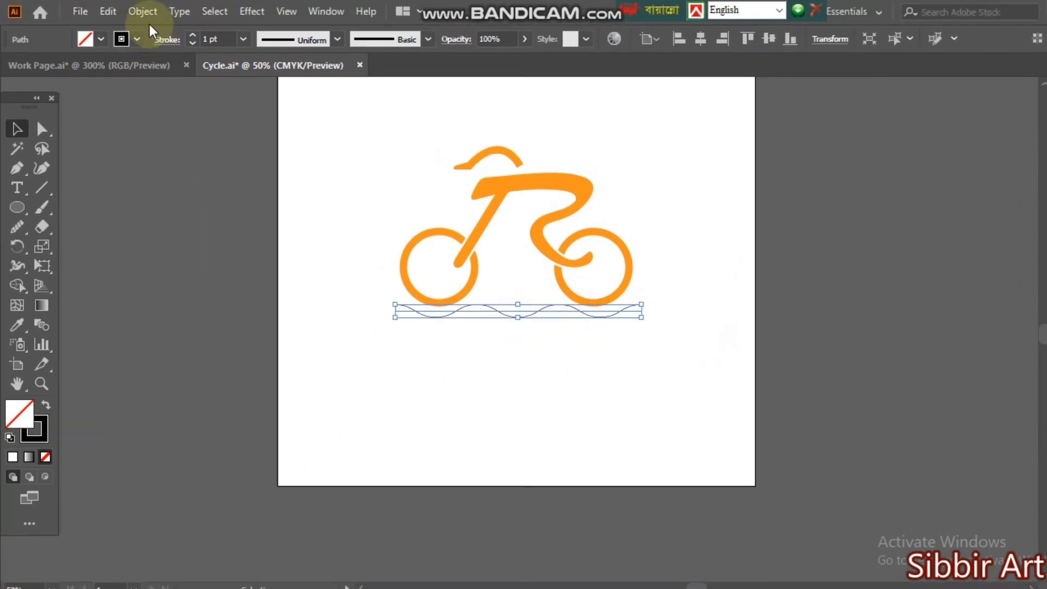
click(193, 36)
click(193, 36)
click(193, 36)
click(193, 36)
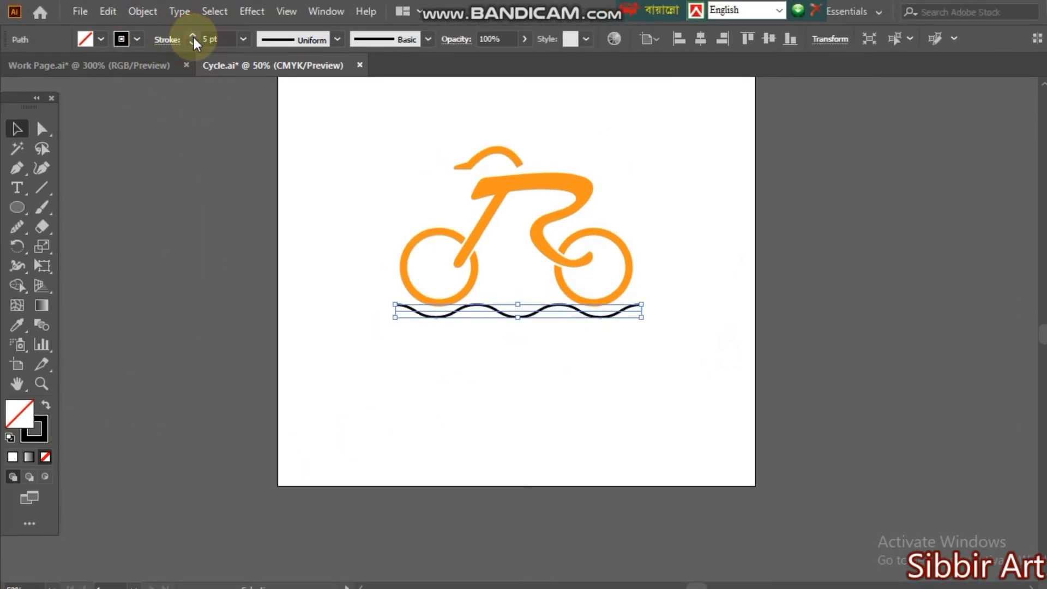
click(194, 37)
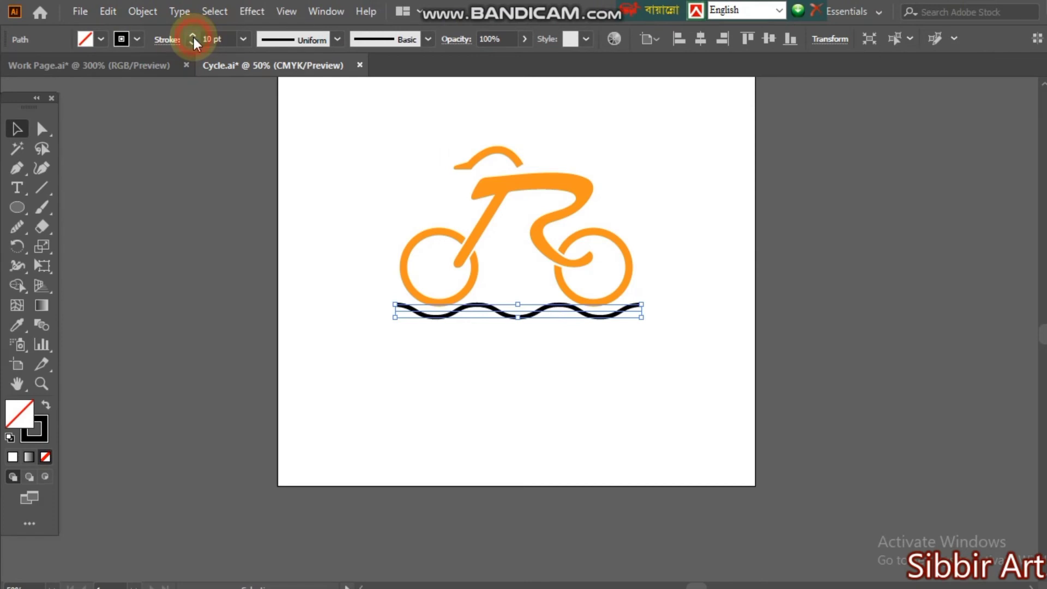
click(194, 37)
Expand the wavy line's fill and stroke into a filled shape
click(107, 11)
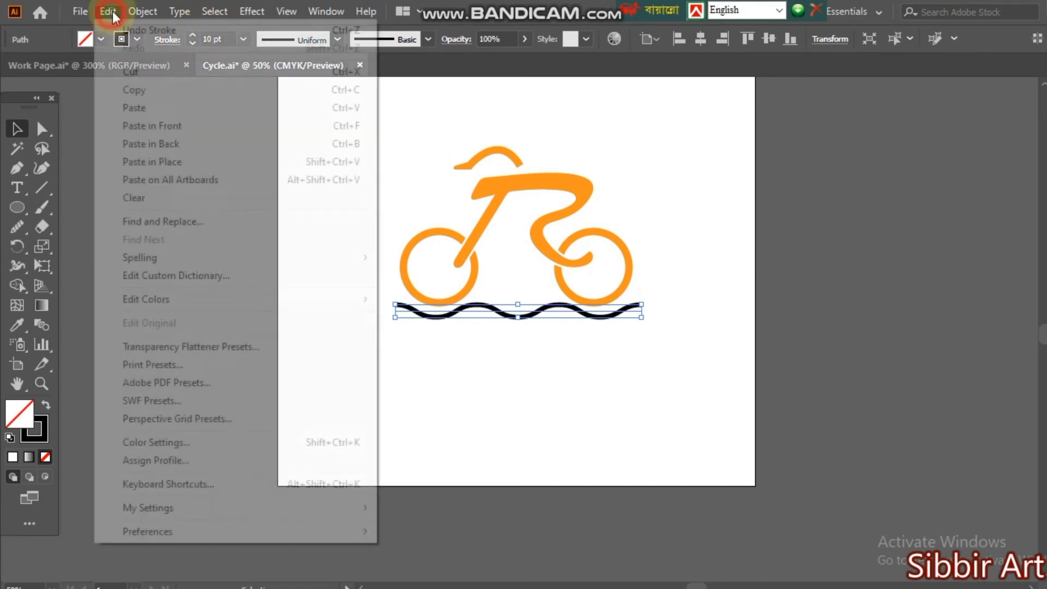
click(257, 215)
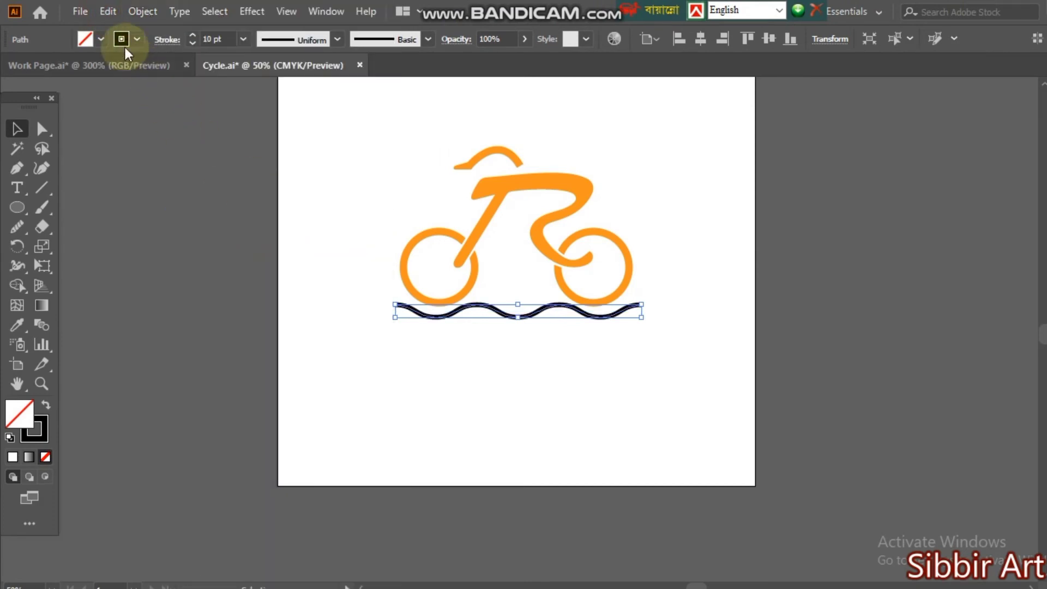
click(142, 11)
click(226, 199)
click(507, 246)
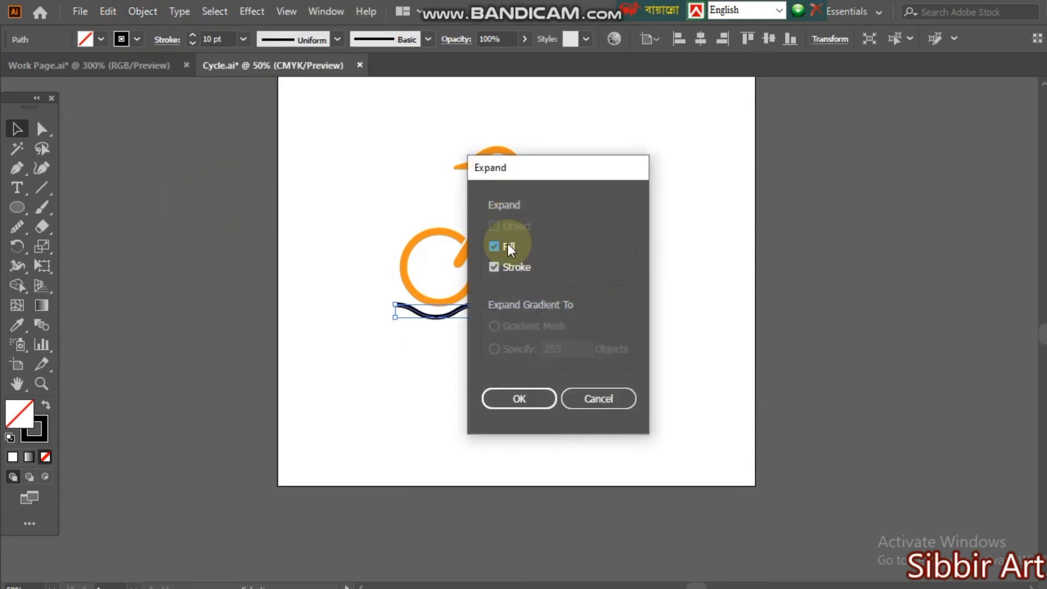
click(520, 396)
click(655, 416)
Fill the expanded wavy line with the light brown swatch
click(564, 336)
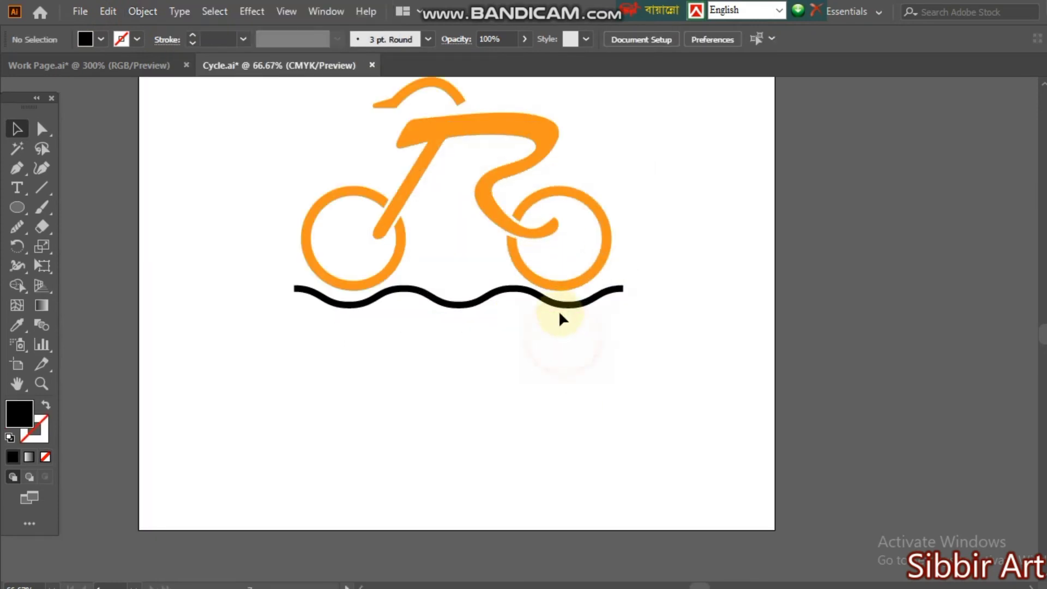
click(558, 310)
click(101, 38)
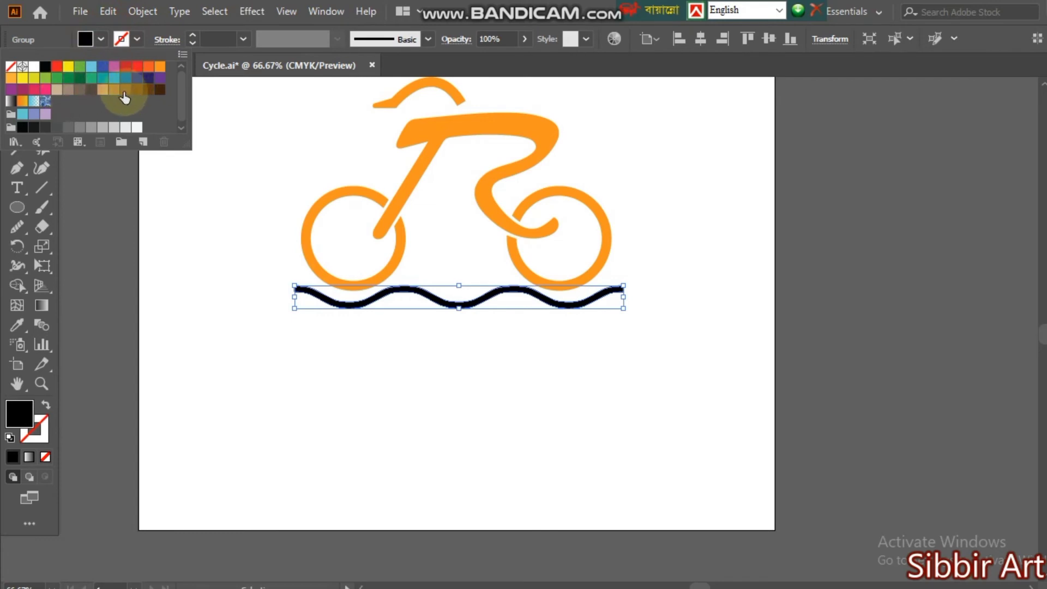
click(105, 91)
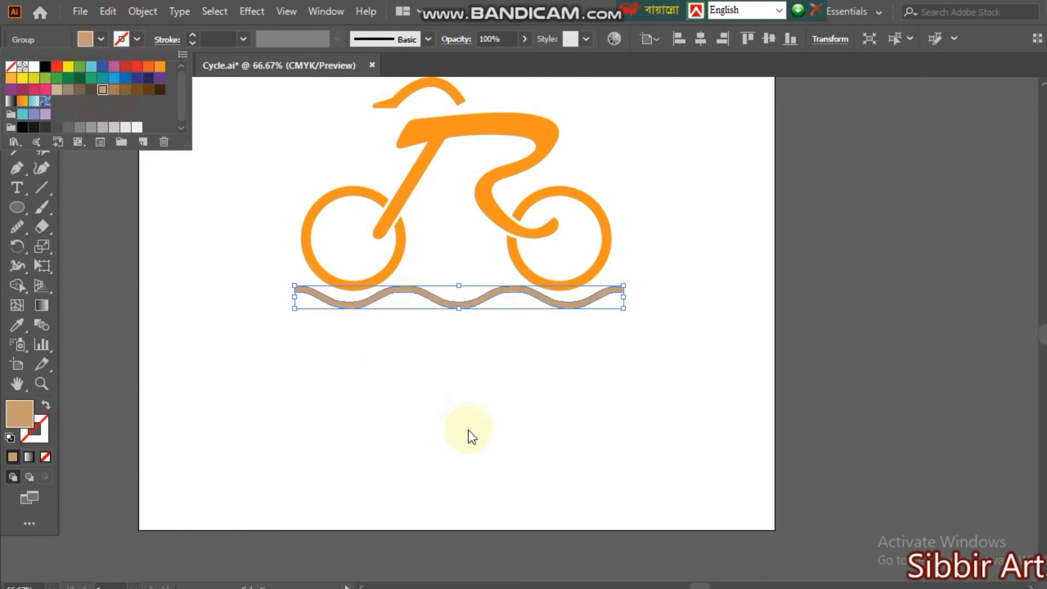
click(487, 305)
click(583, 410)
Shorten the brown wavy line horizontally so its rear end aligns with the outer edge of the rear wheel
click(571, 303)
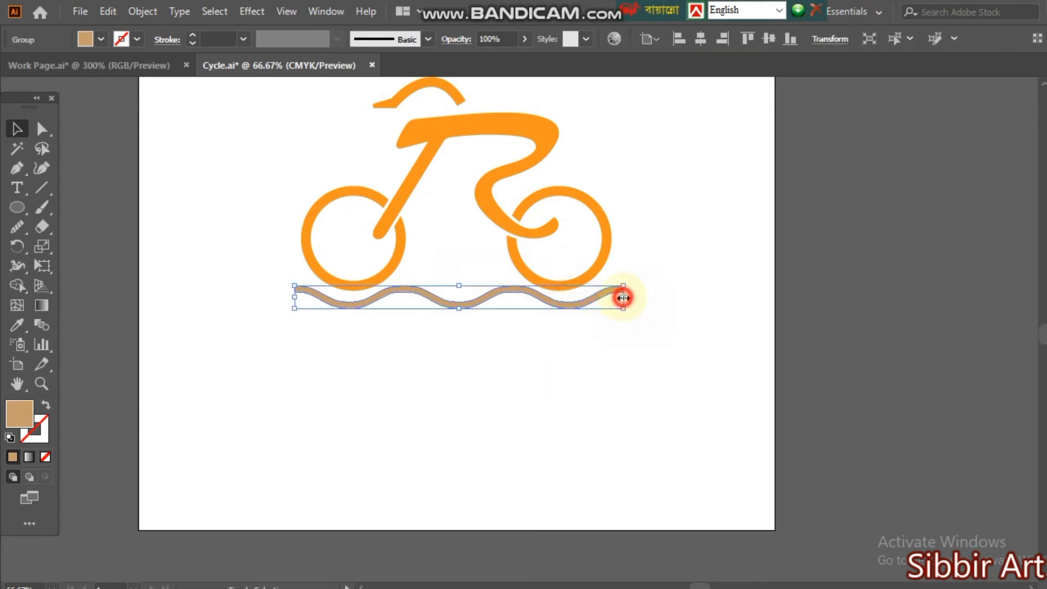
drag(623, 298, 612, 297)
click(634, 349)
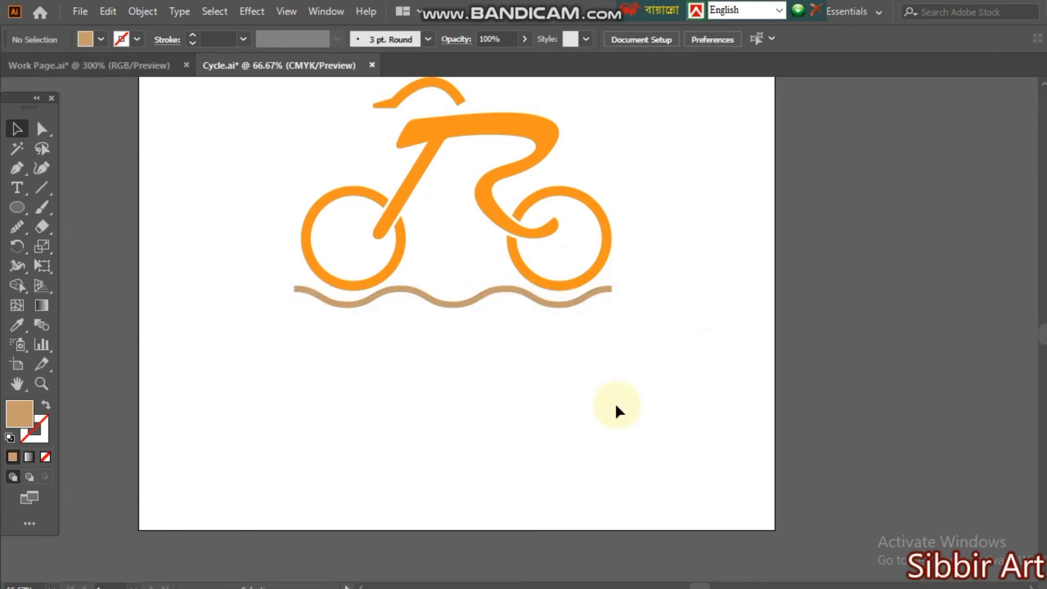
click(444, 304)
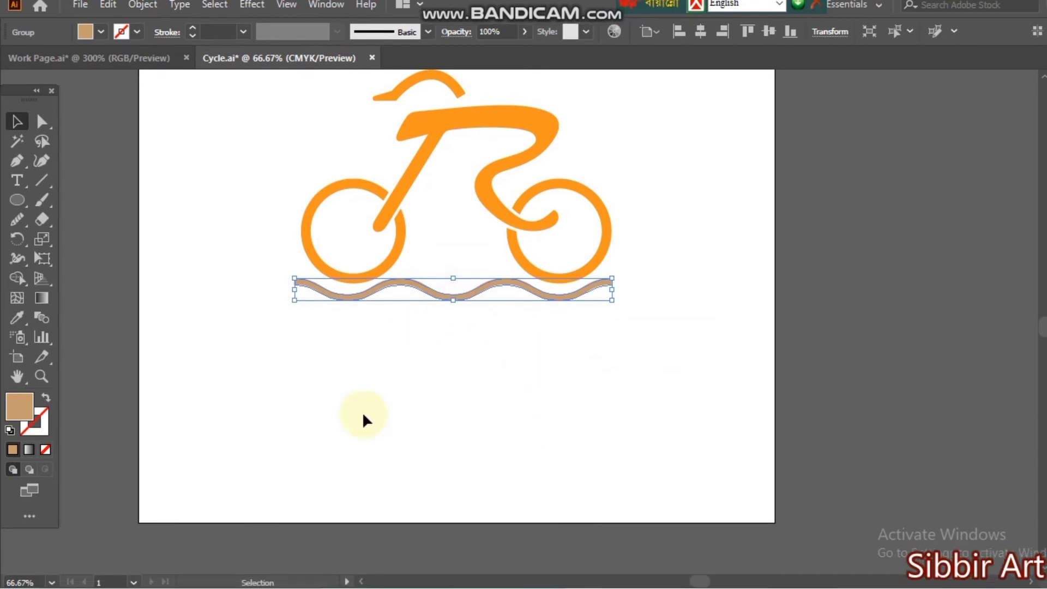
click(142, 4)
mouse_move(238, 401)
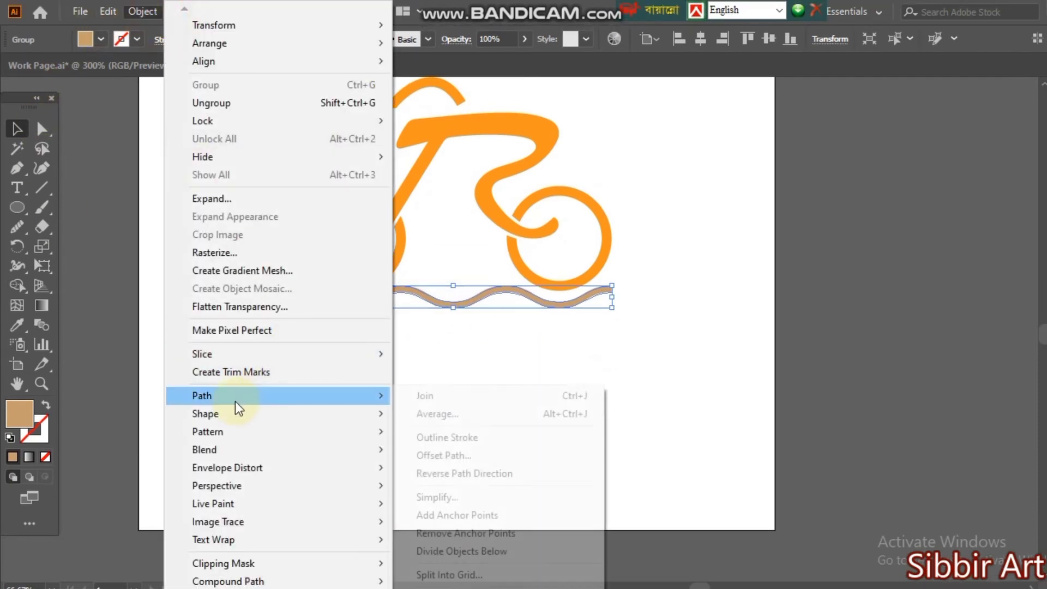
click(567, 162)
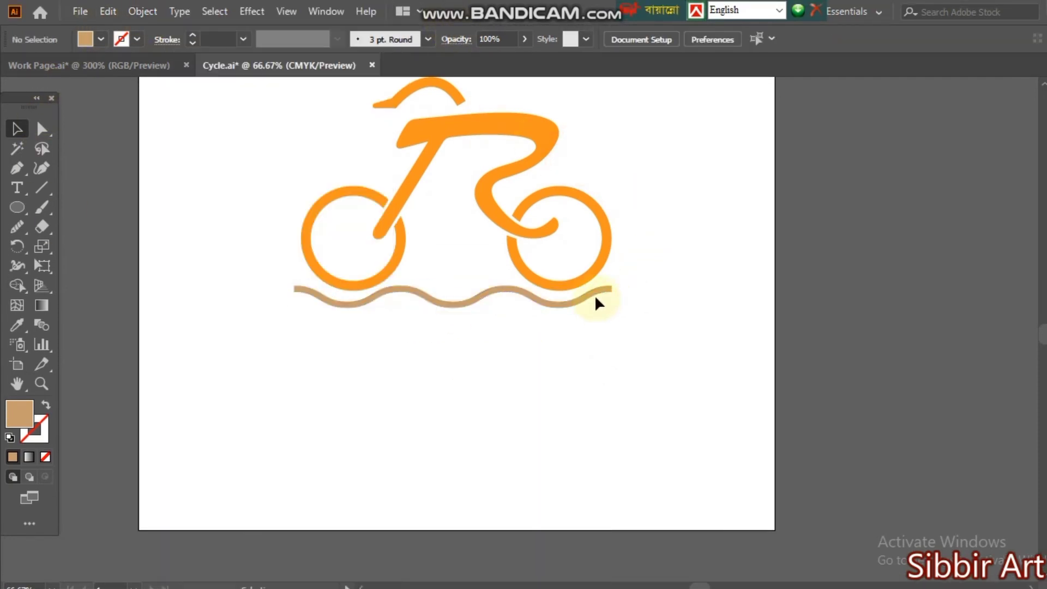
Add a previewed Drop Shadow effect to the brown wavy line with its blur set to 10 pt
click(598, 303)
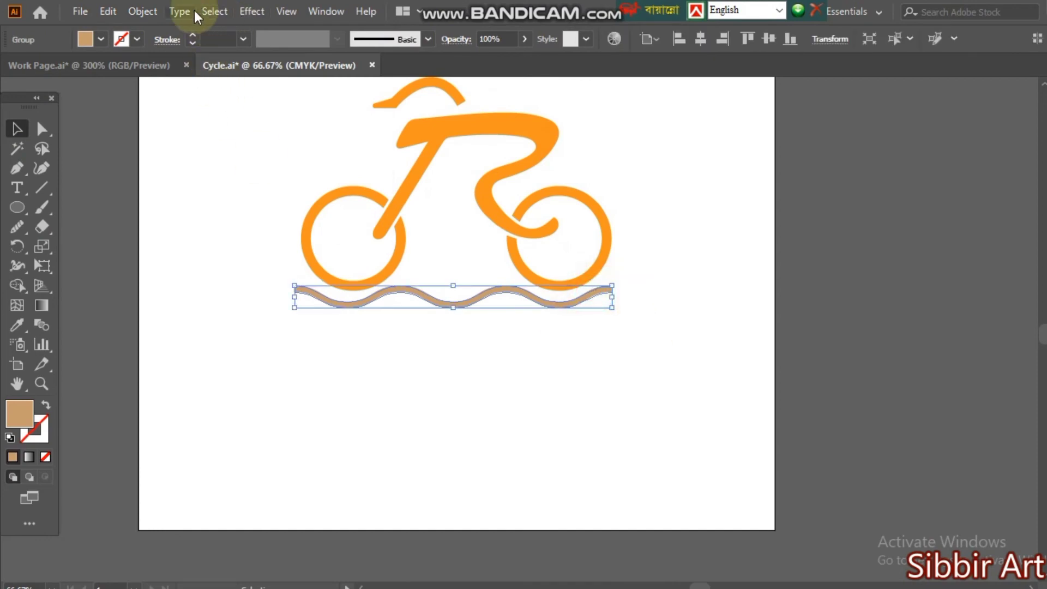
click(249, 17)
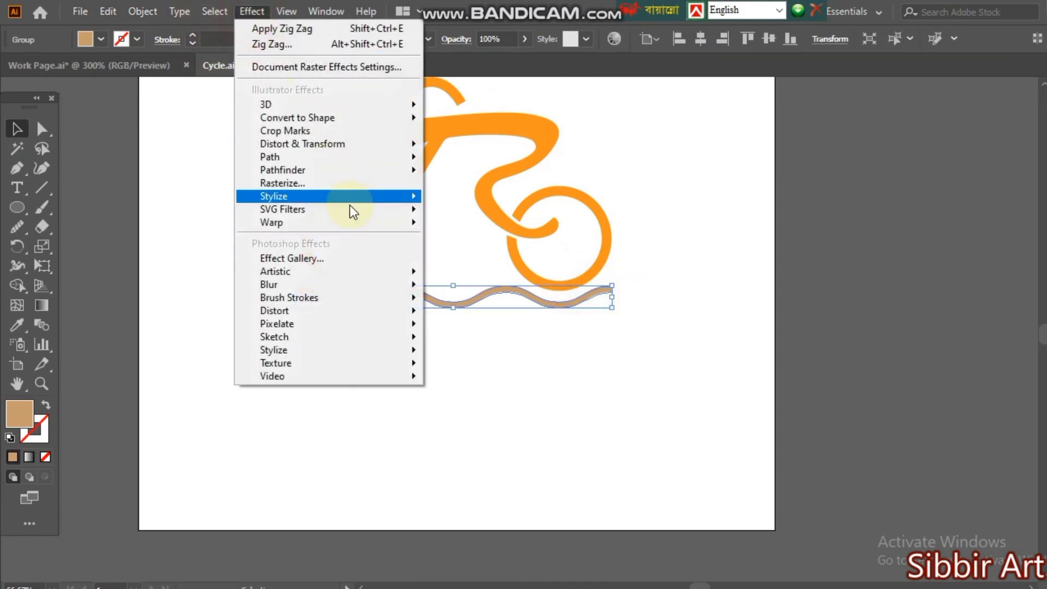
mouse_move(335, 198)
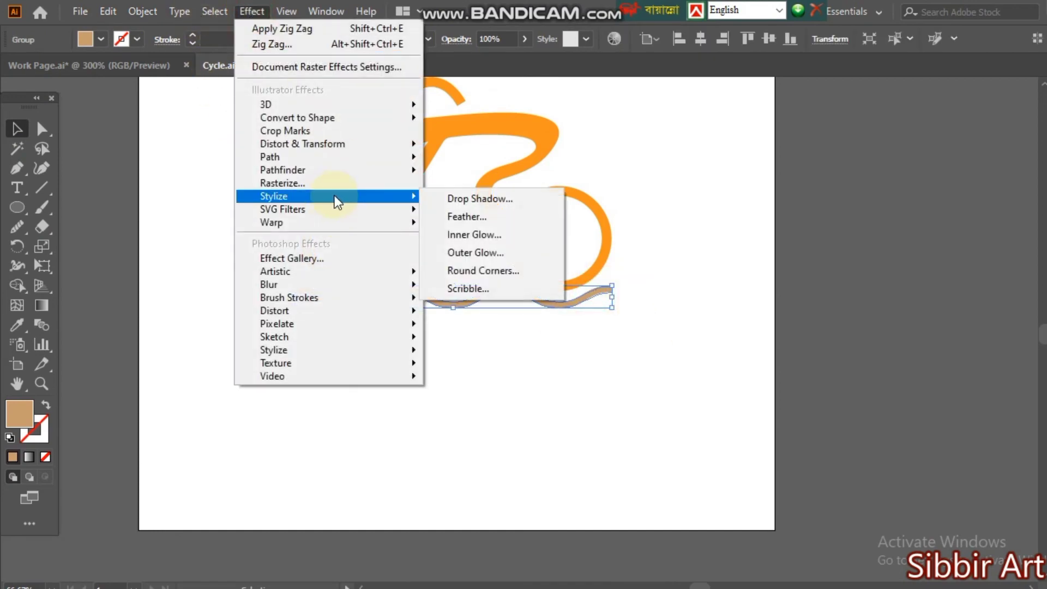
click(479, 200)
click(782, 299)
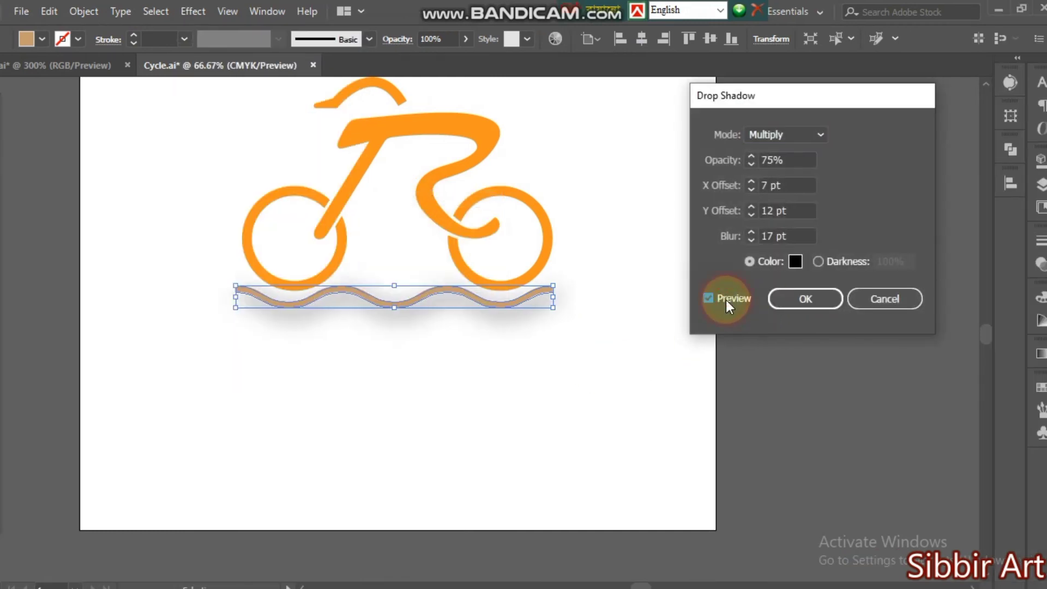
click(740, 237)
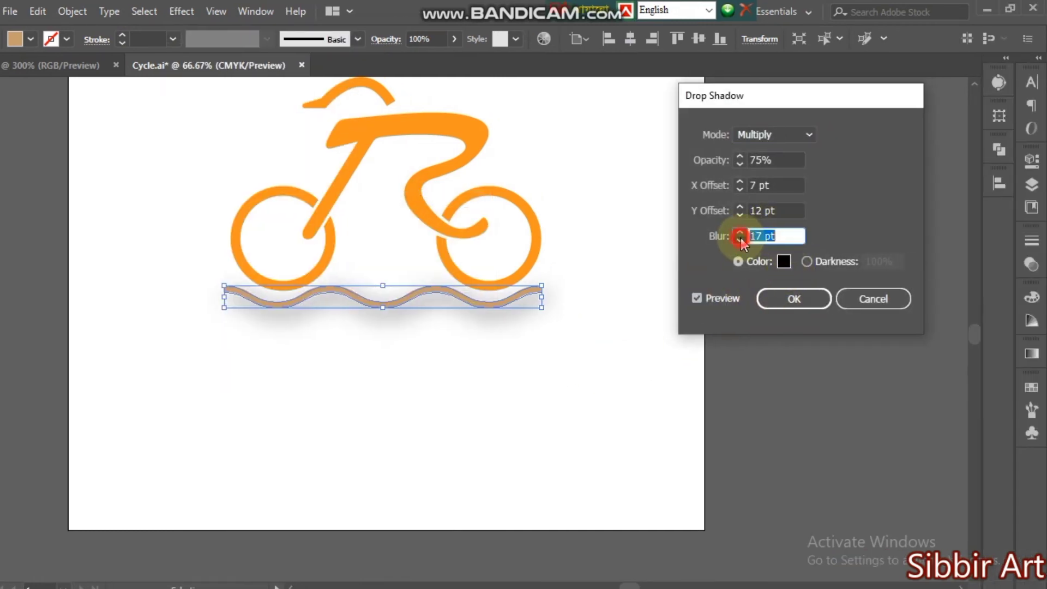
click(740, 239)
click(740, 239)
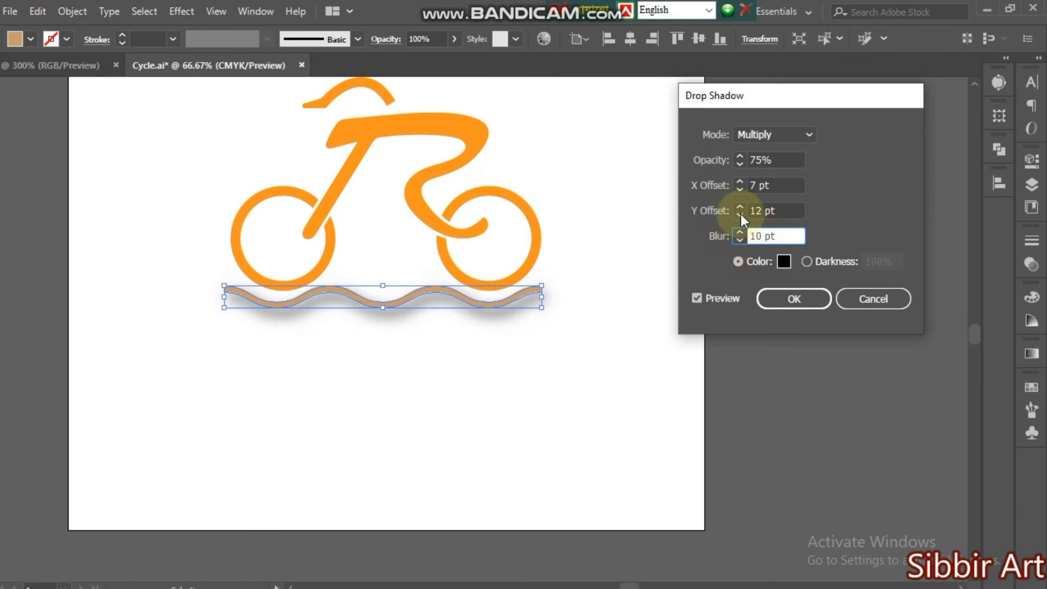
Set the drop shadow's X offset to -3 pt
click(739, 190)
click(740, 189)
click(740, 190)
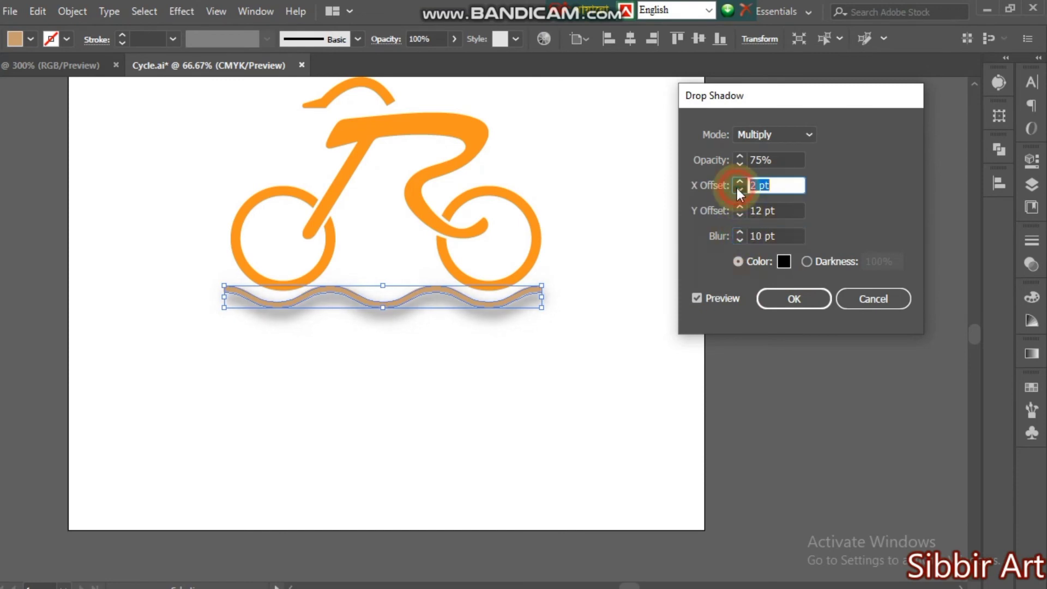
click(739, 189)
click(739, 189)
click(738, 188)
click(738, 188)
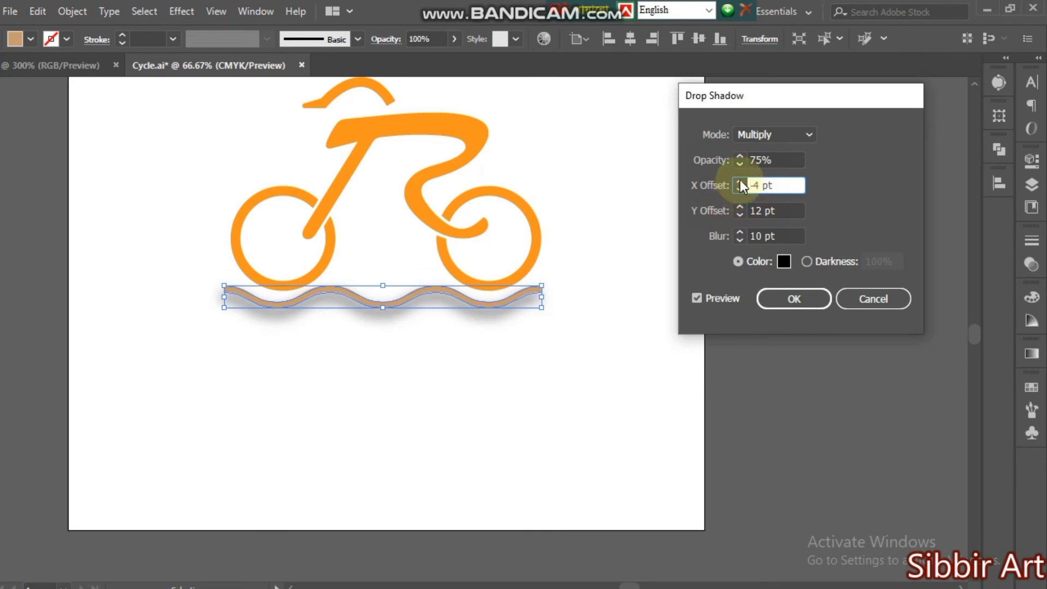
Set the drop shadow's Y offset to 5 pt and apply the effect to the wavy line
click(739, 207)
click(740, 207)
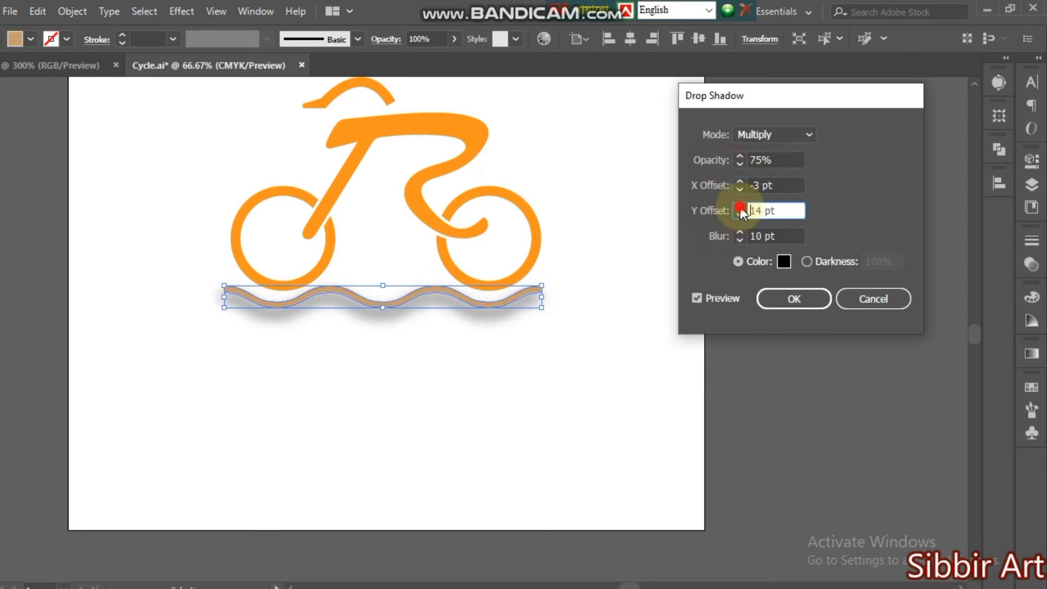
click(740, 207)
click(740, 207)
click(740, 207)
click(740, 207)
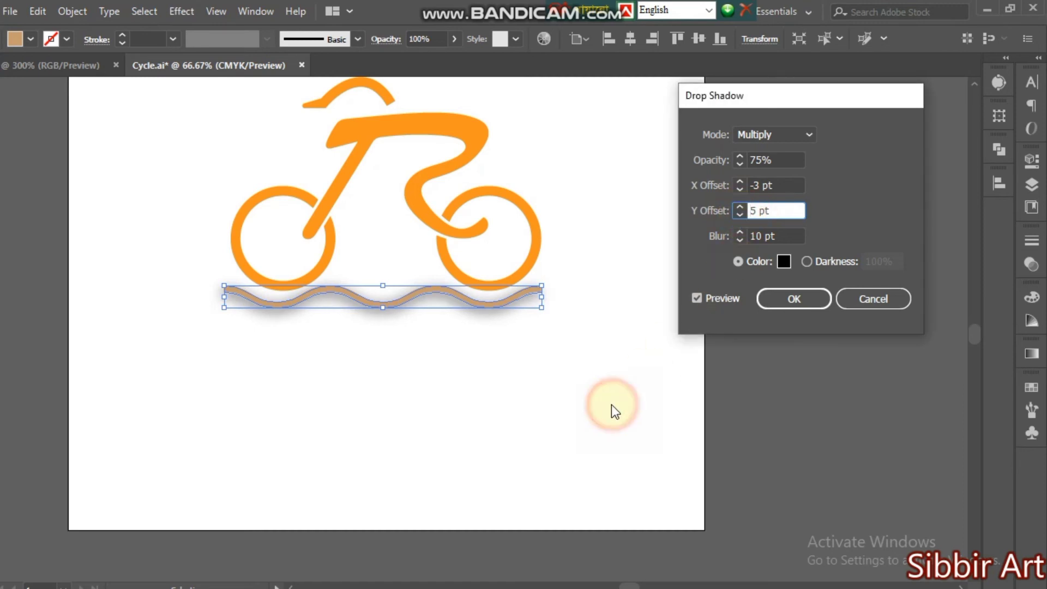
click(786, 300)
click(491, 493)
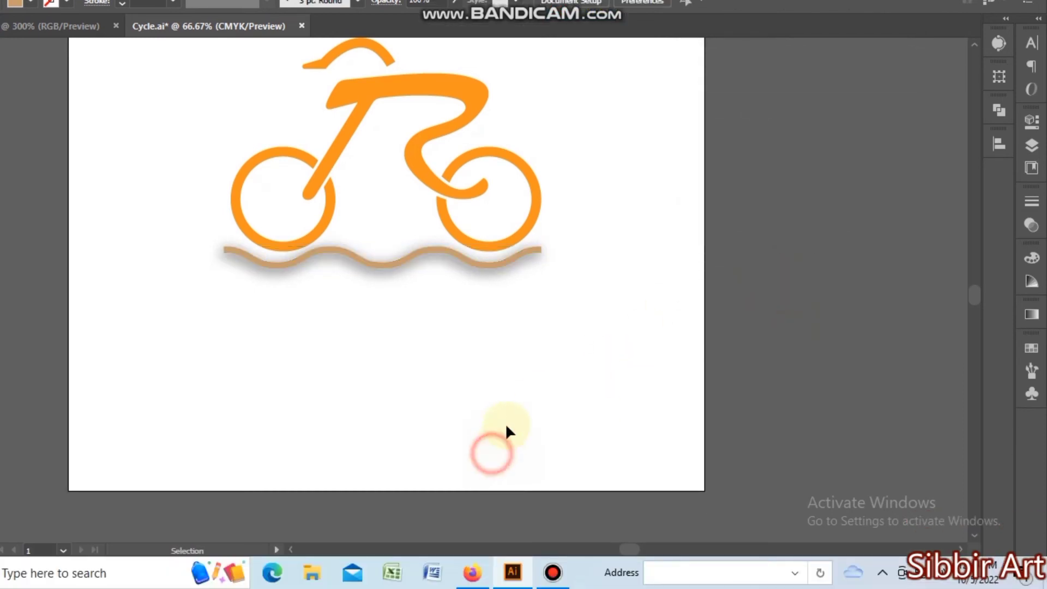
key(ctrl+minus)
key(ctrl+minus)
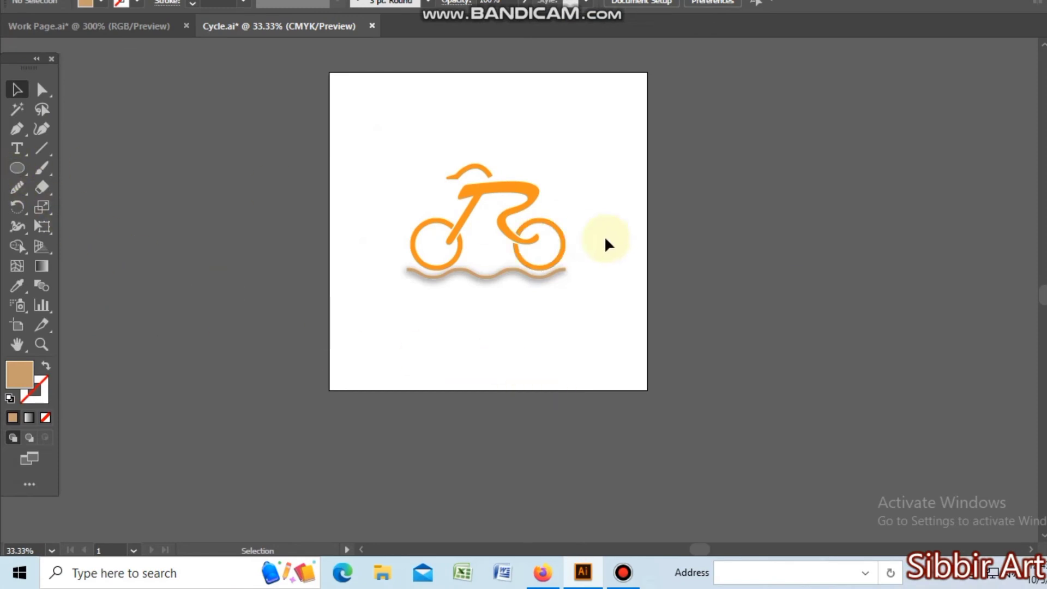
drag(404, 147, 636, 260)
click(633, 289)
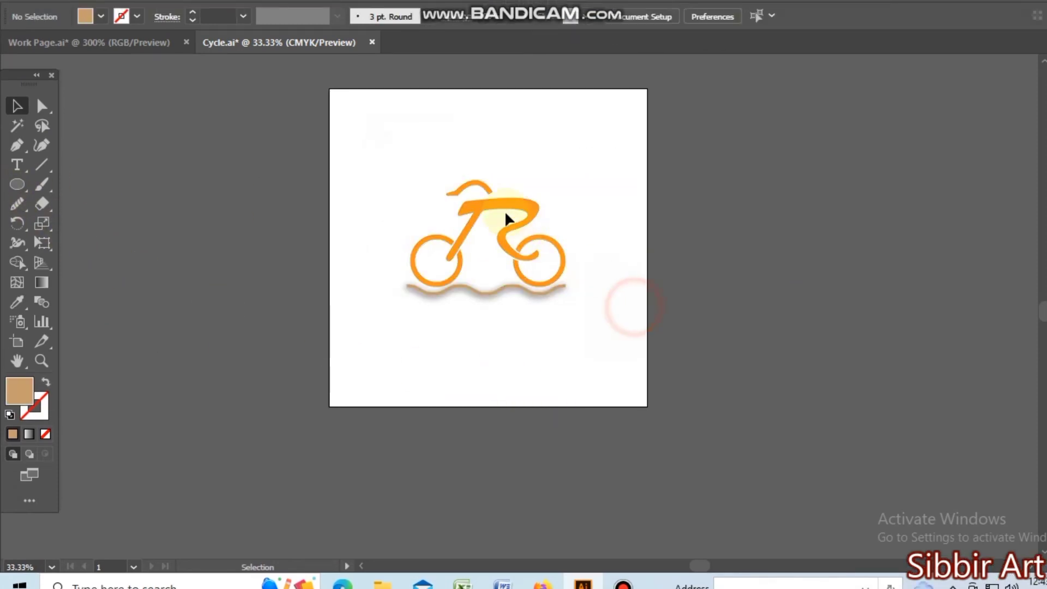
click(507, 218)
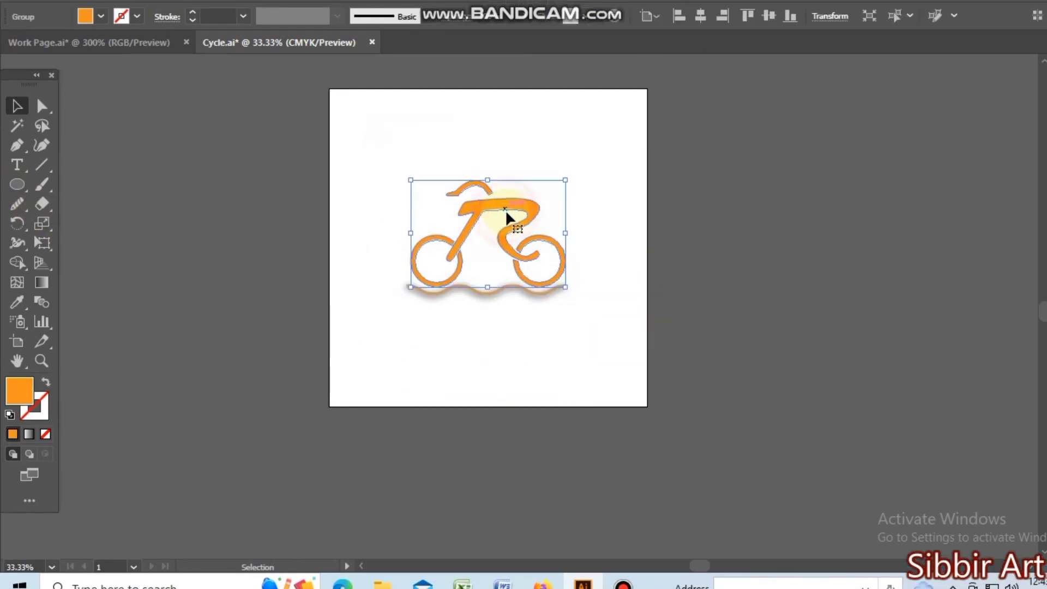
click(594, 218)
Add the text "ORO" beneath the front wheel's wavy line and scale it up to about 52 pt
click(17, 164)
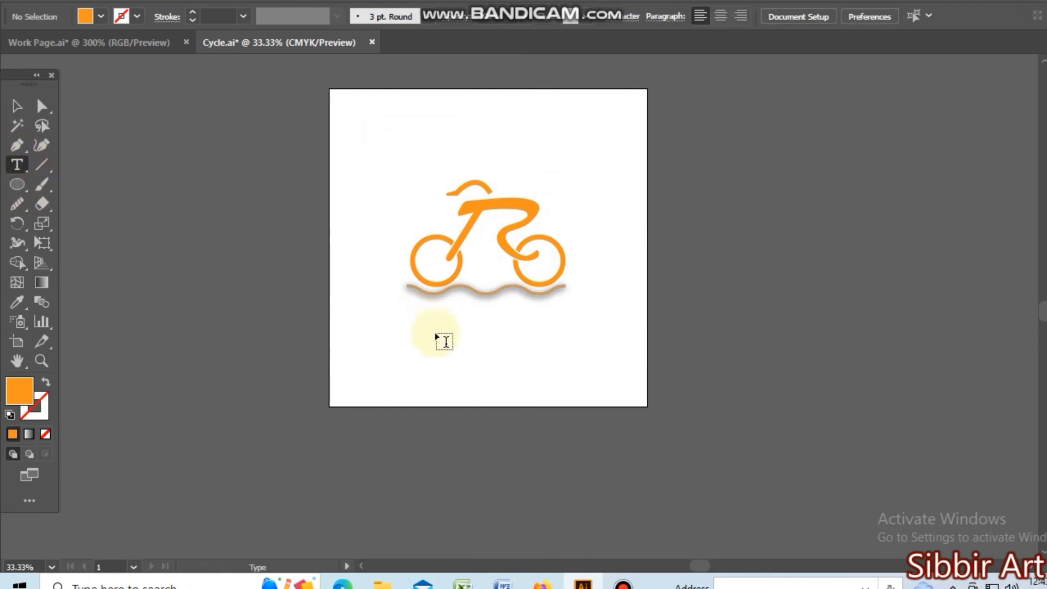
ctrl+click(458, 320)
click(452, 299)
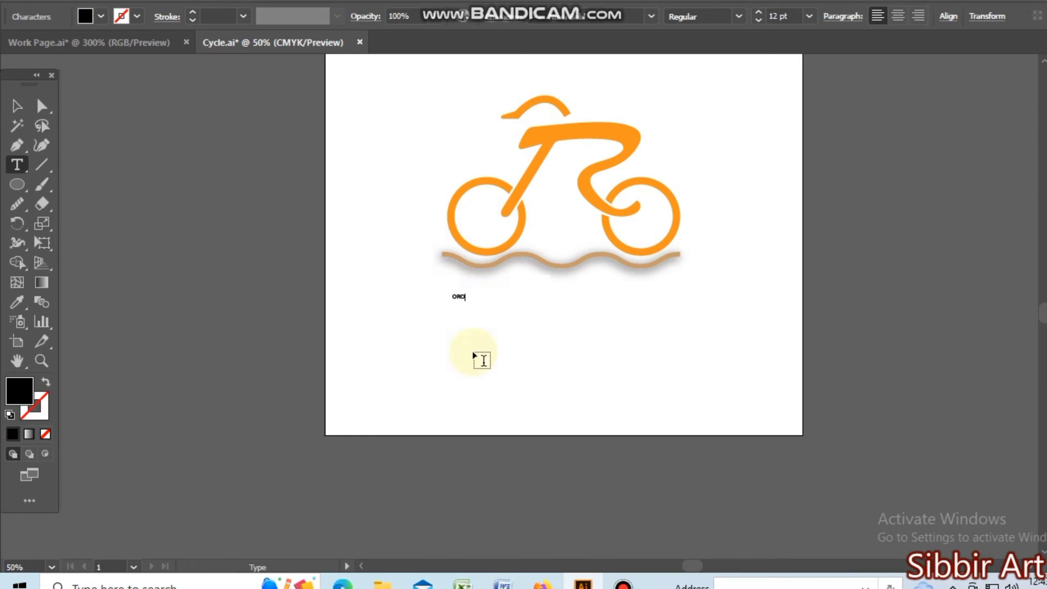
key(Escape)
drag(466, 301, 492, 316)
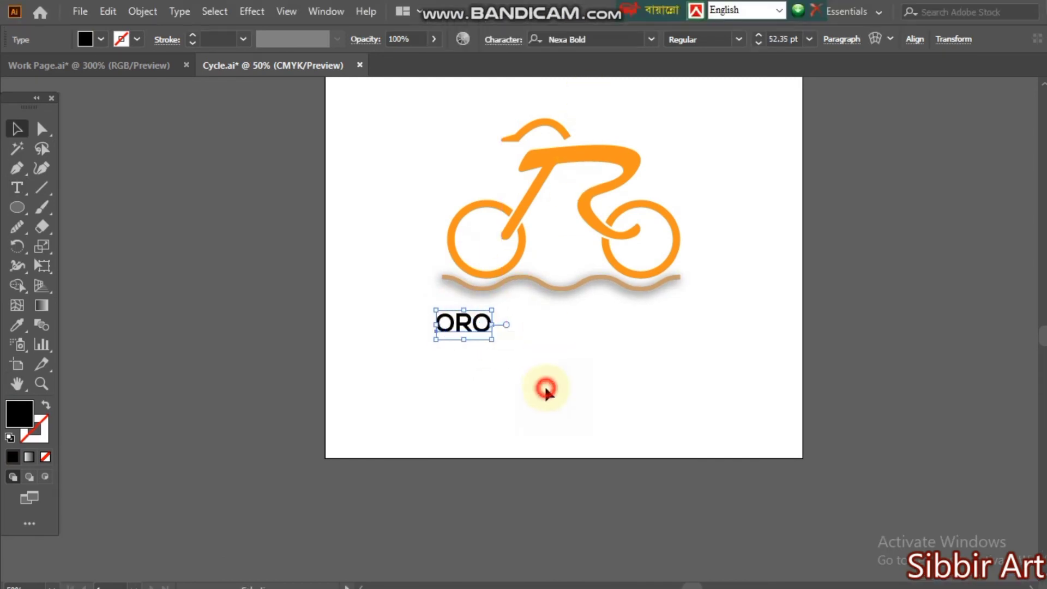
click(546, 389)
Enlarge the "ORO" text to about 94 pt and place a duplicate beside it beneath the rear wheel
scroll(488, 327, up, 1)
click(487, 328)
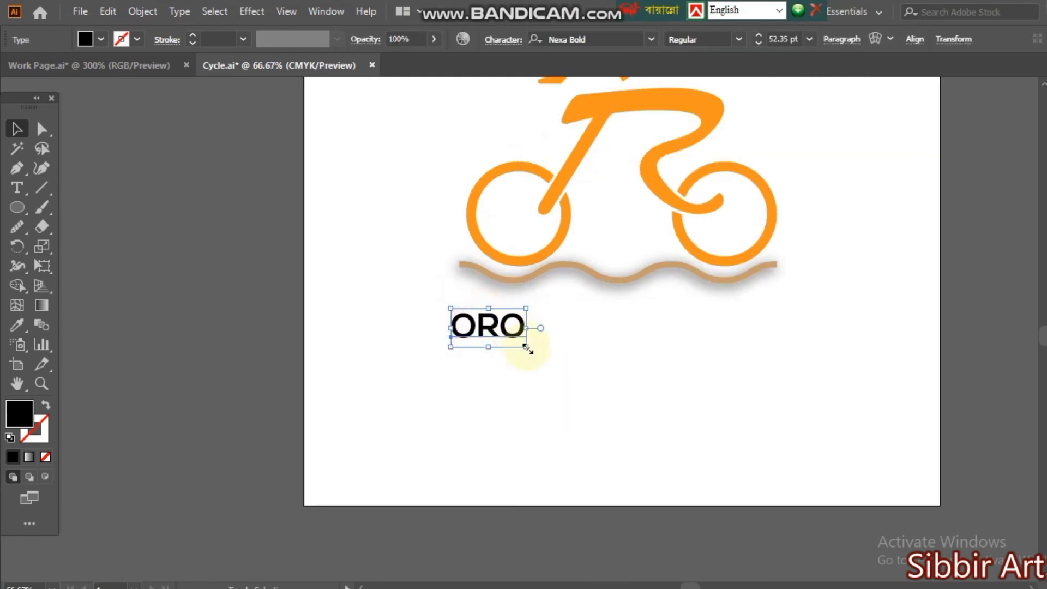
drag(526, 348, 765, 334)
Replace the duplicate "ORO" text beneath the rear wheel with "Bike shop"
key(t)
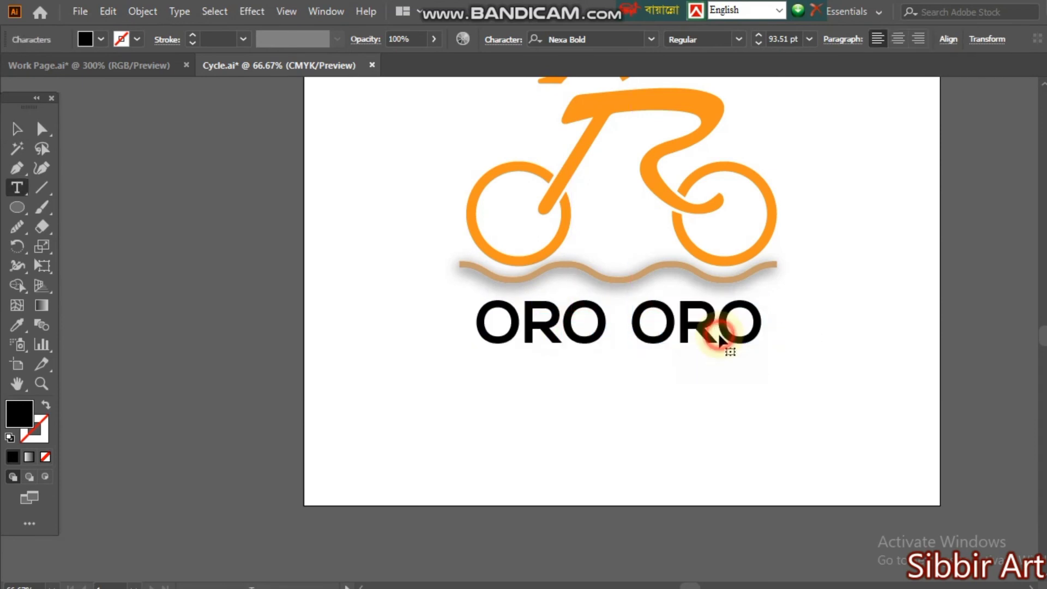
double_click(719, 335)
text(Bi)
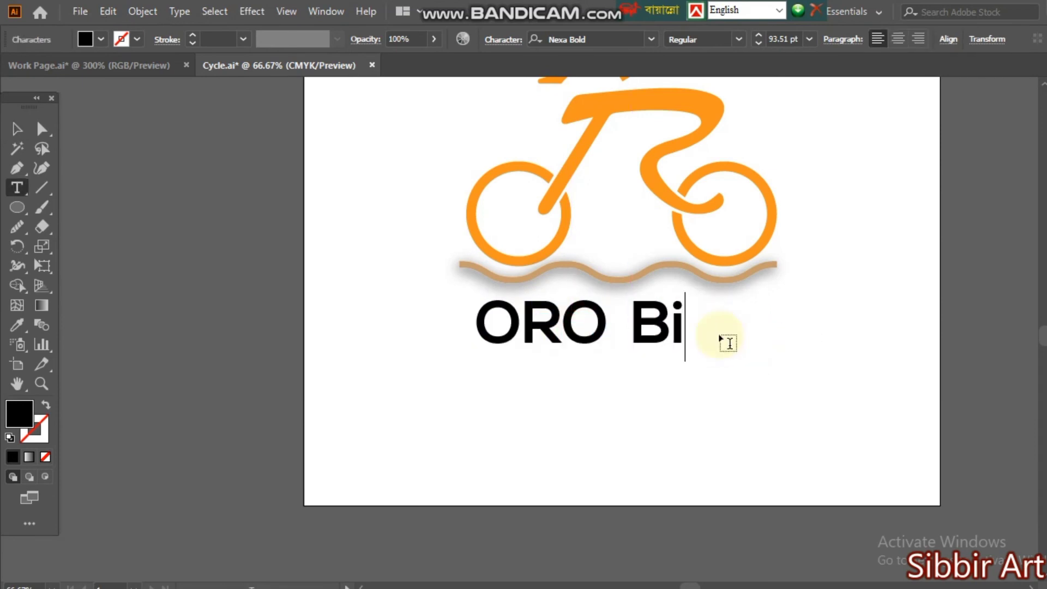
text(ke shop)
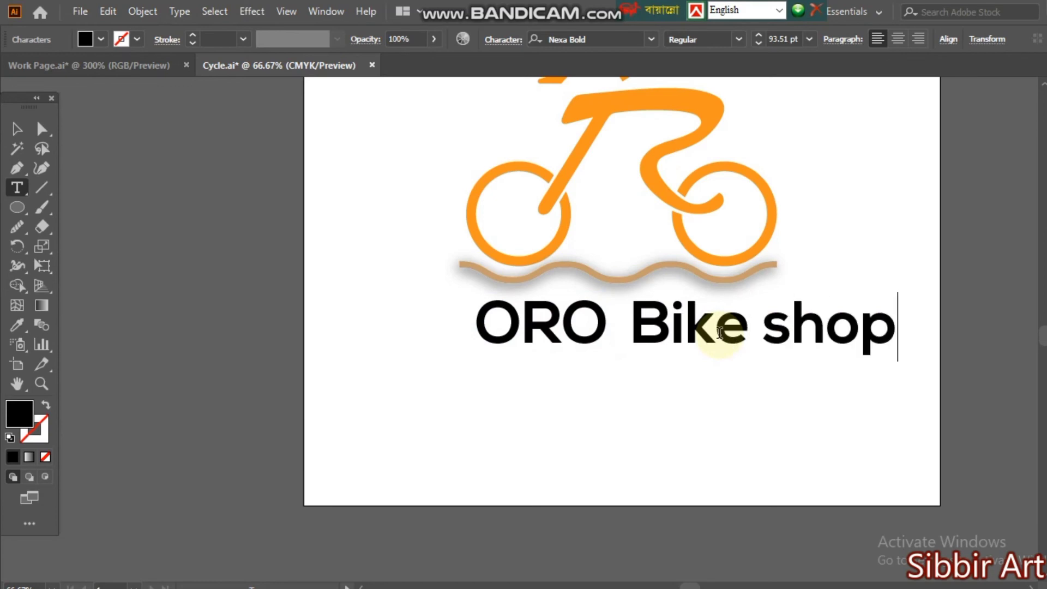
Change the "Bike shop" text's font to Nexa Light and scale it down to about 57 pt
key(Escape)
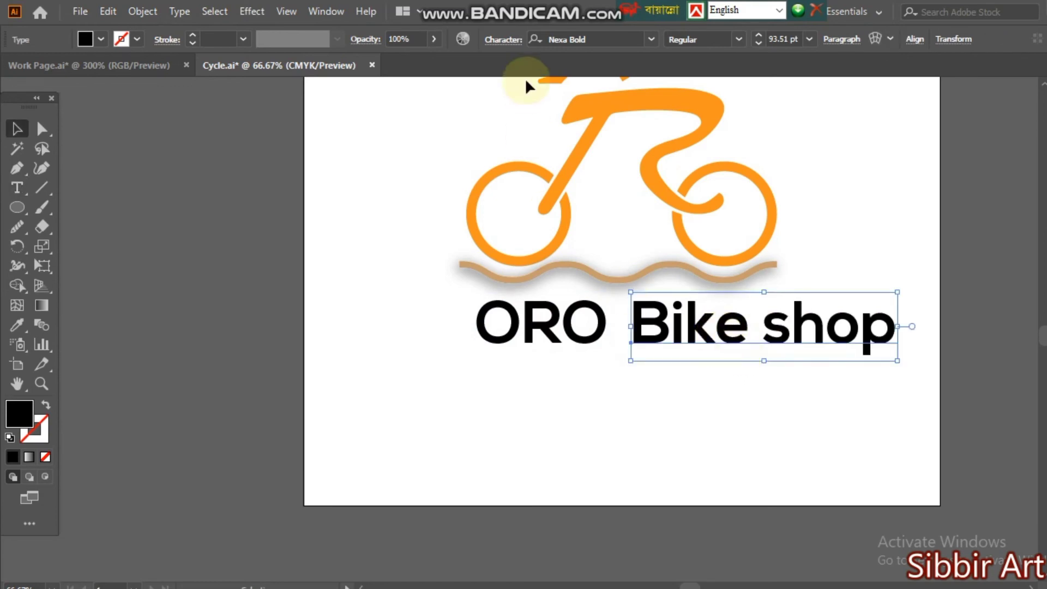
click(599, 38)
text(nex)
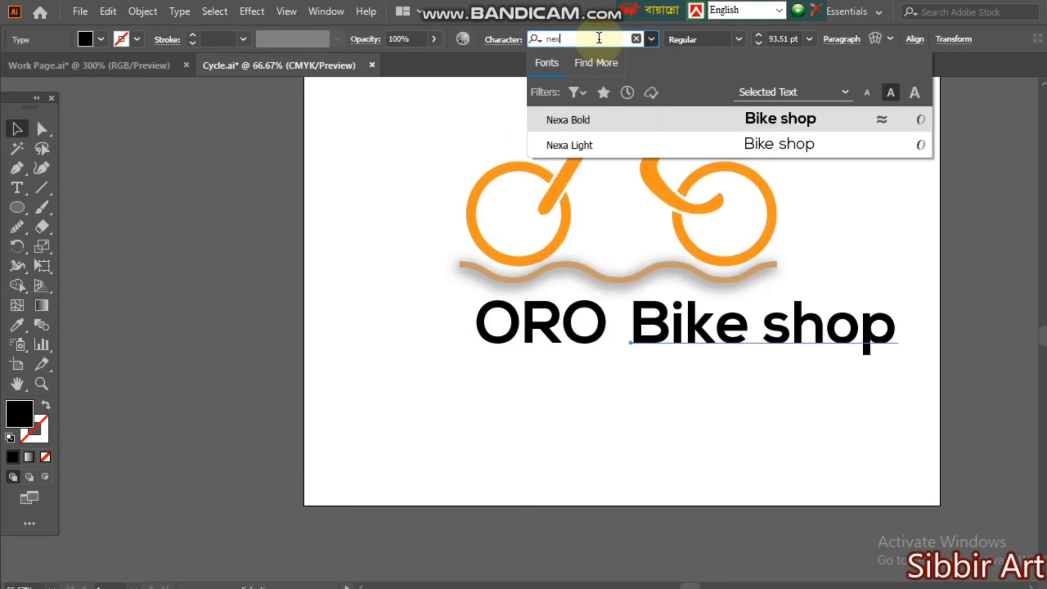
click(615, 143)
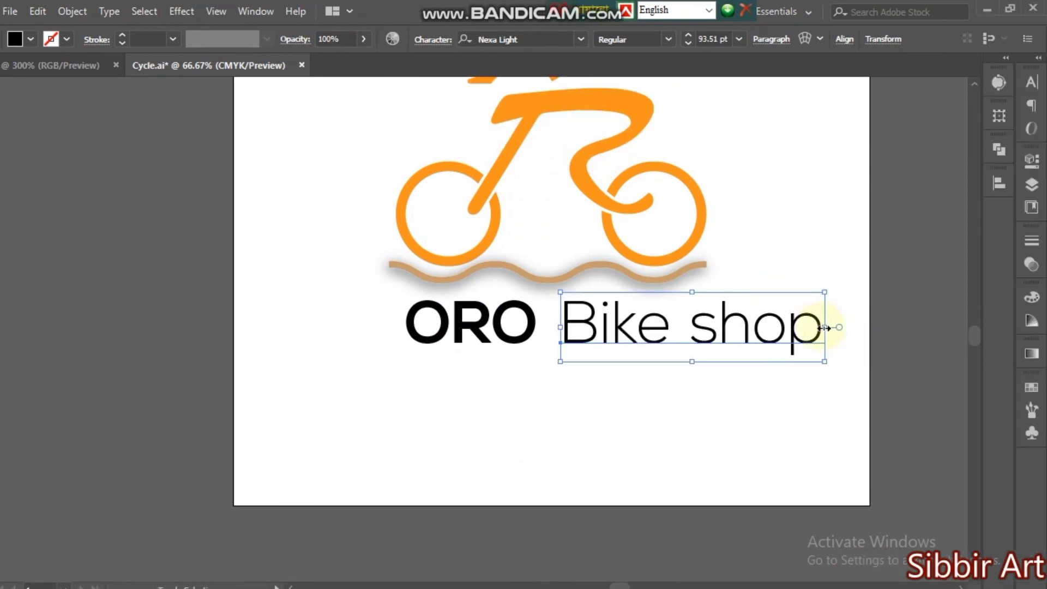
drag(825, 328, 721, 327)
Shift "ORO" to the wavy line's front end, then fit "Bike shop" beside it at about 63 pt, ending near the line's rear end
click(484, 329)
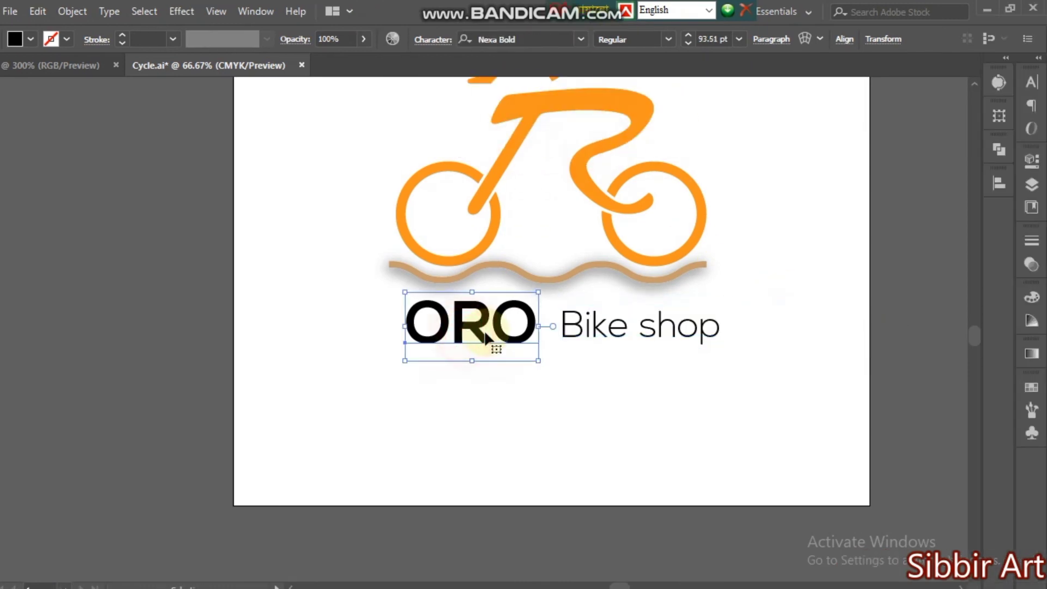
drag(484, 329, 465, 329)
click(627, 338)
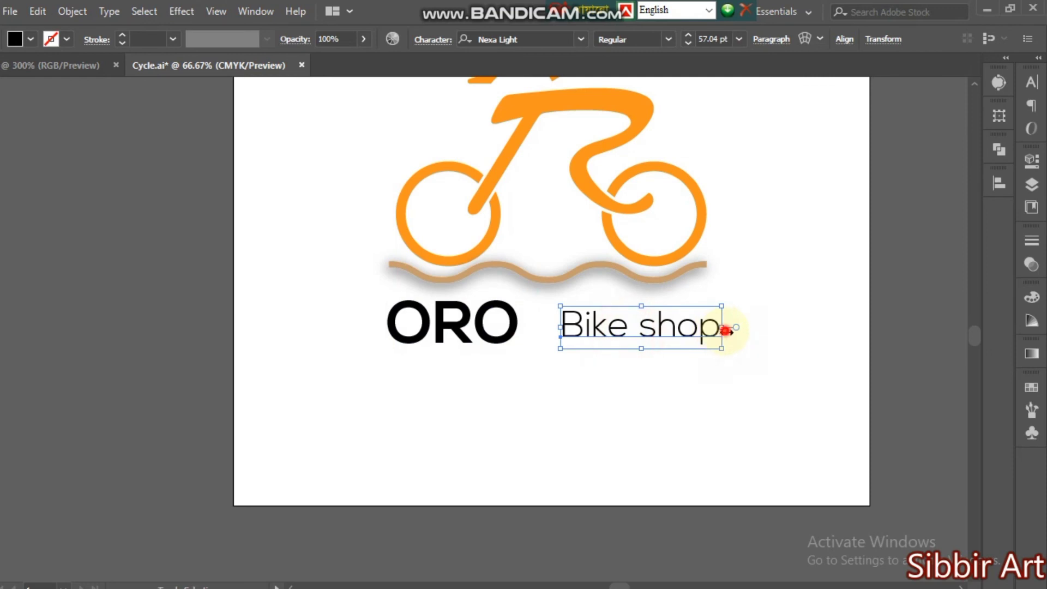
drag(725, 330, 688, 327)
drag(594, 327, 567, 327)
drag(665, 311, 717, 285)
click(765, 390)
Center "Bike shop" vertically on "ORO", using "ORO" as the key object
click(518, 338)
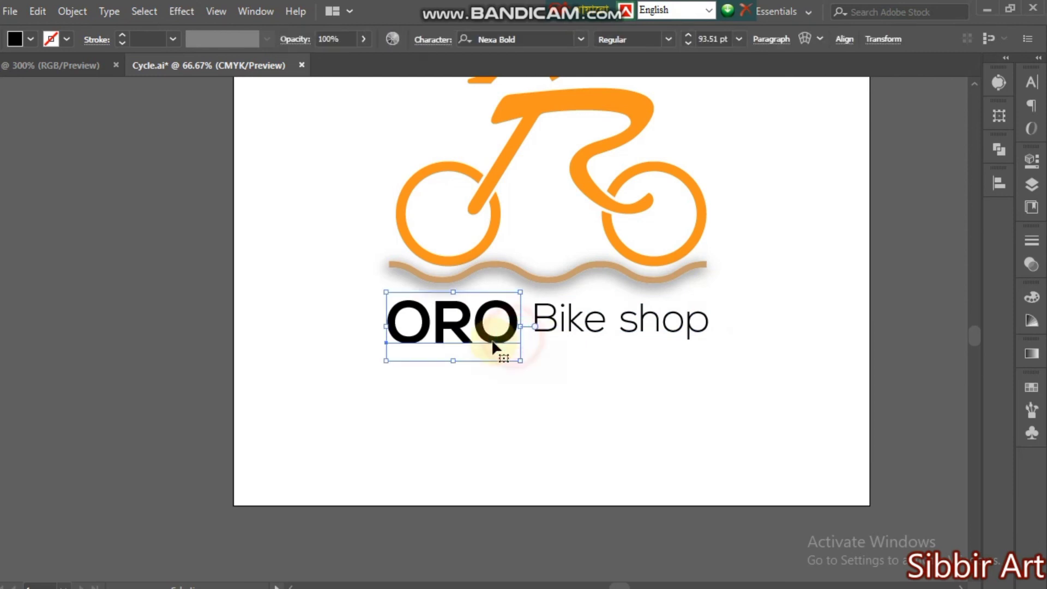
shift+click(612, 322)
click(643, 442)
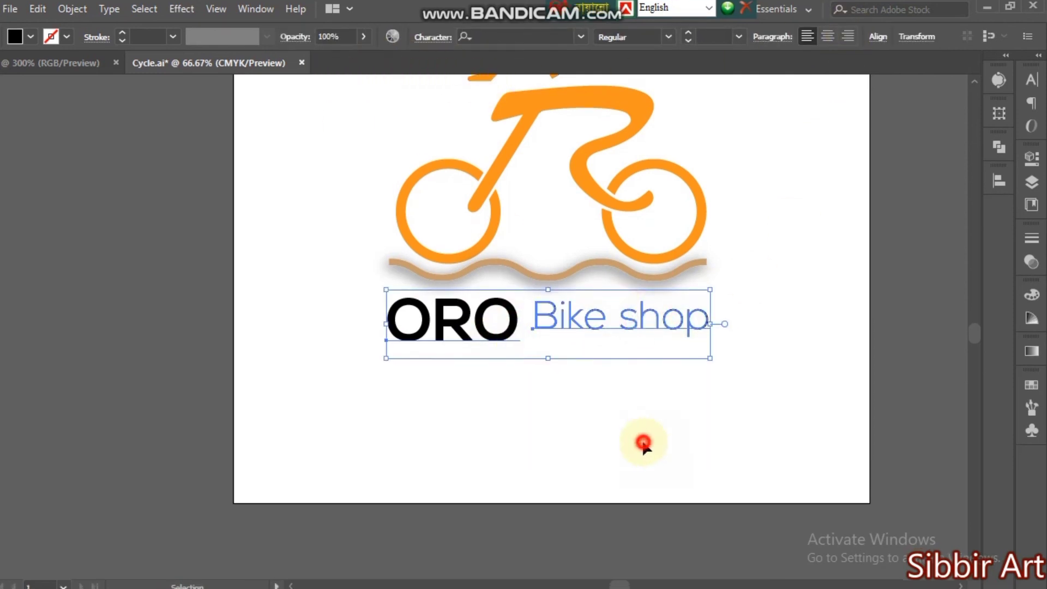
drag(701, 402, 532, 327)
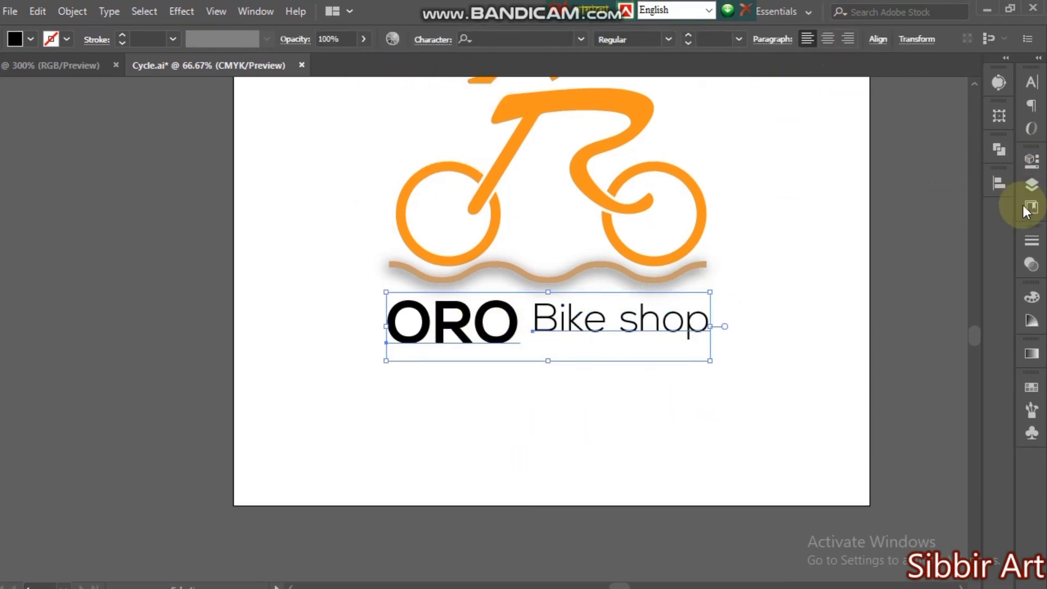
click(999, 181)
click(938, 219)
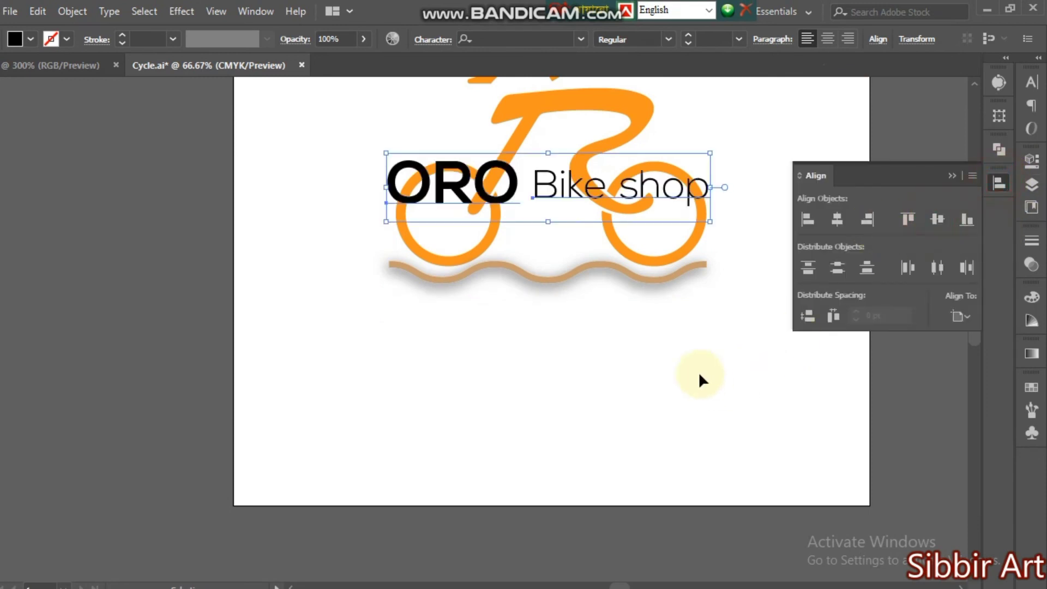
key(ctrl+z)
click(468, 333)
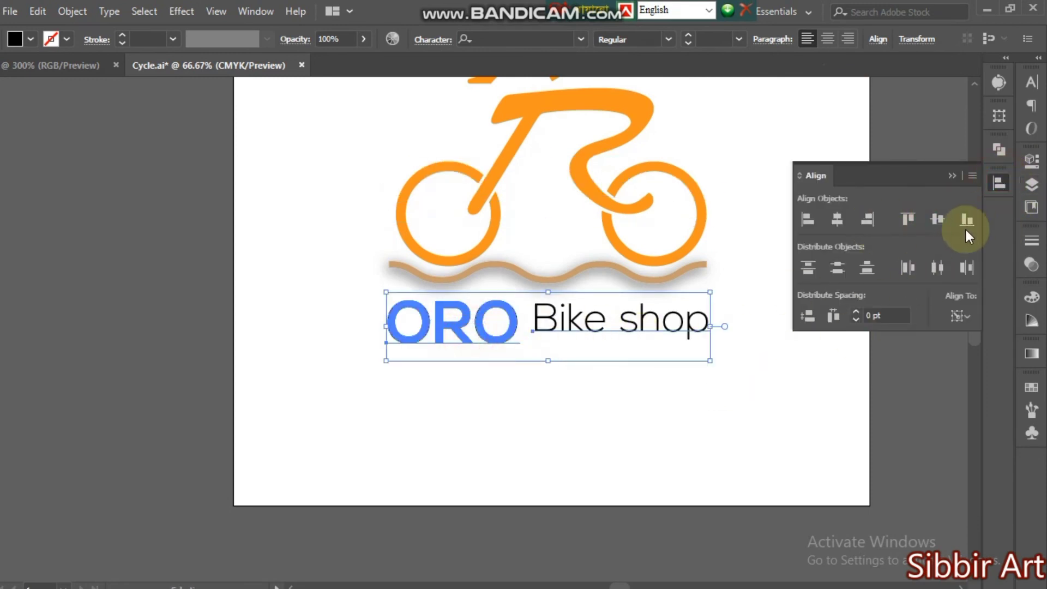
click(937, 219)
click(714, 382)
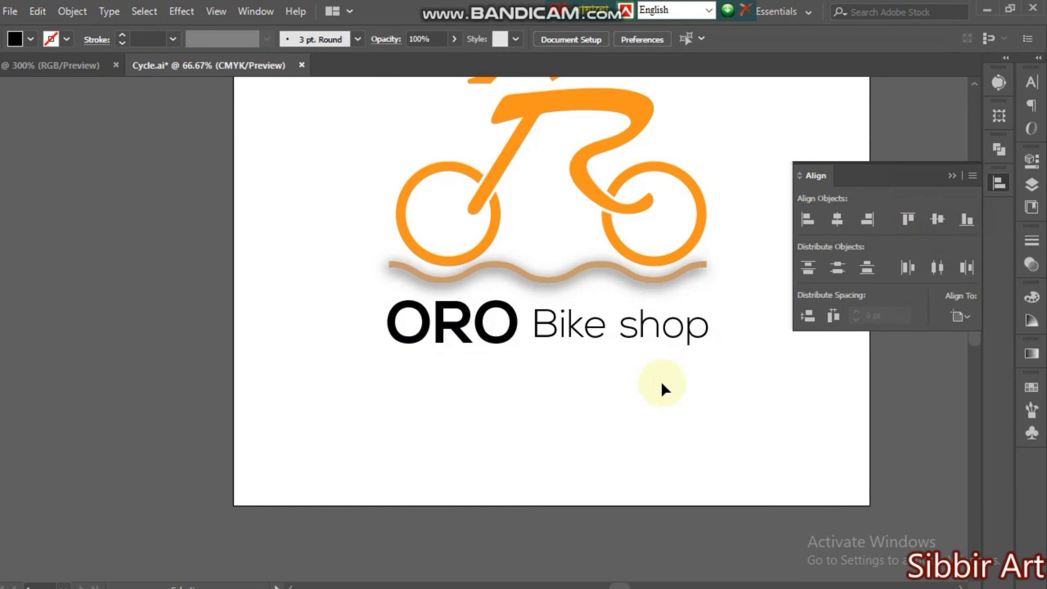
Try to convert the "ORO" and "Bike shop" texts to outlines
click(506, 340)
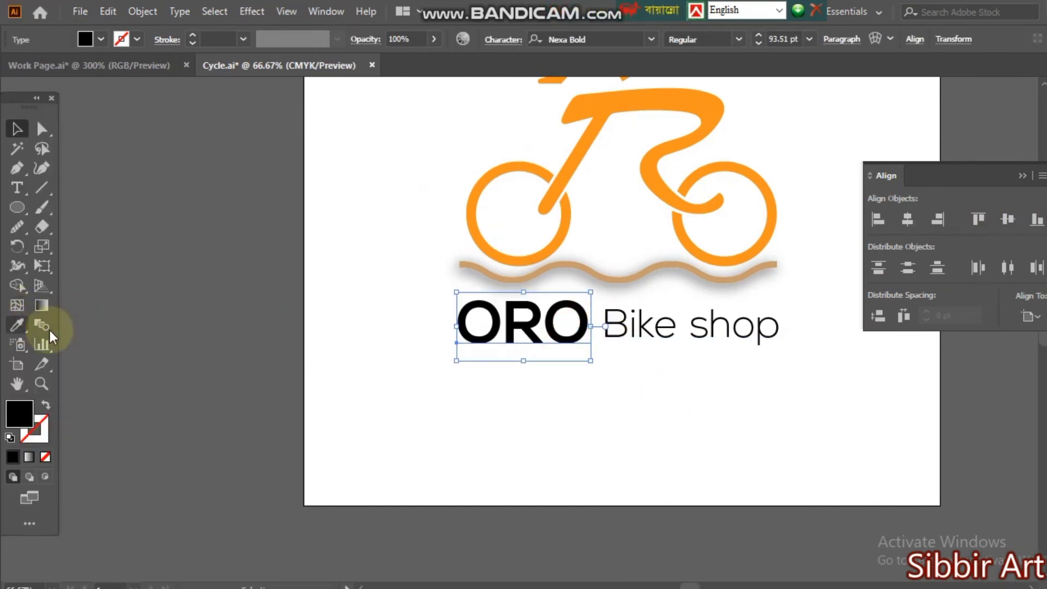
shift+click(679, 324)
right_click(681, 325)
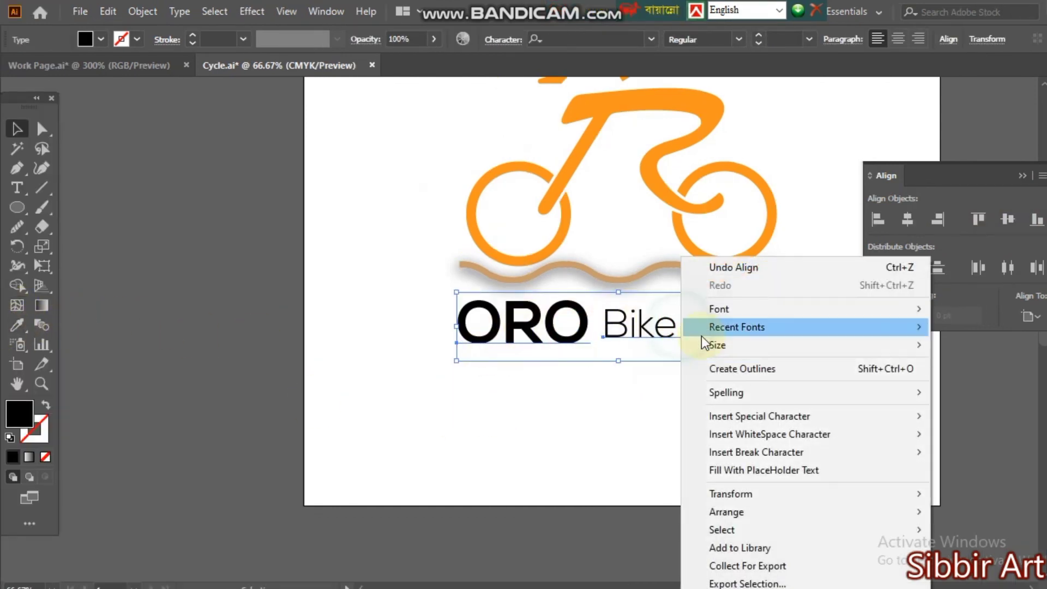
click(757, 375)
click(666, 422)
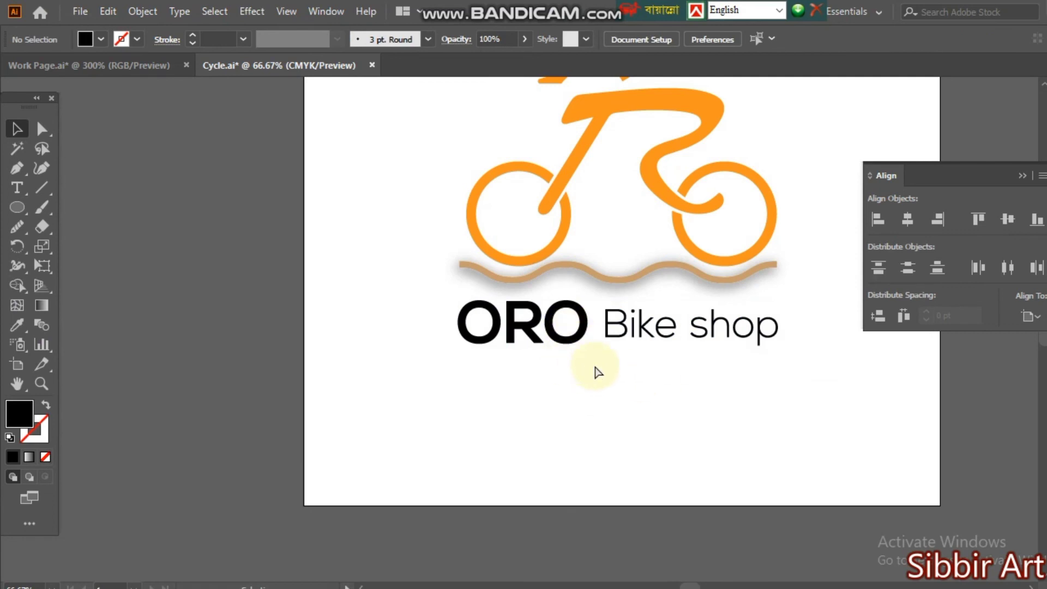
click(659, 390)
Change the "Bike shop" text to uppercase and scale it down to end near the wavy line's rear end
click(715, 330)
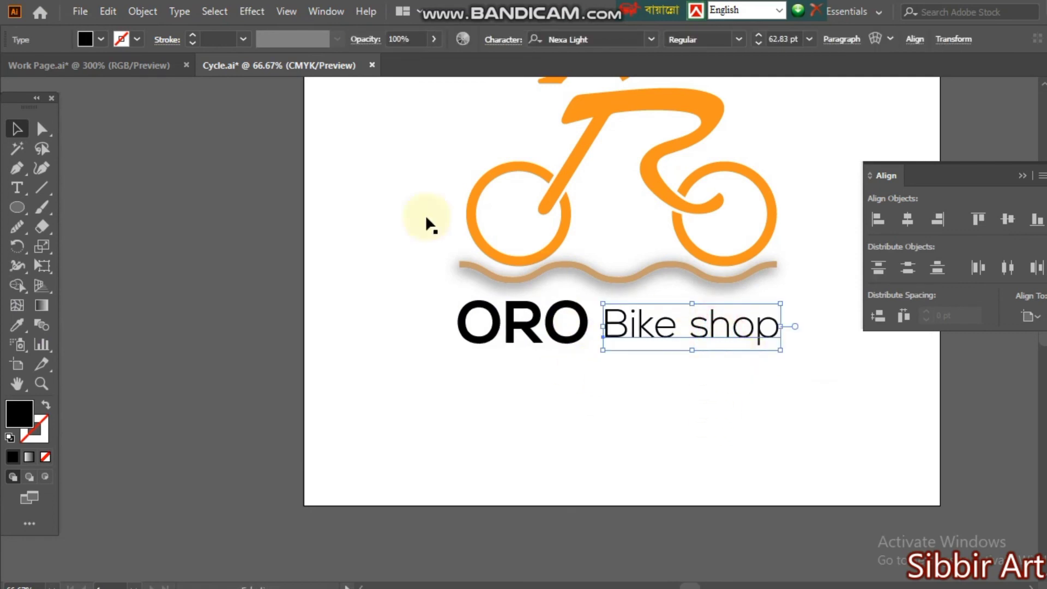
click(179, 12)
mouse_move(233, 262)
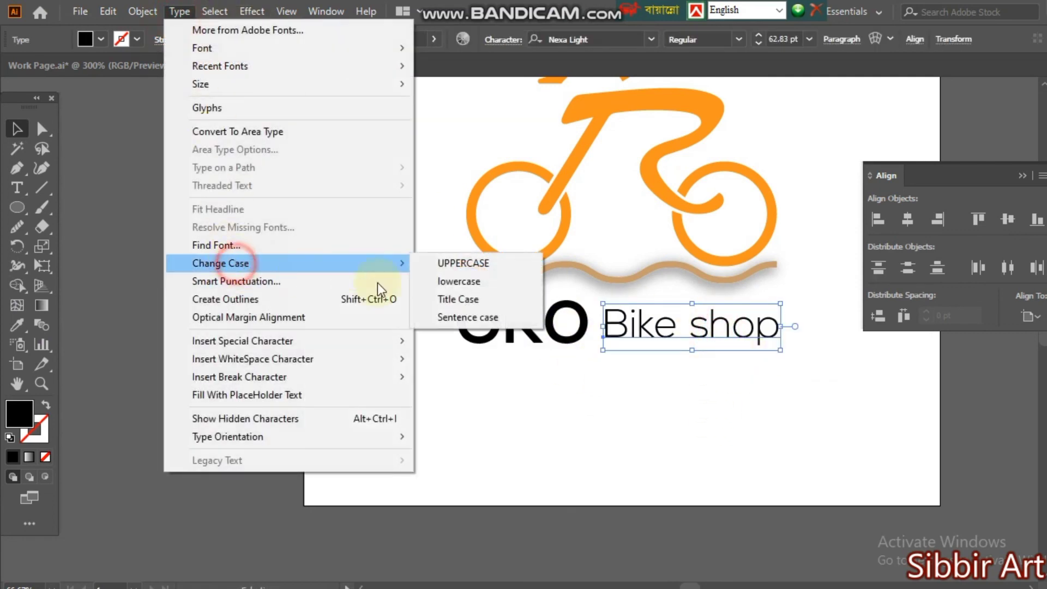
click(487, 265)
click(767, 407)
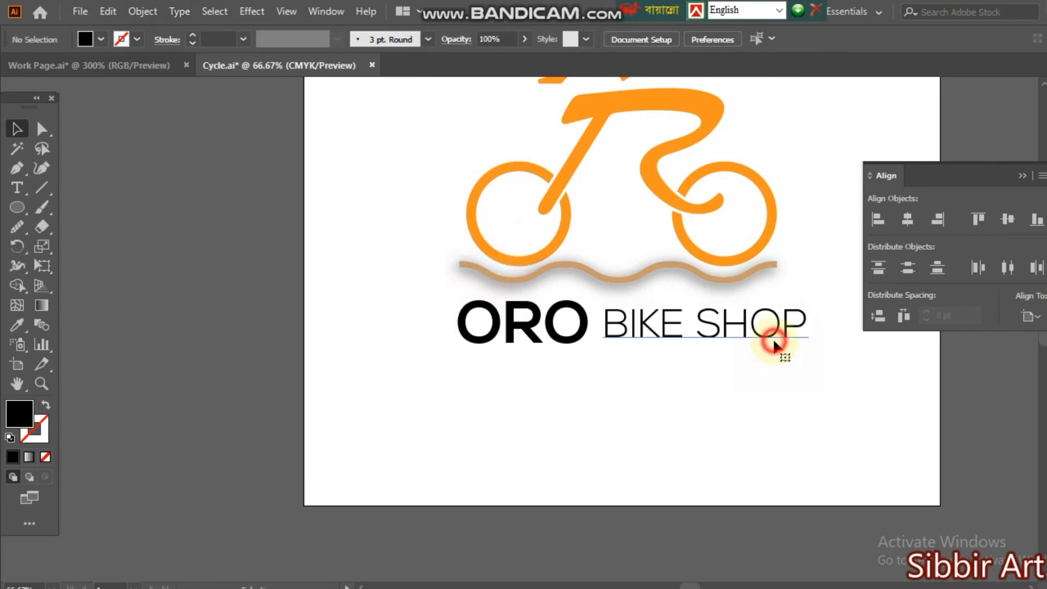
click(773, 339)
drag(811, 327, 761, 334)
click(762, 402)
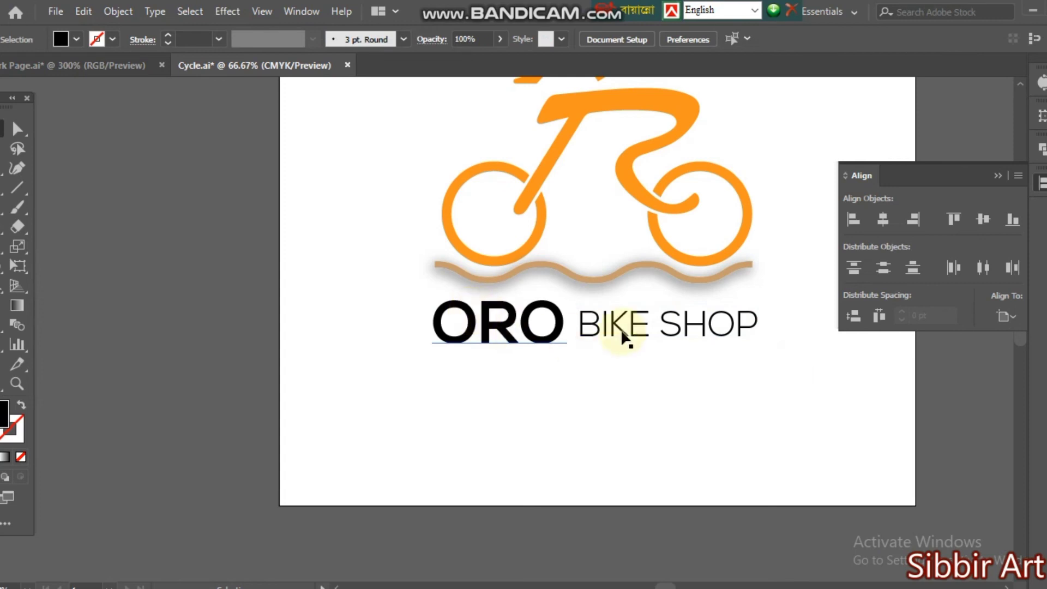
Convert the "ORO" and "BIKE SHOP" texts to outlines
click(626, 339)
right_click(534, 321)
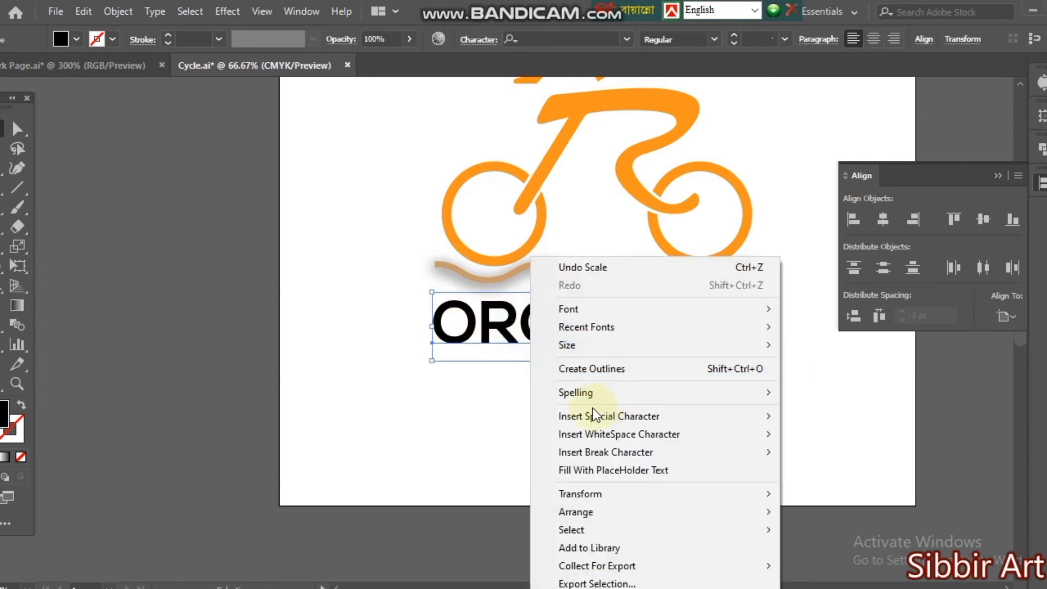
click(600, 369)
click(638, 428)
Fill the "ORO" lettering with the bicycle's orange using the Eyedropper
click(503, 337)
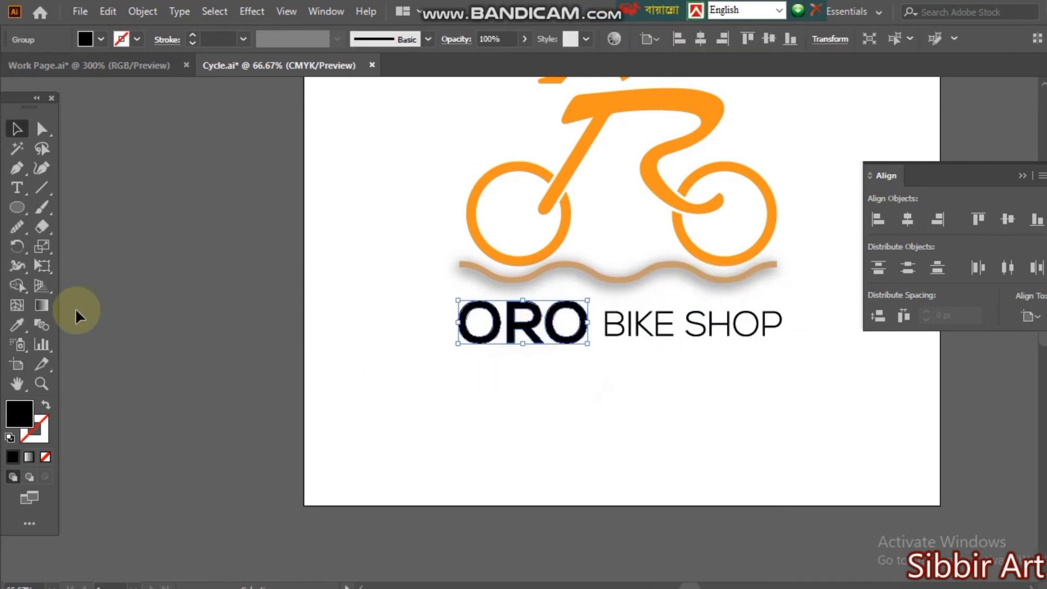
click(17, 325)
click(583, 123)
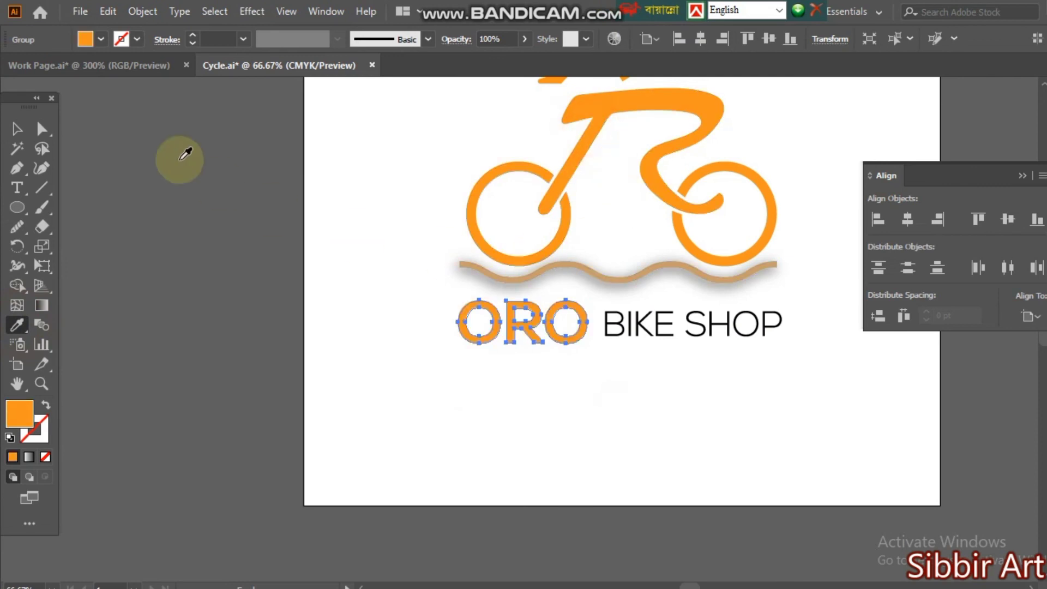
click(17, 129)
click(543, 390)
Fill the "BIKE SHOP" lettering with the wavy line's light brown using the Eyedropper
click(607, 337)
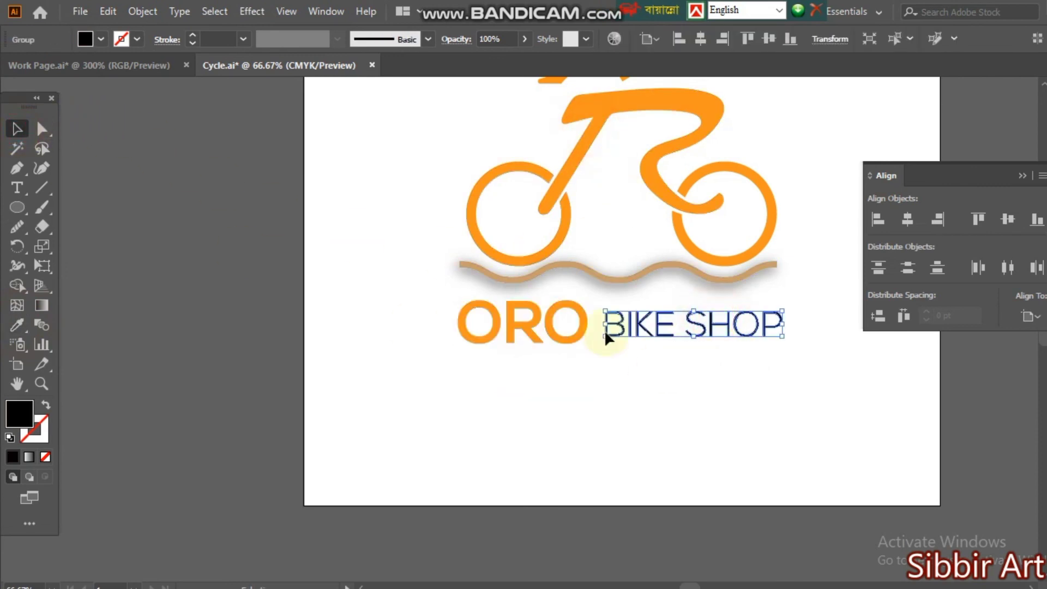
click(17, 325)
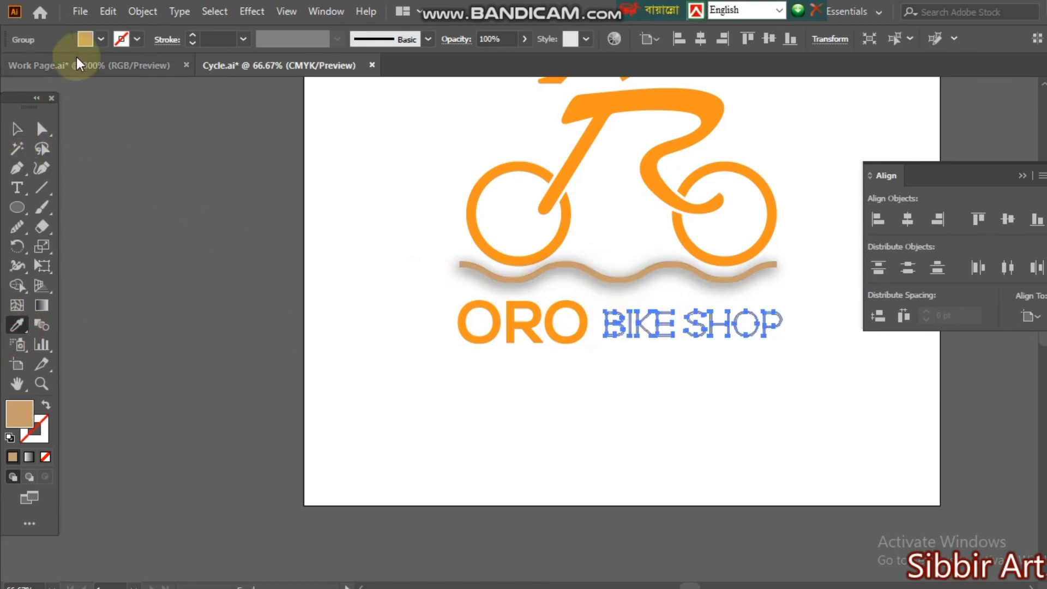
click(102, 39)
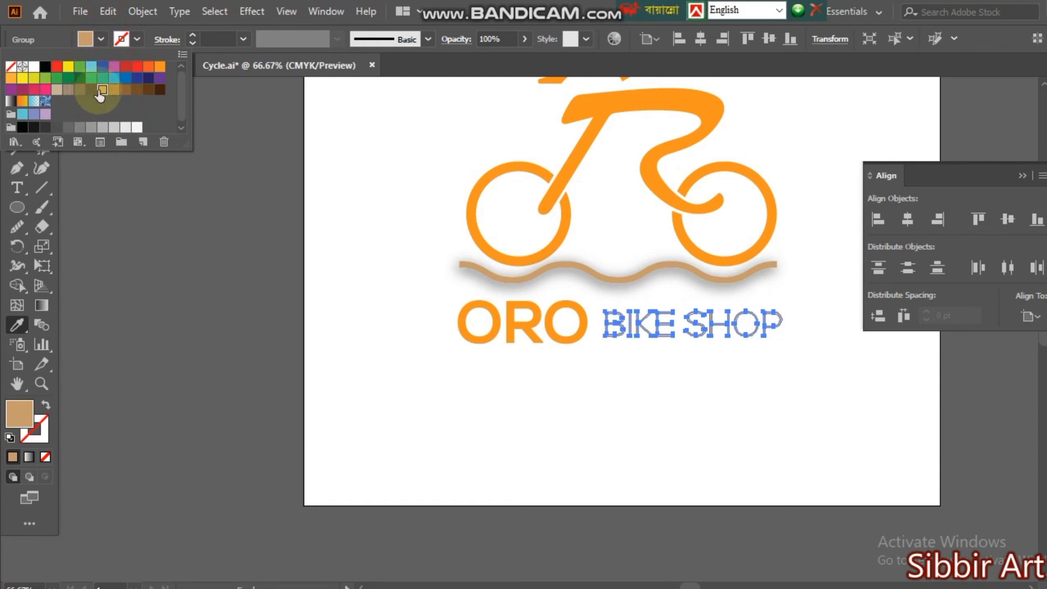
click(362, 346)
click(786, 417)
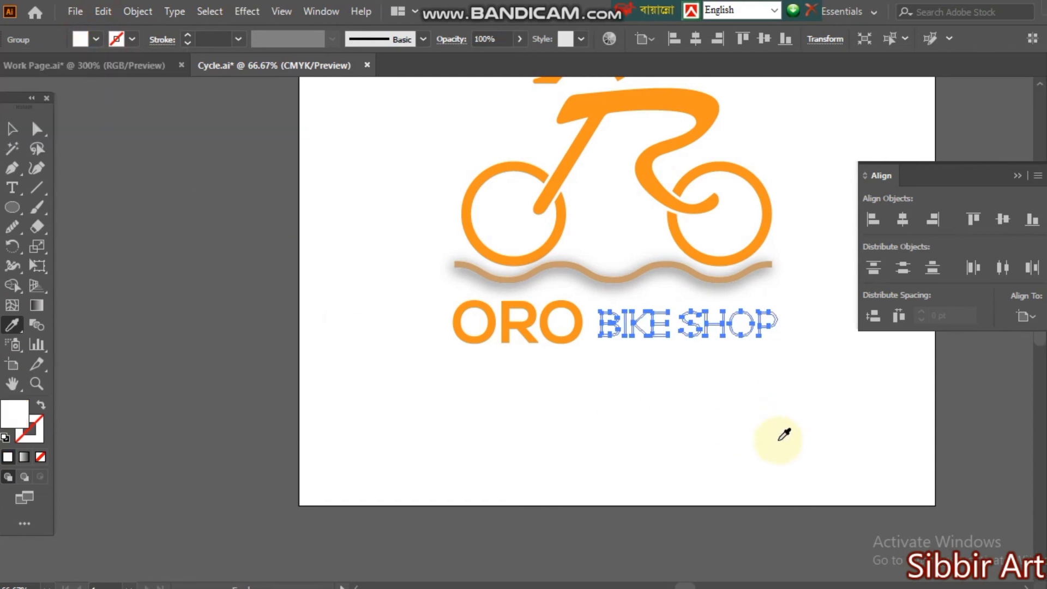
key(ctrl+z)
click(12, 129)
click(139, 251)
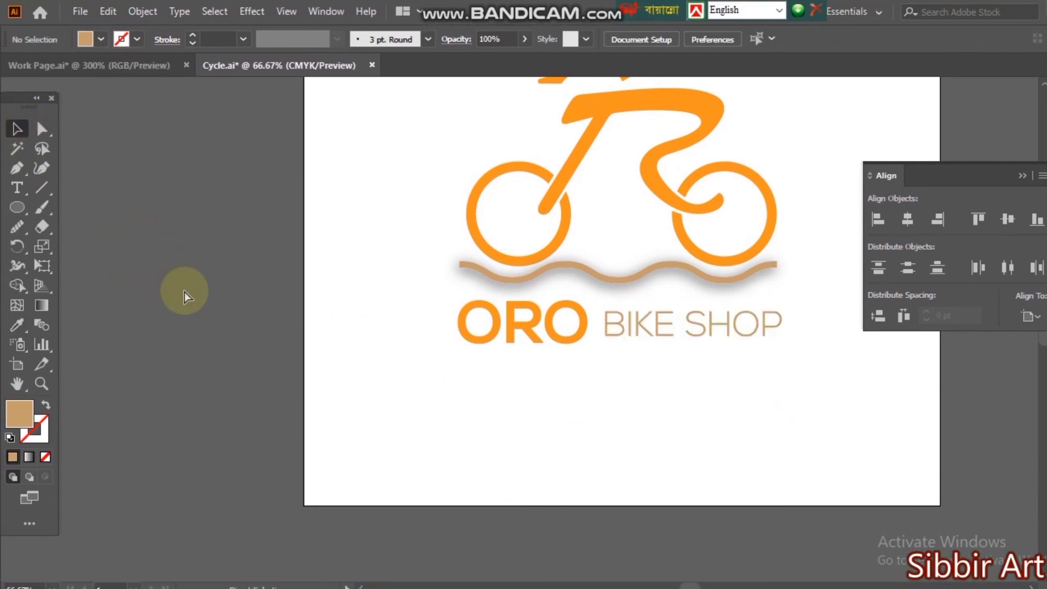
key(ctrl+minus)
key(ctrl+minus)
key(ctrl+minus)
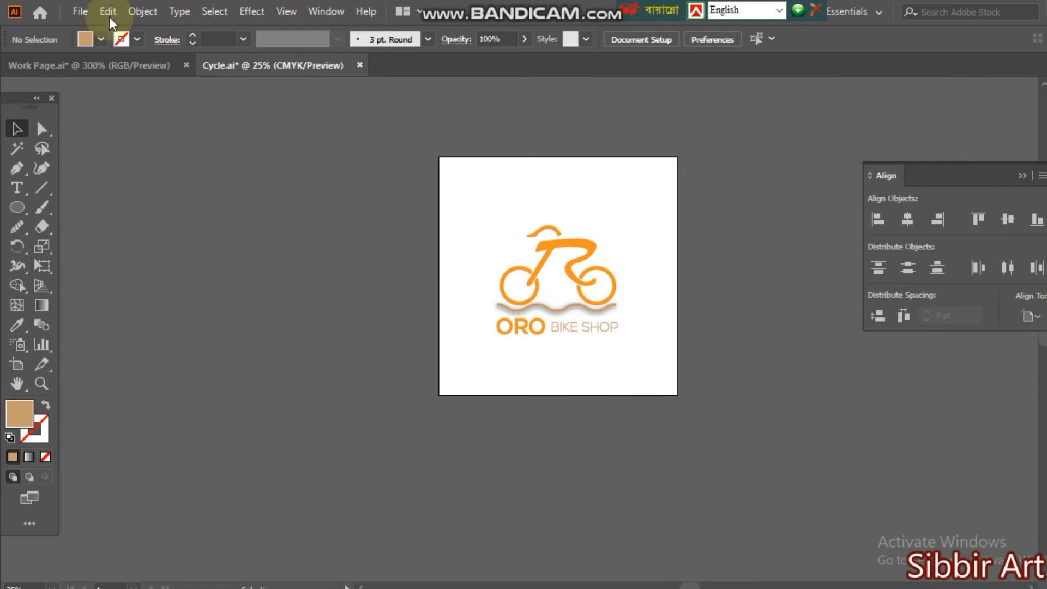
click(80, 11)
click(371, 321)
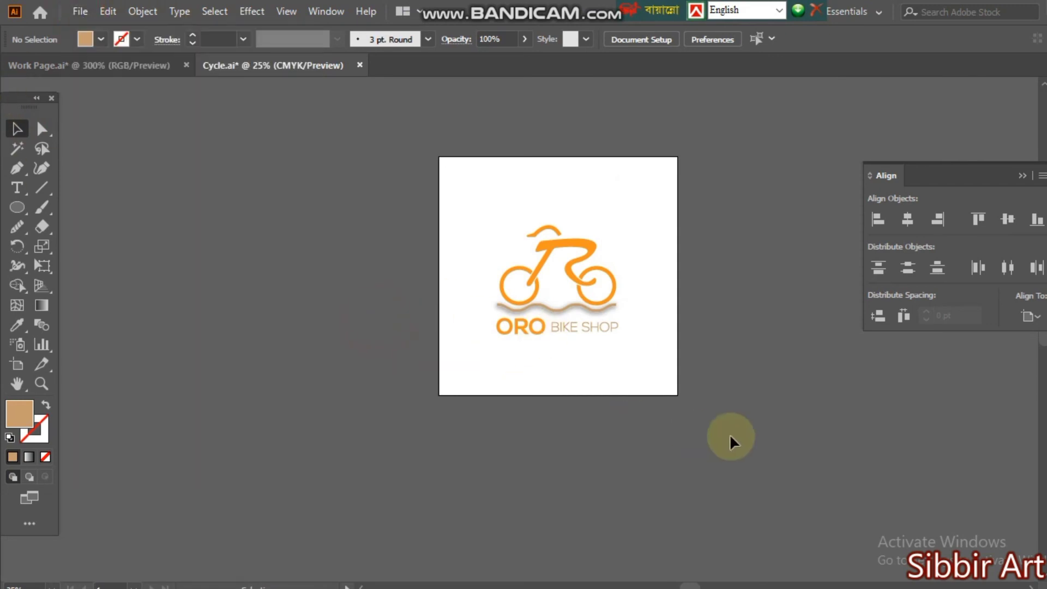
Fill the "BIKE SHOP" lettering with the medium blue swatch
click(592, 329)
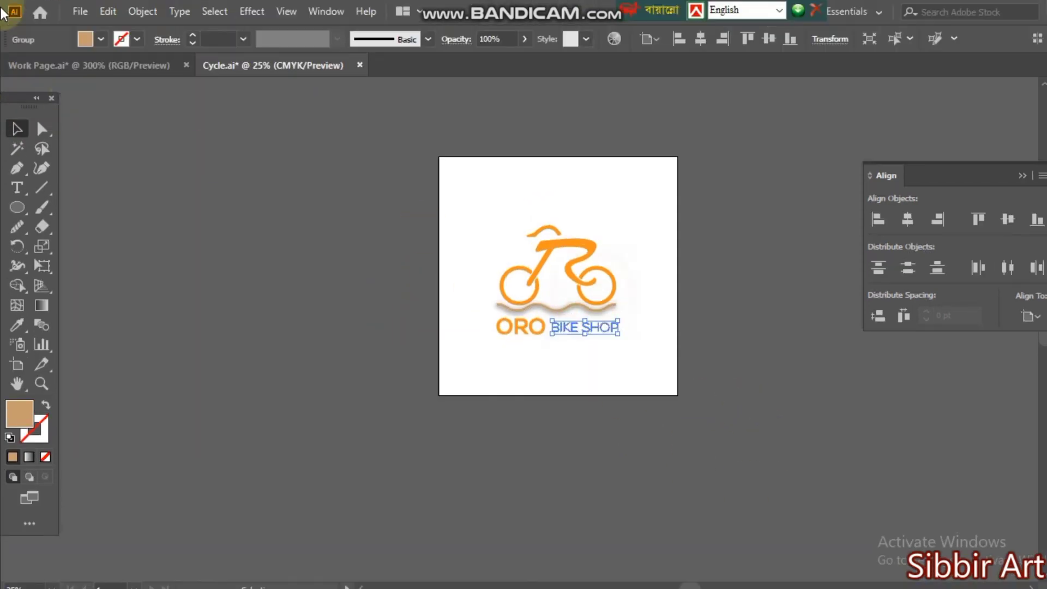
click(101, 39)
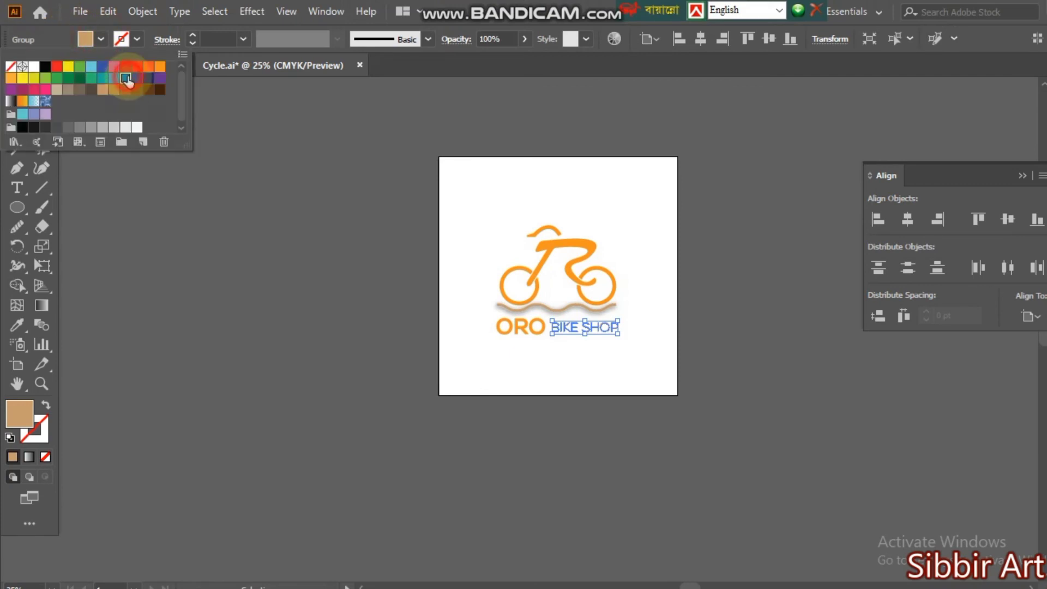
click(126, 78)
click(586, 341)
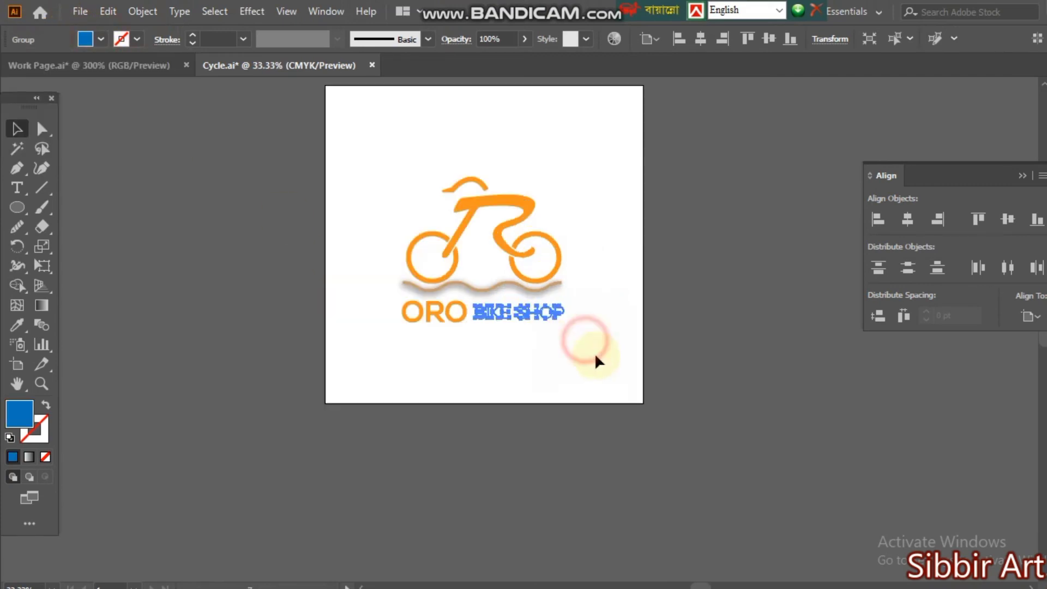
click(768, 341)
click(515, 344)
drag(537, 349, 595, 362)
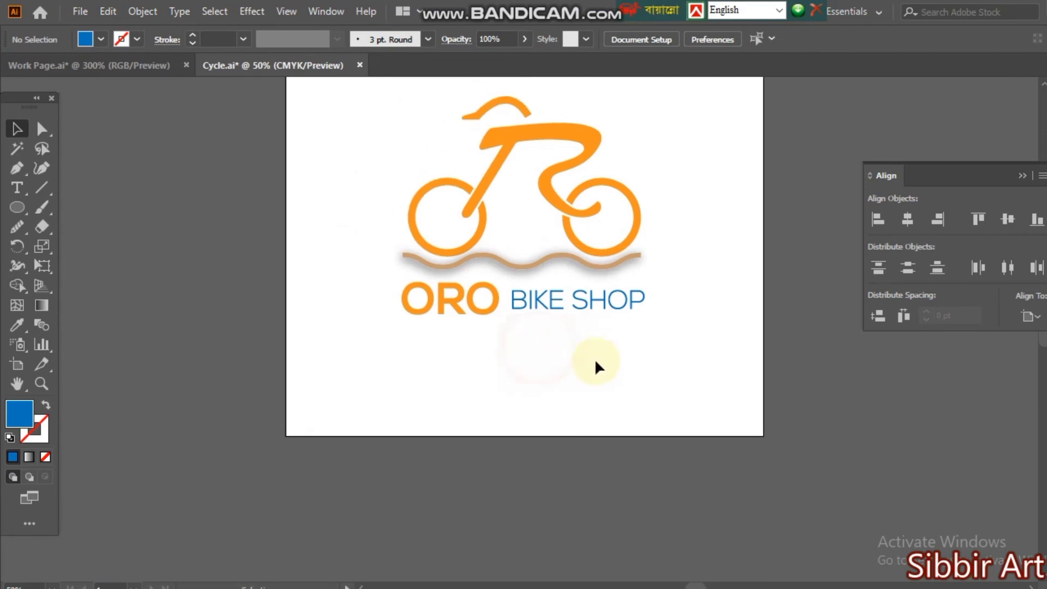
key(ctrl+minus)
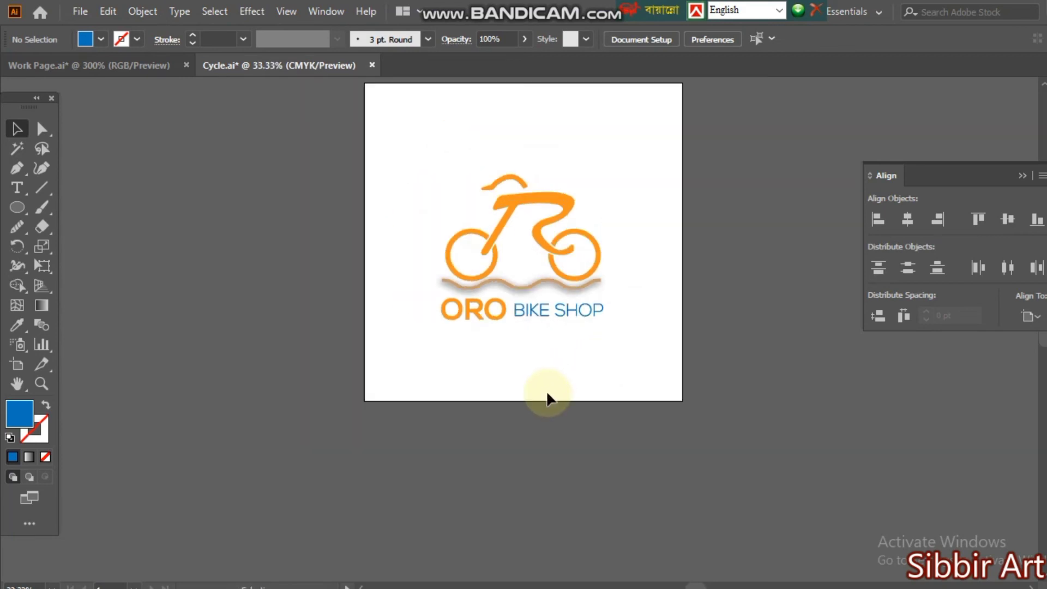